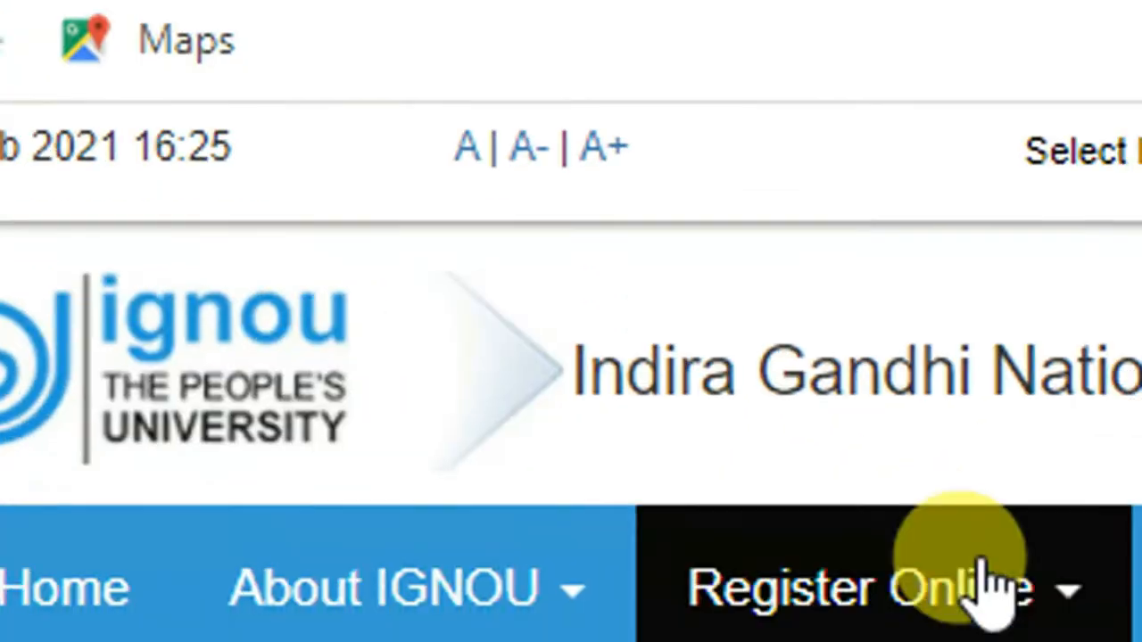
# Show the Register Online menu on ignou.ac.in with Fresh Admission in reach.
pyautogui.moveTo(979, 564)
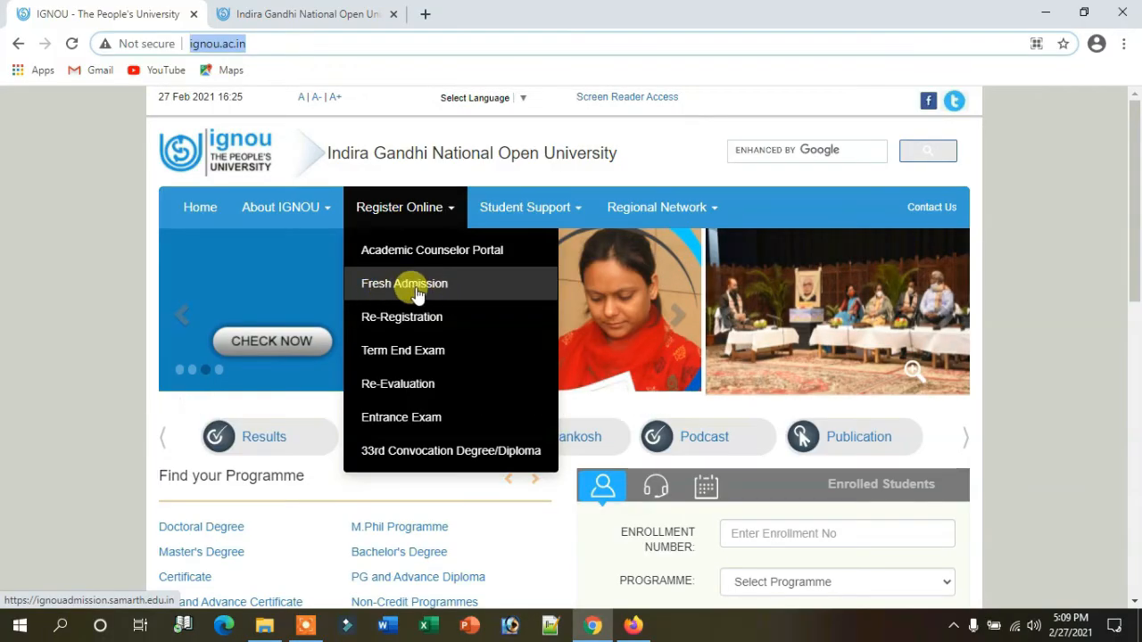
# Open the Fresh Admission portal in a single tab and start a new student registration.
pyautogui.click(416, 290)
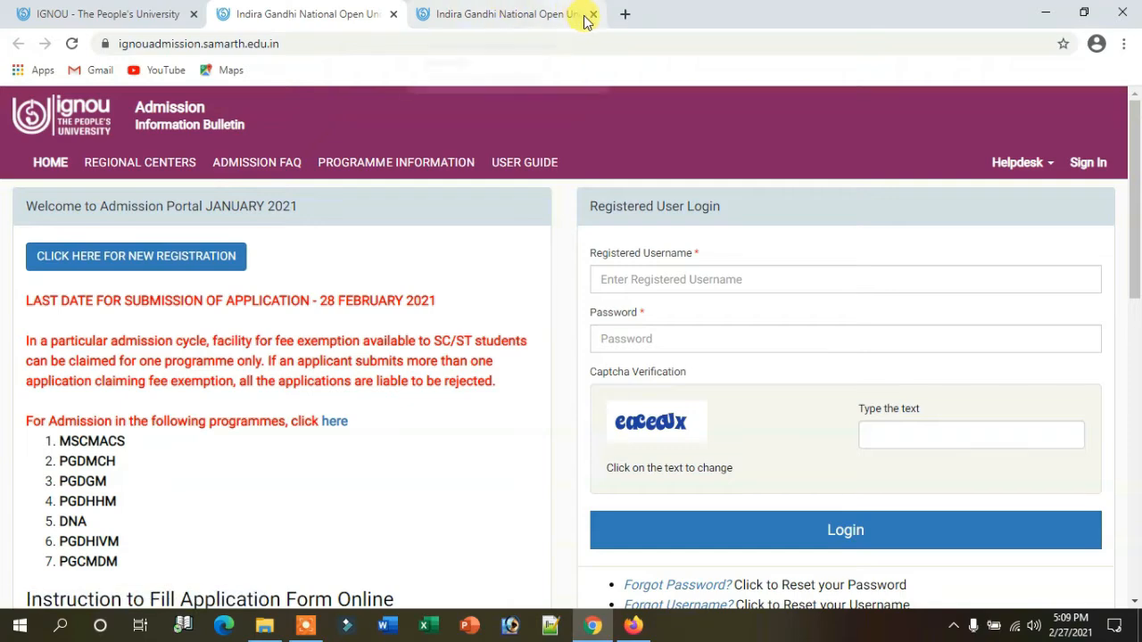
pyautogui.click(593, 14)
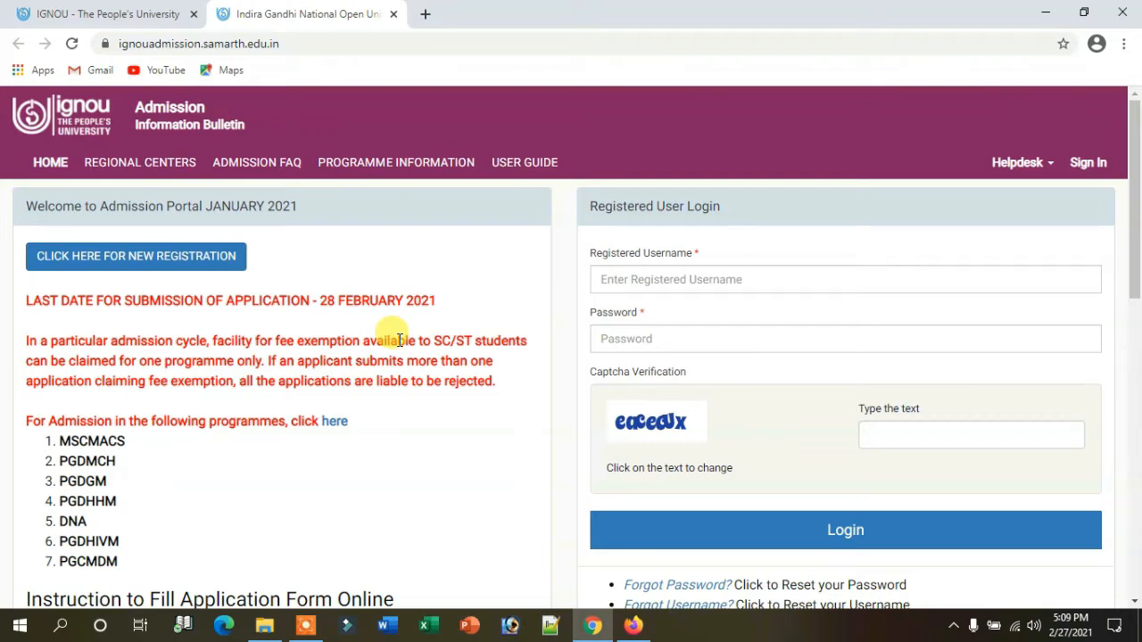
pyautogui.click(651, 284)
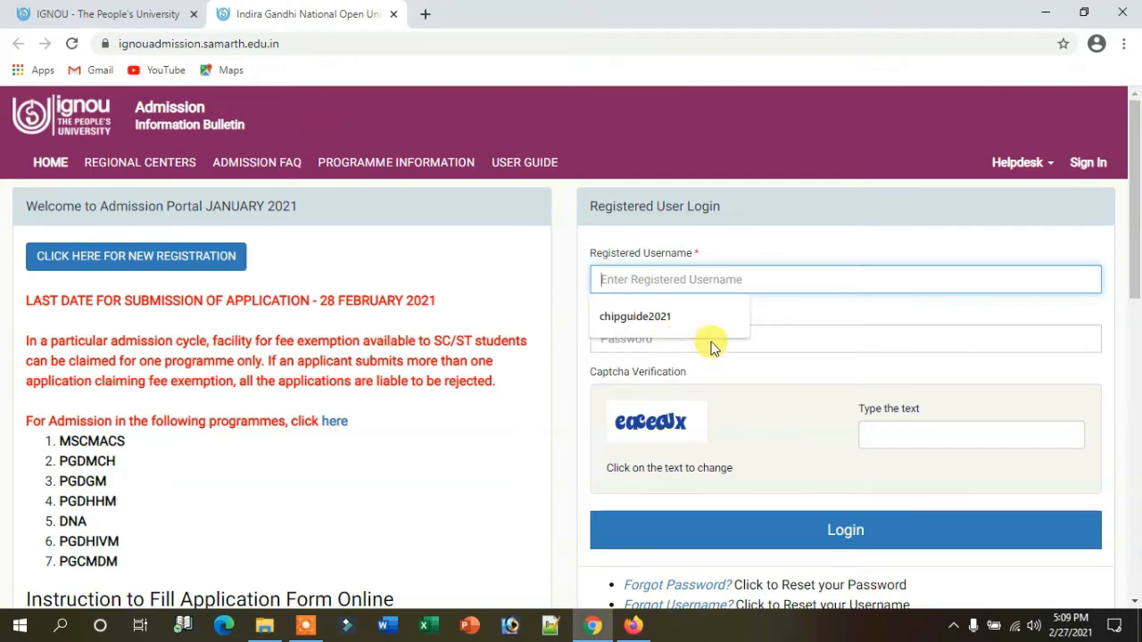
pyautogui.click(713, 344)
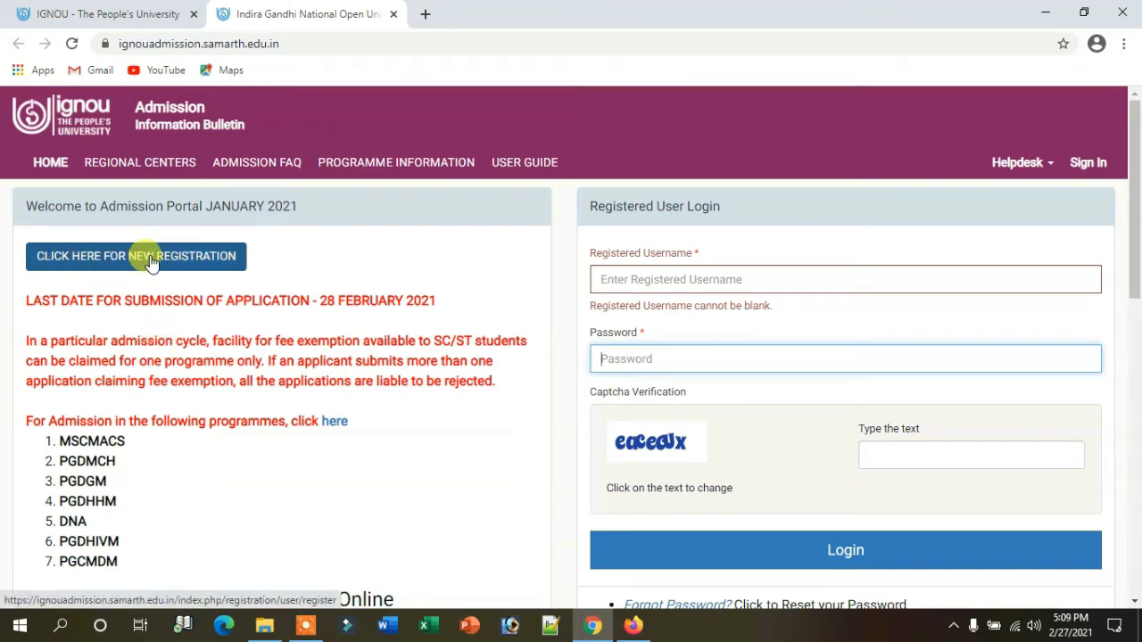
pyautogui.click(152, 259)
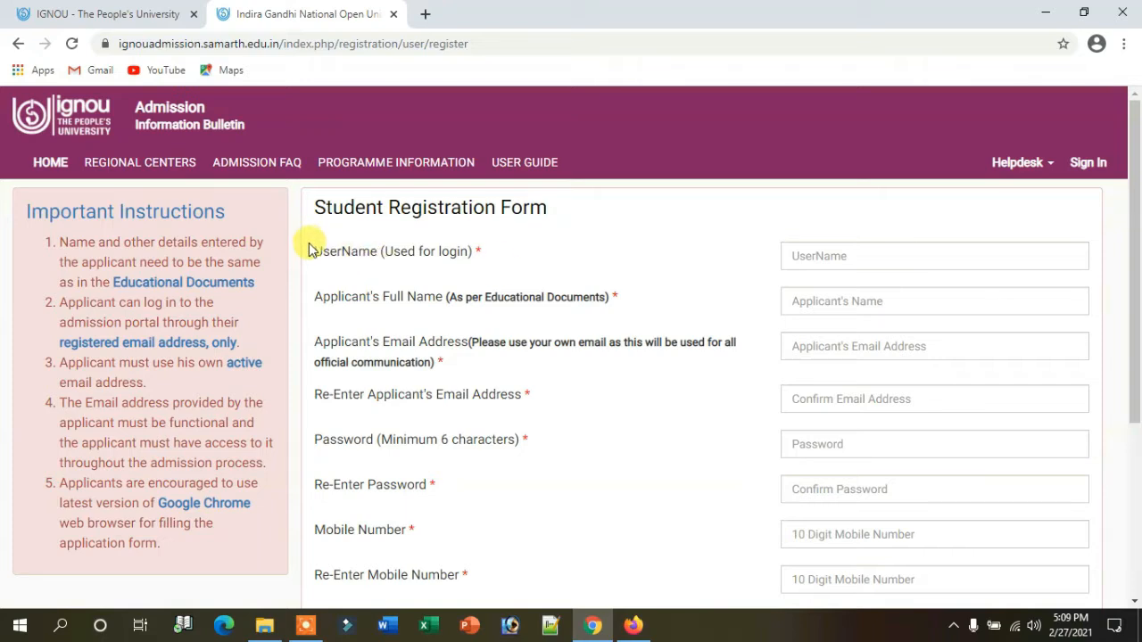
# Enter a login username, the applicant's full name and the email address.
pyautogui.moveTo(311, 252); pyautogui.dragTo(378, 256)
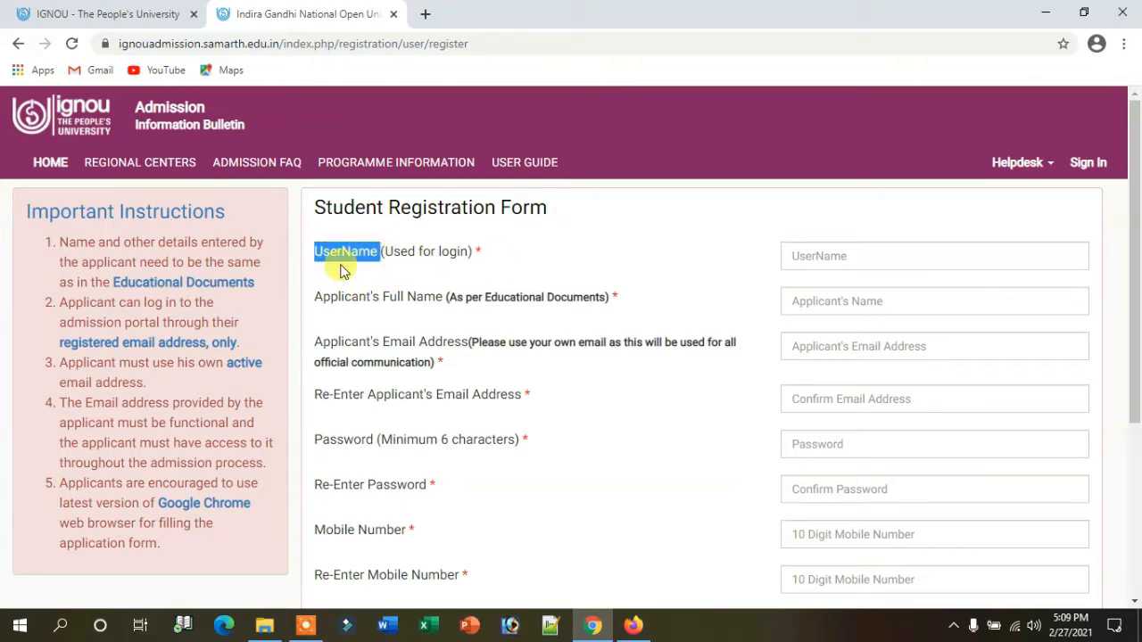
pyautogui.click(912, 253)
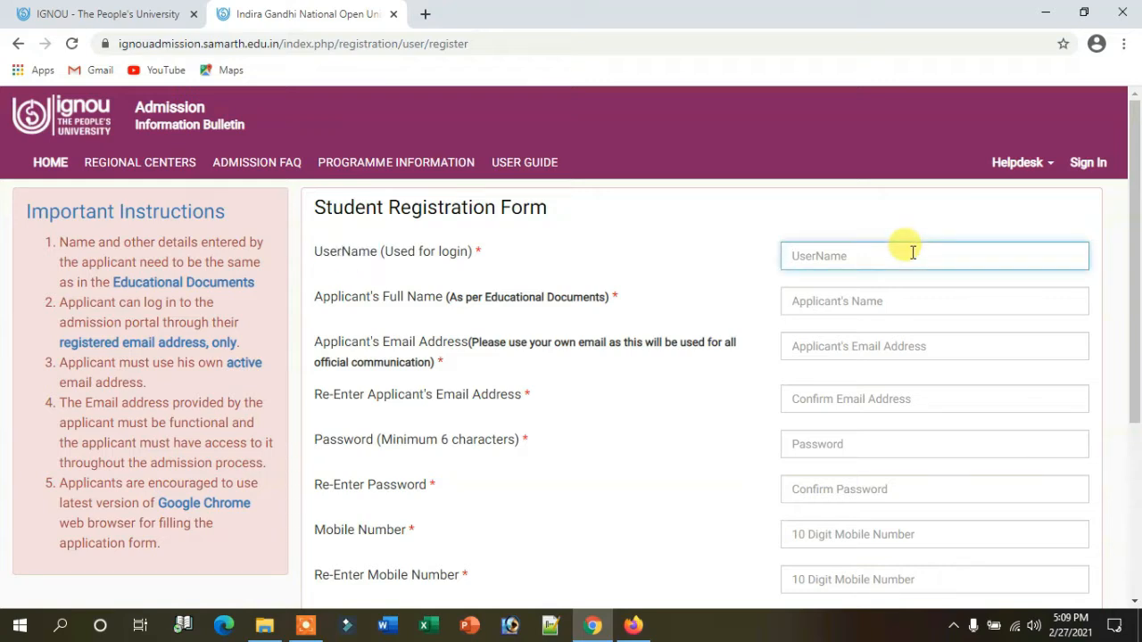
pyautogui.write('lakshmi2021')
pyautogui.click(935, 297)
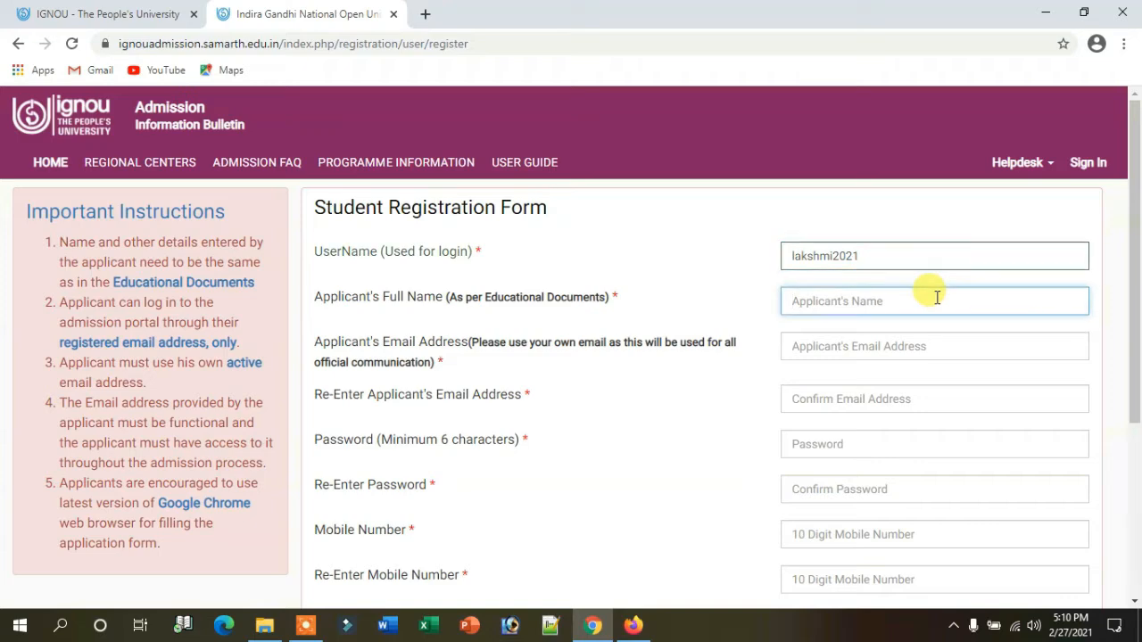
pyautogui.write('l')
pyautogui.press('BackSpace')
pyautogui.press('BackSpace')
pyautogui.write('ra')
pyautogui.press('Tab')
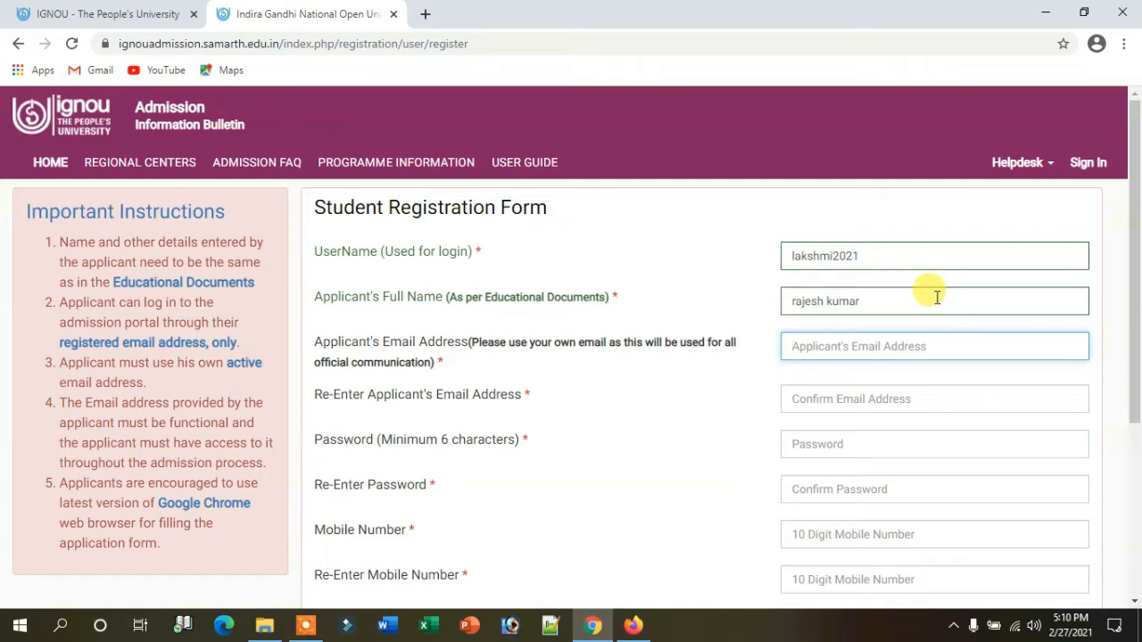
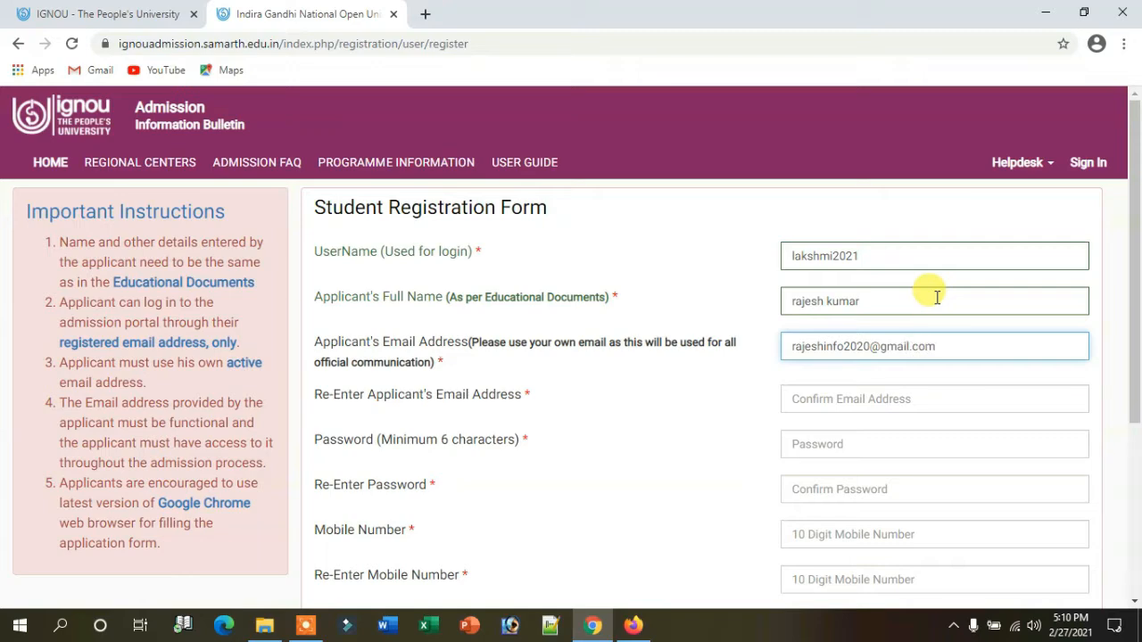
# Copy the email into Confirm Email and enter the account password in both password fields.
pyautogui.moveTo(999, 344); pyautogui.dragTo(744, 349)
pyautogui.rightClick(808, 350)
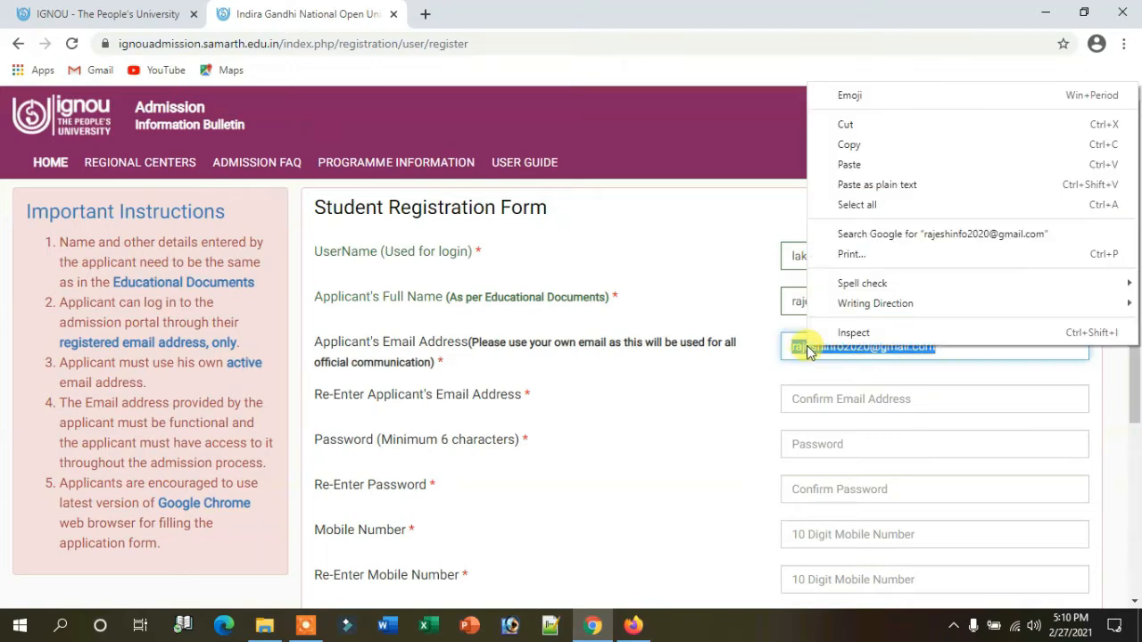
pyautogui.click(853, 146)
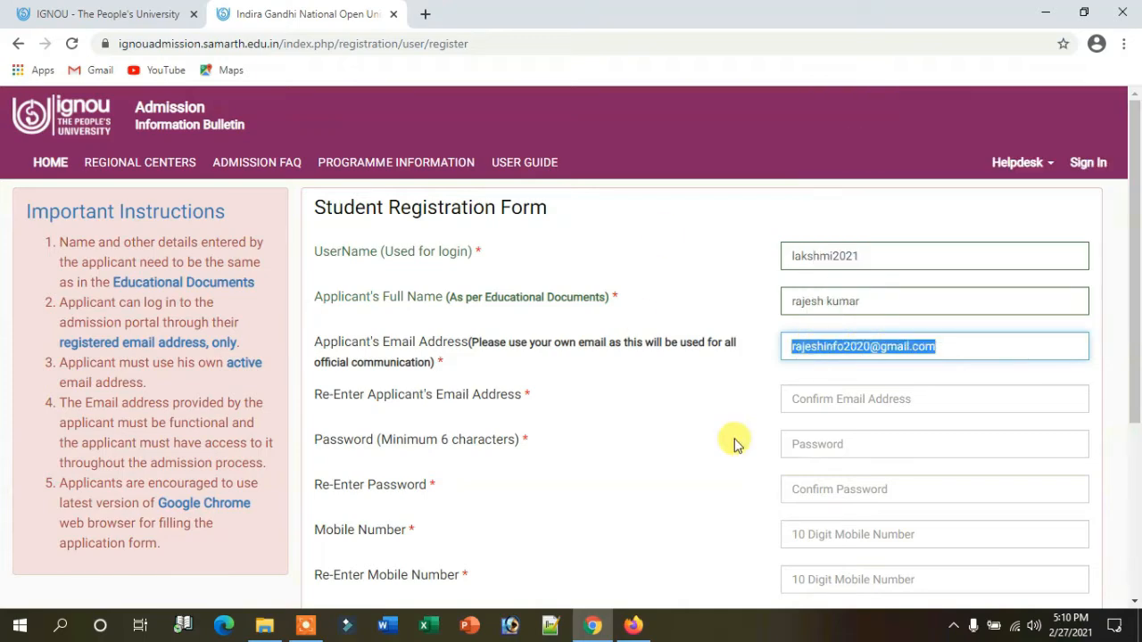
pyautogui.click(808, 399)
pyautogui.hotkey('ctrl', 'v')
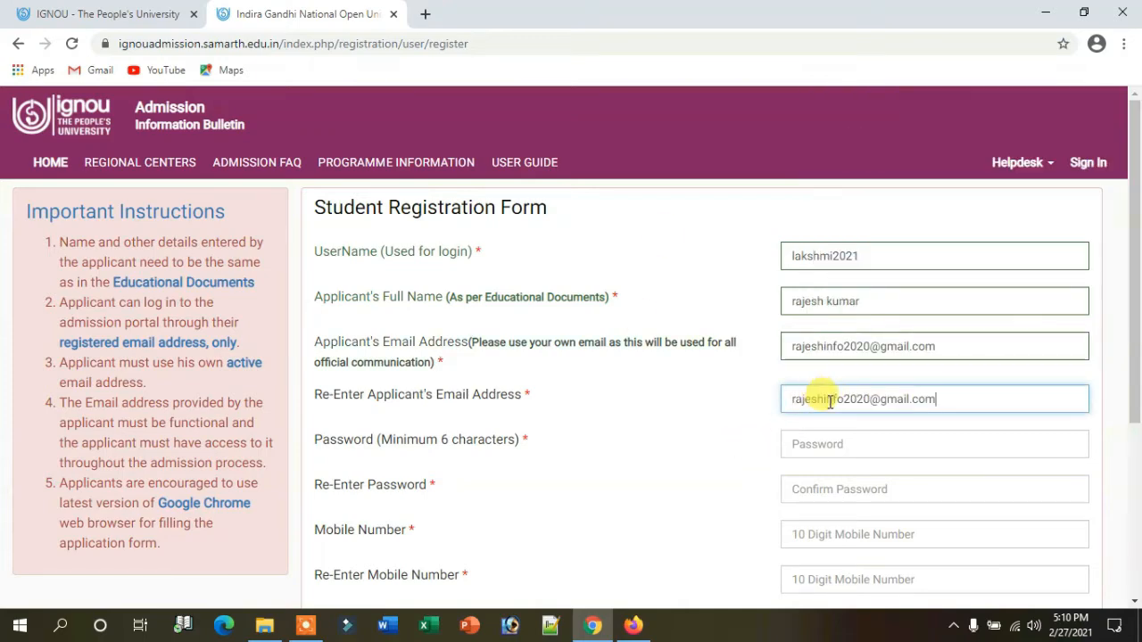
pyautogui.click(861, 443)
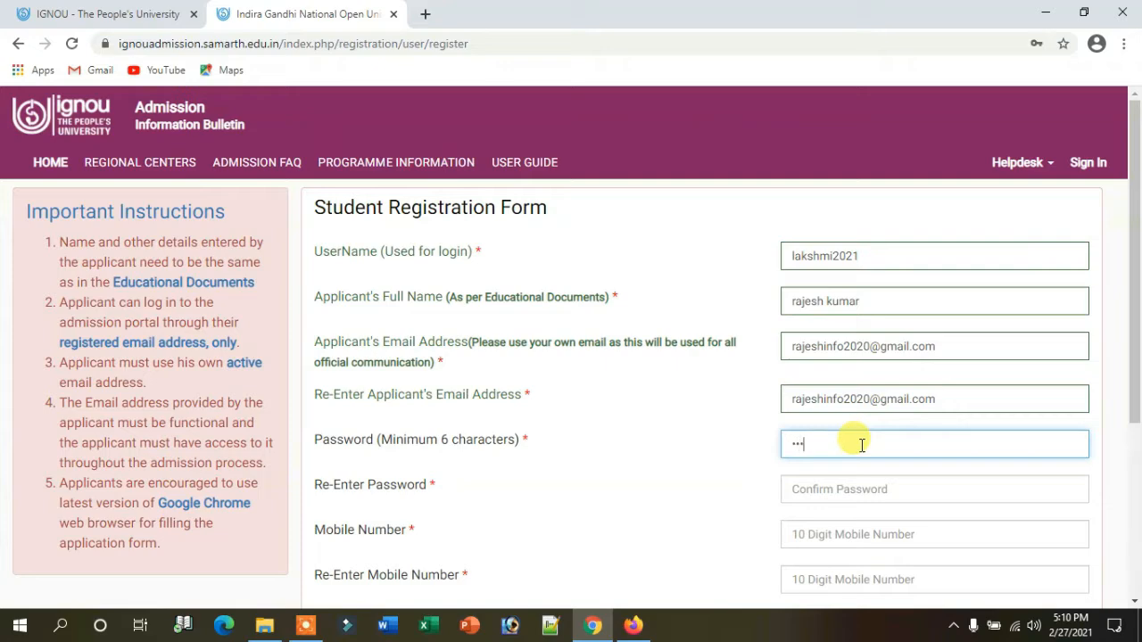
pyautogui.click(873, 489)
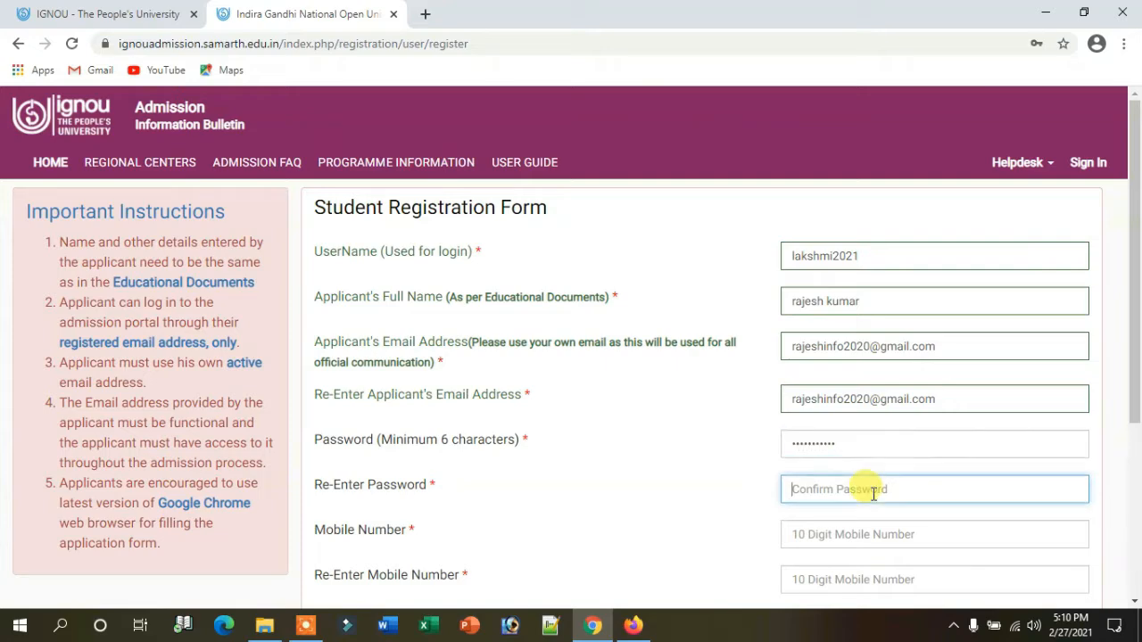
pyautogui.write('r')
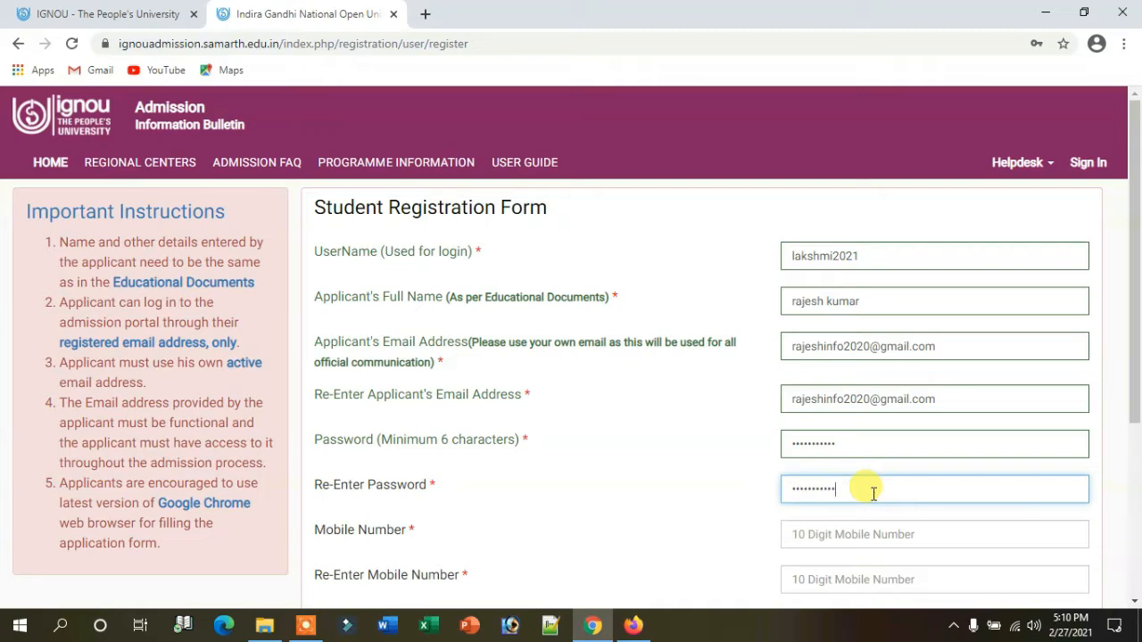
pyautogui.scroll(-1, 956, 397)
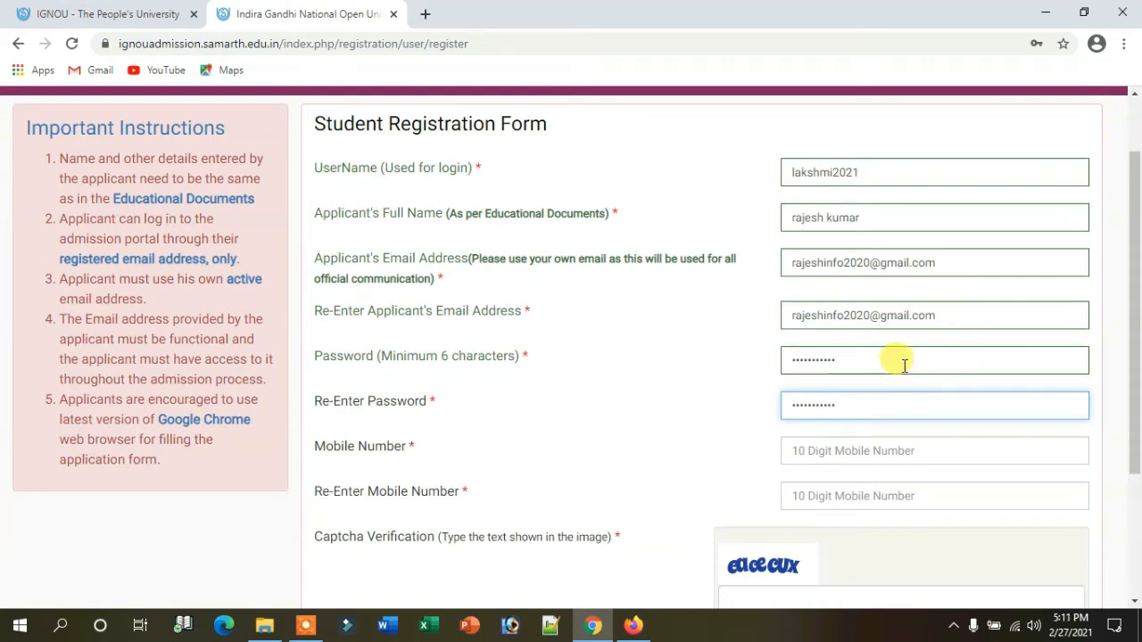
# Enter the applicant's mobile number in both mobile number fields.
pyautogui.click(865, 442)
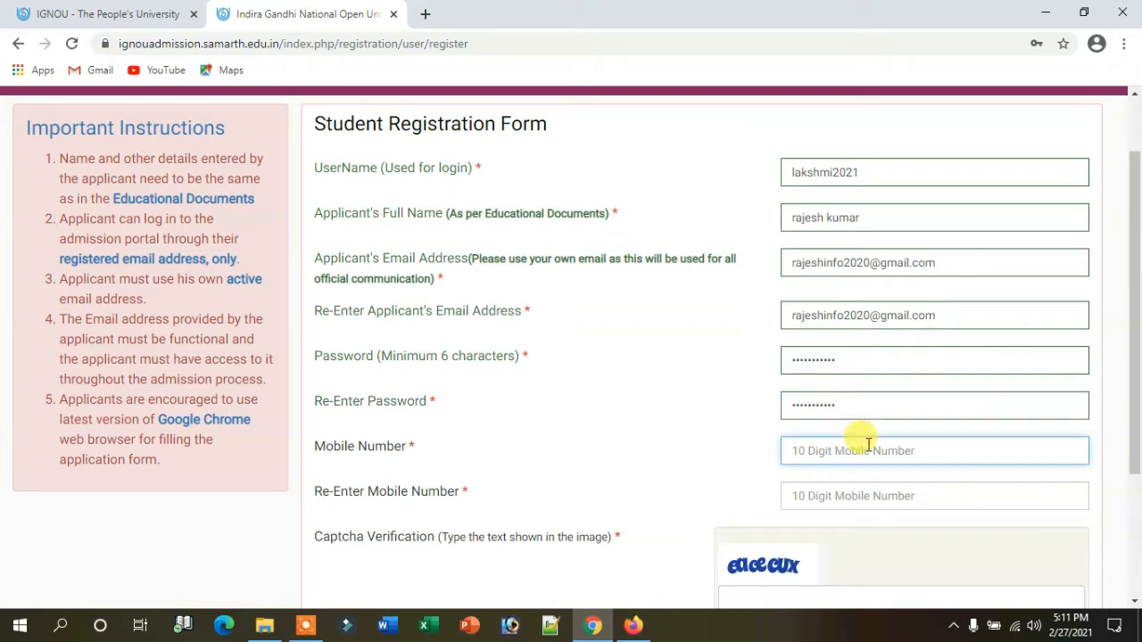
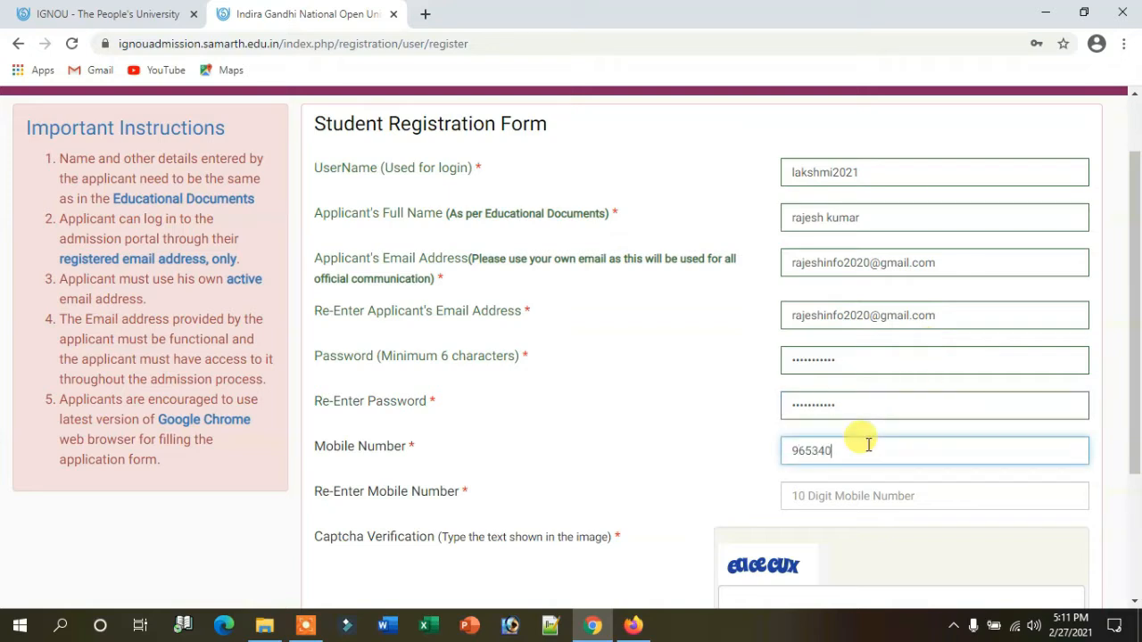
pyautogui.click(874, 495)
pyautogui.write('965340')
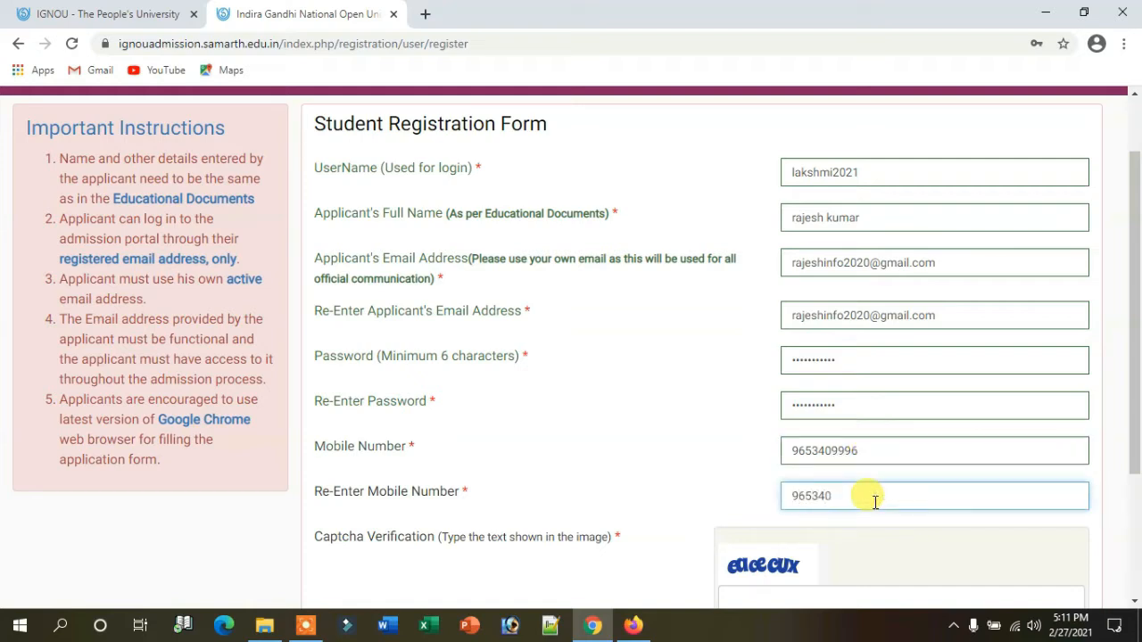
pyautogui.scroll(-2, 865, 504)
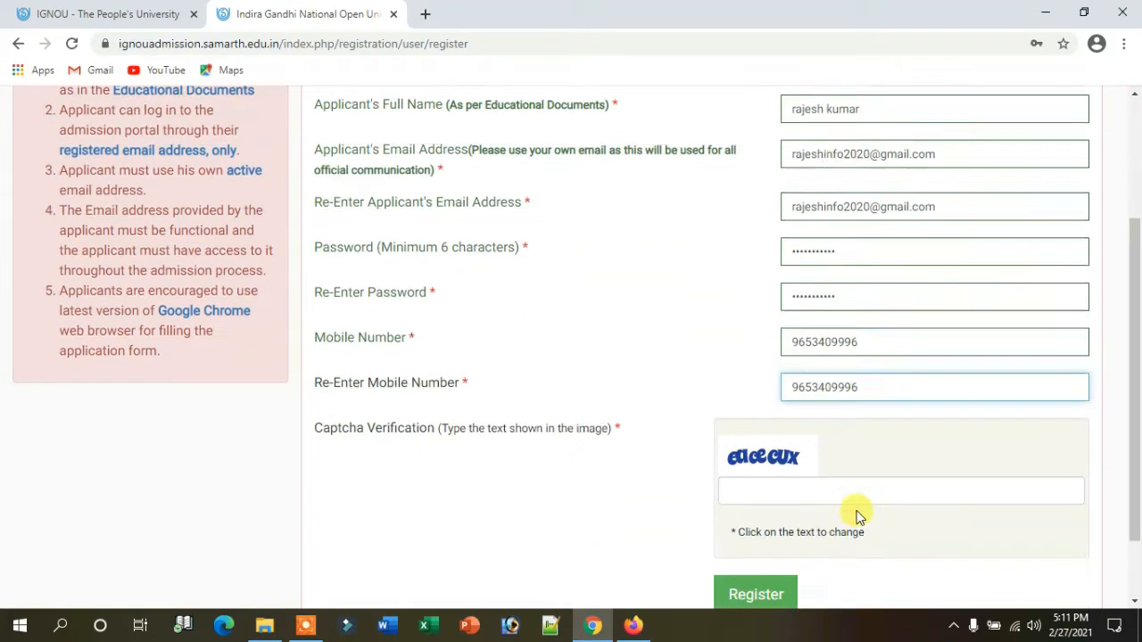
# Fill in the captcha, replacing the old entry with the new captcha code.
pyautogui.click(793, 430)
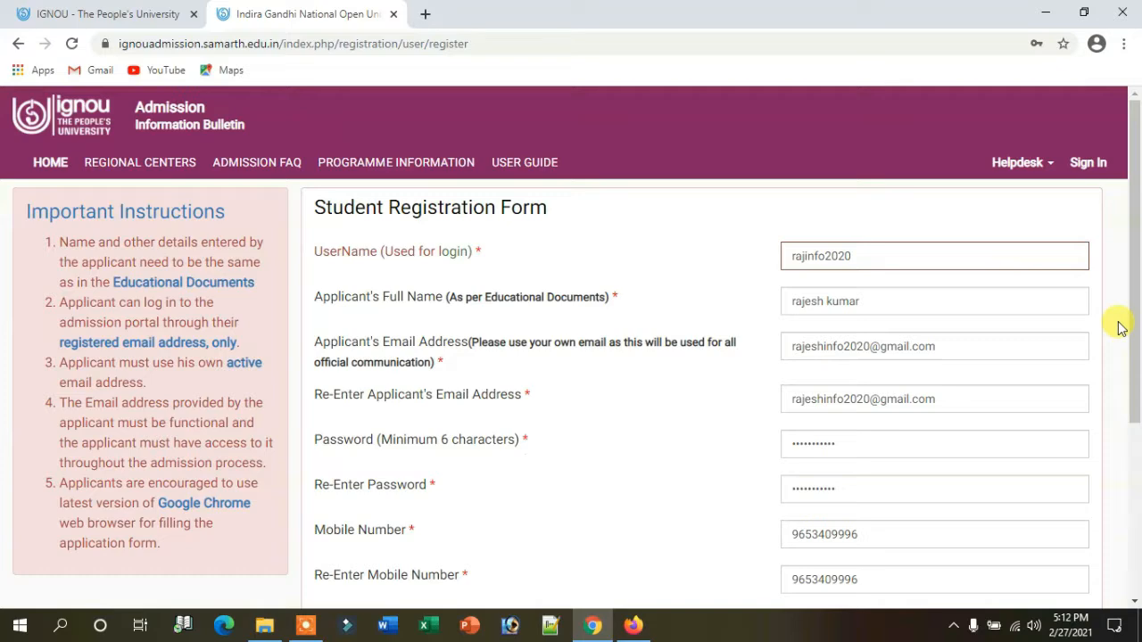
pyautogui.scroll(-3, 1113, 339)
pyautogui.scroll(3, 1115, 341)
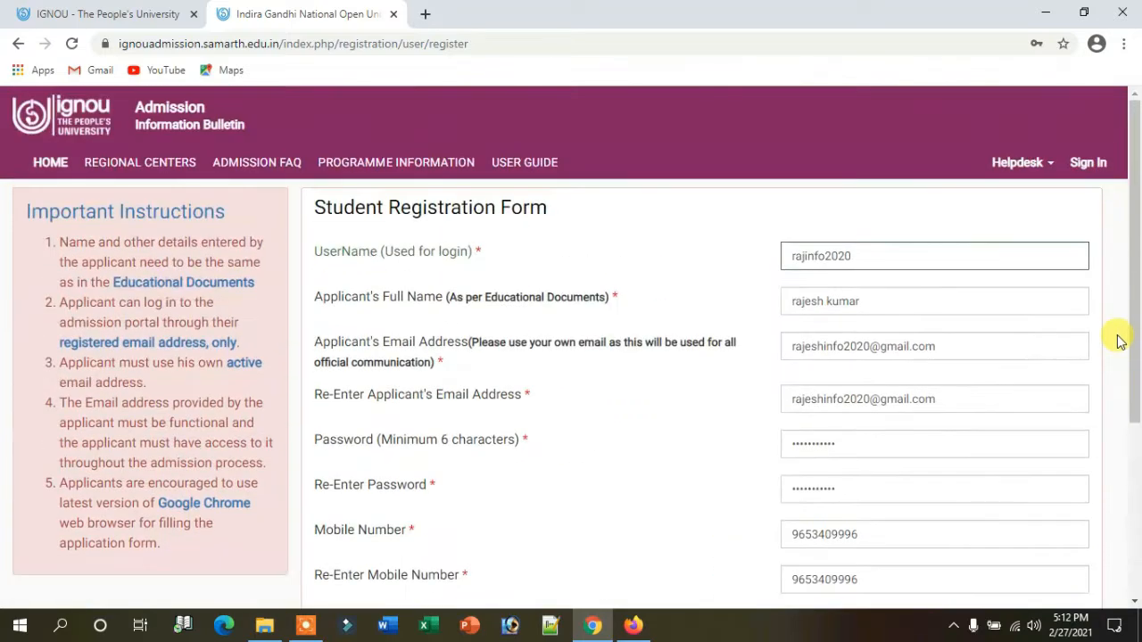
pyautogui.scroll(-3, 1120, 342)
pyautogui.doubleClick(841, 404)
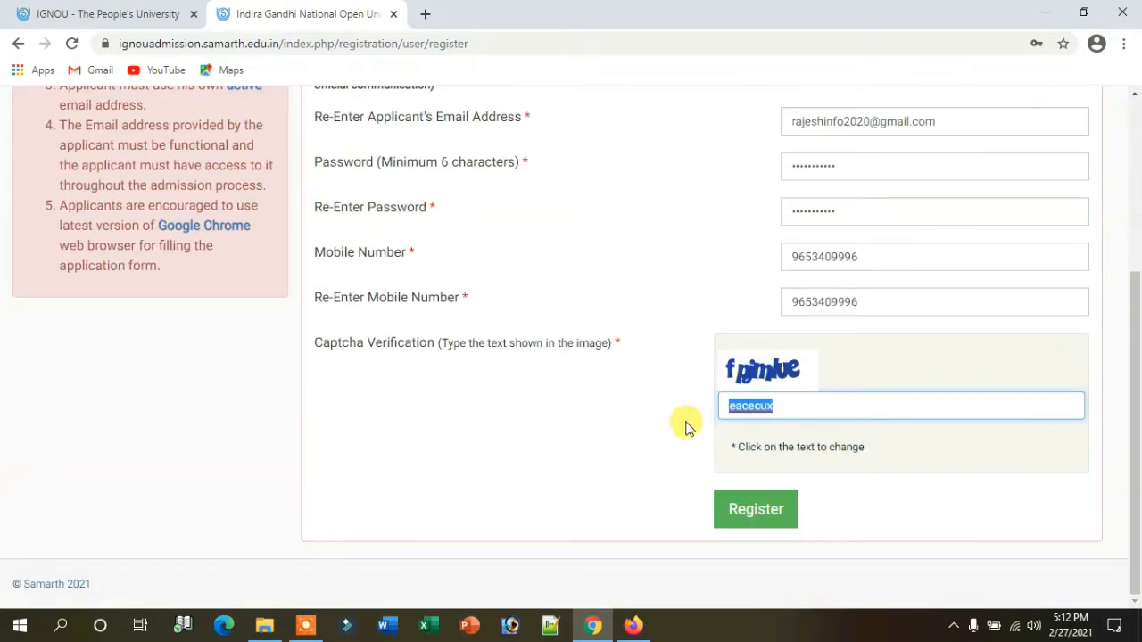
pyautogui.write('f')
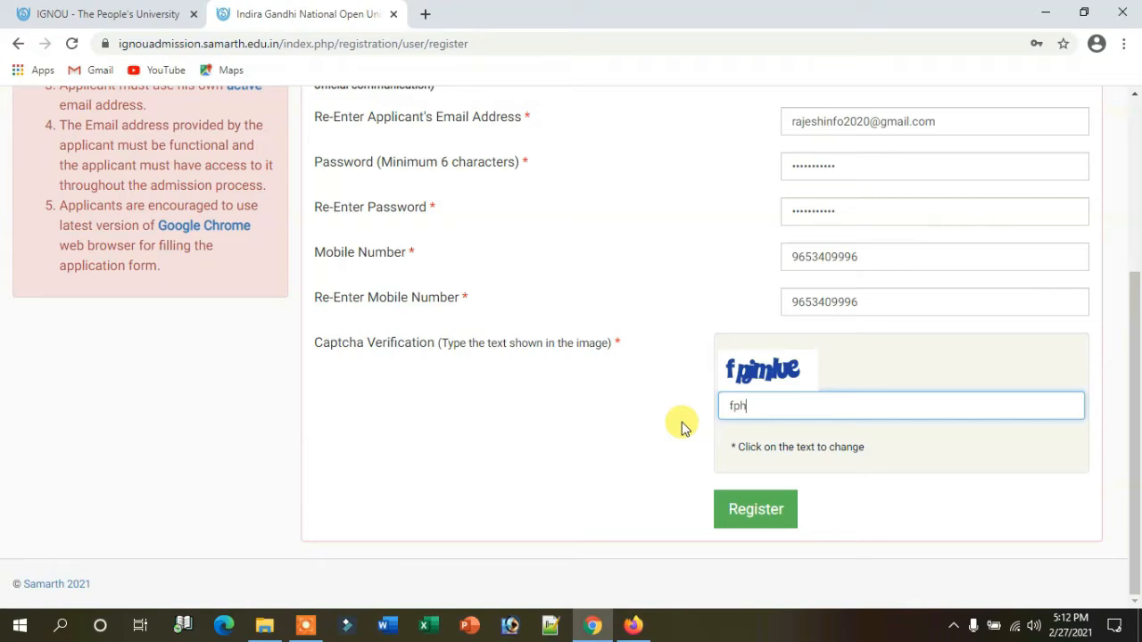
pyautogui.write('pjmlue')
# Submit the registration, then log in with the new account's password and captcha.
pyautogui.click(780, 510)
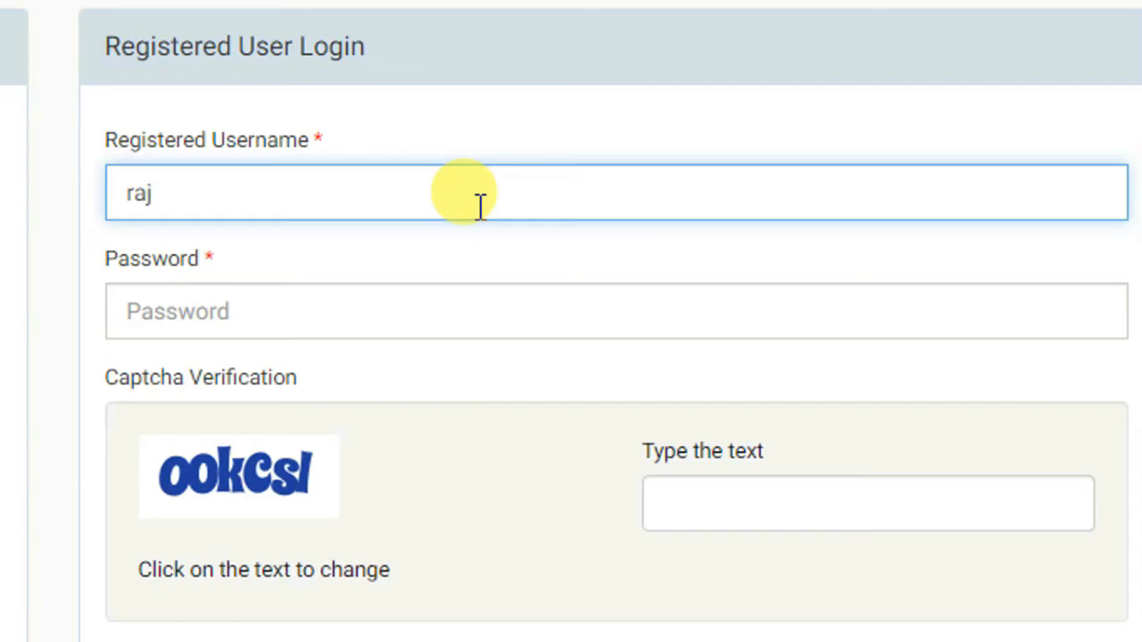
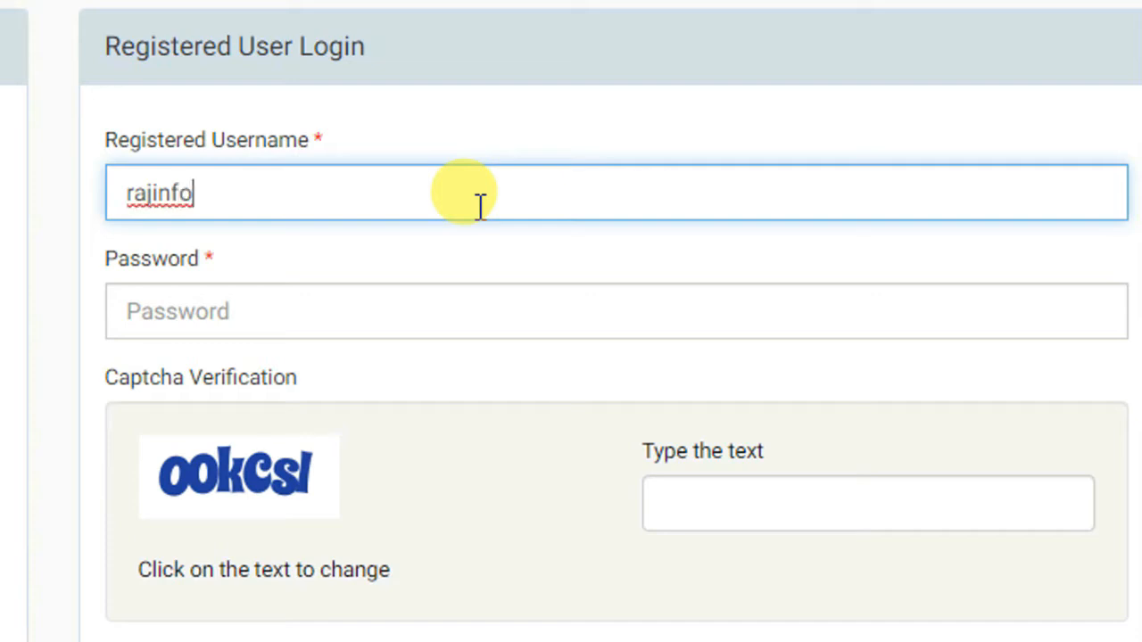
pyautogui.click(701, 504)
pyautogui.write('ookc')
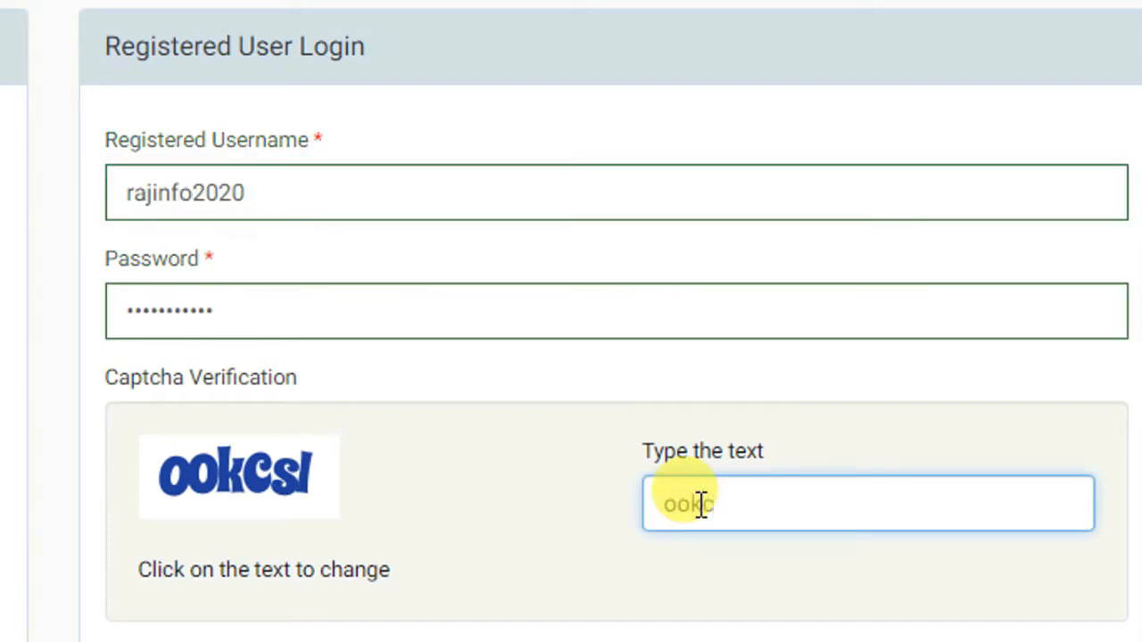
pyautogui.write('sl')
pyautogui.scroll(-2, 713, 505)
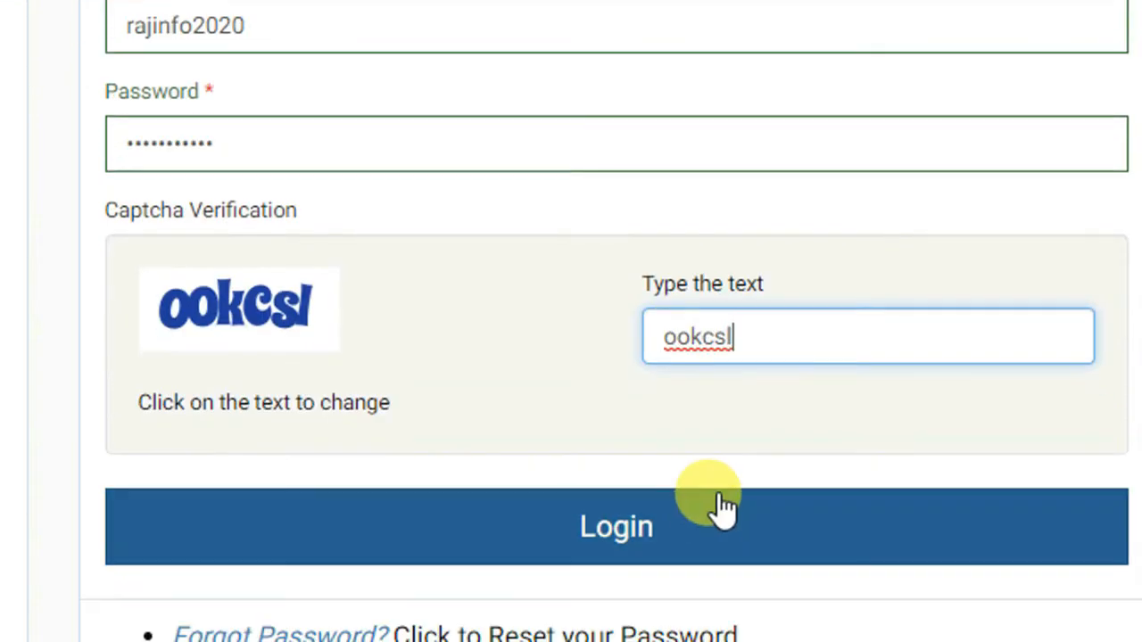
pyautogui.click(721, 513)
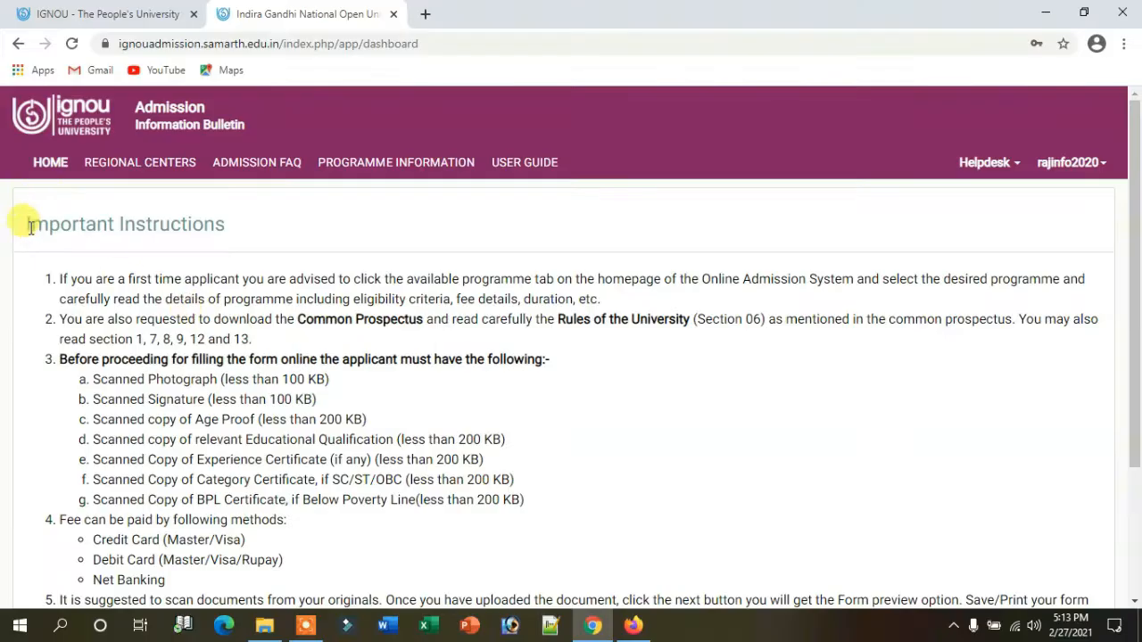
# Tick 'I have read the important information' and submit the acknowledgement.
pyautogui.scroll(-1, 170, 250)
pyautogui.scroll(-2, 179, 321)
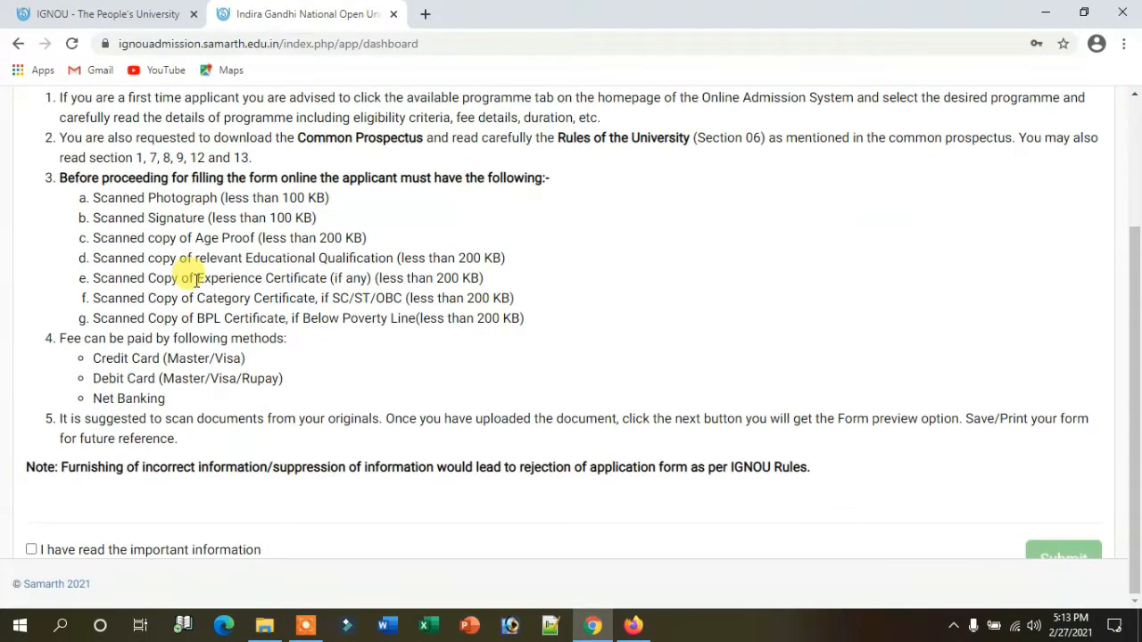
pyautogui.click(32, 549)
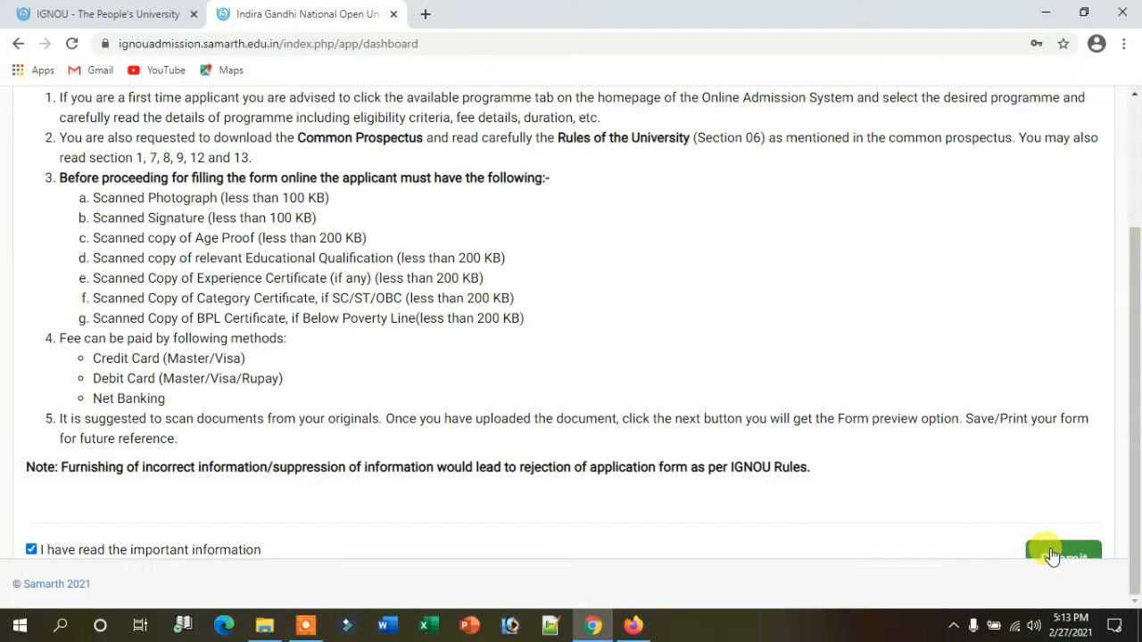
pyautogui.click(977, 470)
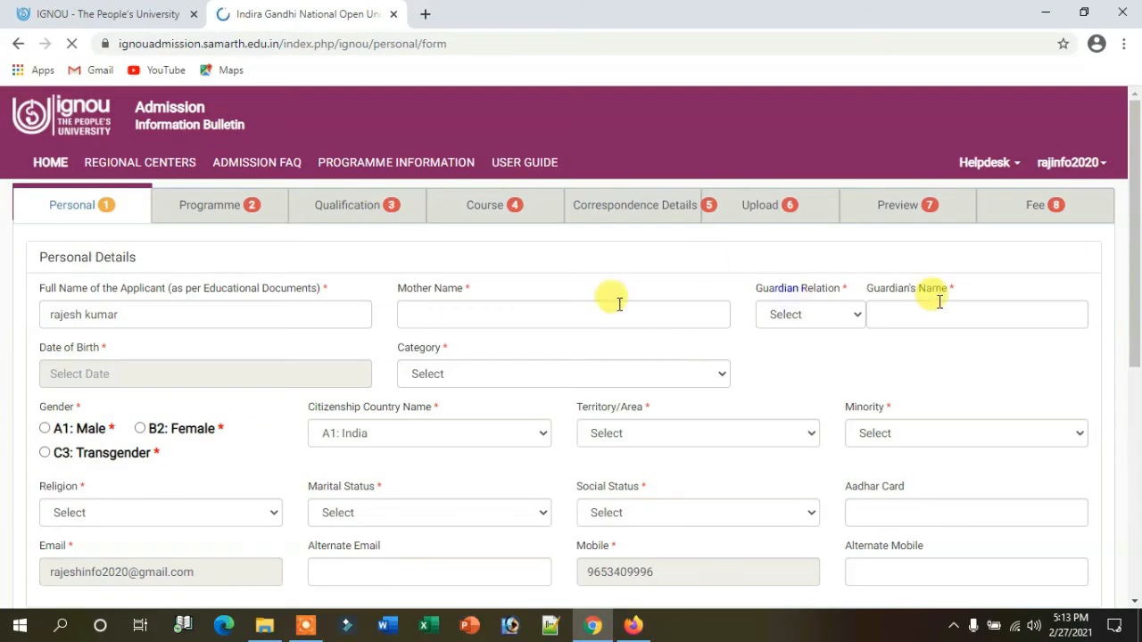
# Enter the mother's name, set Guardian Relation to Father's and enter the guardian's name.
pyautogui.click(457, 317)
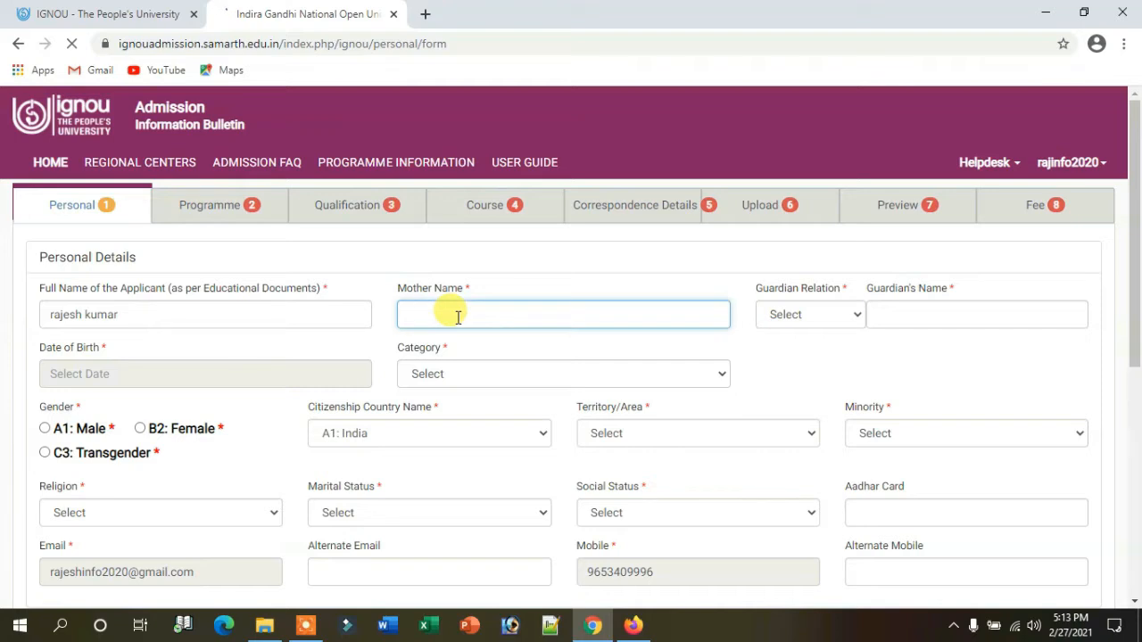
pyautogui.press('Tab')
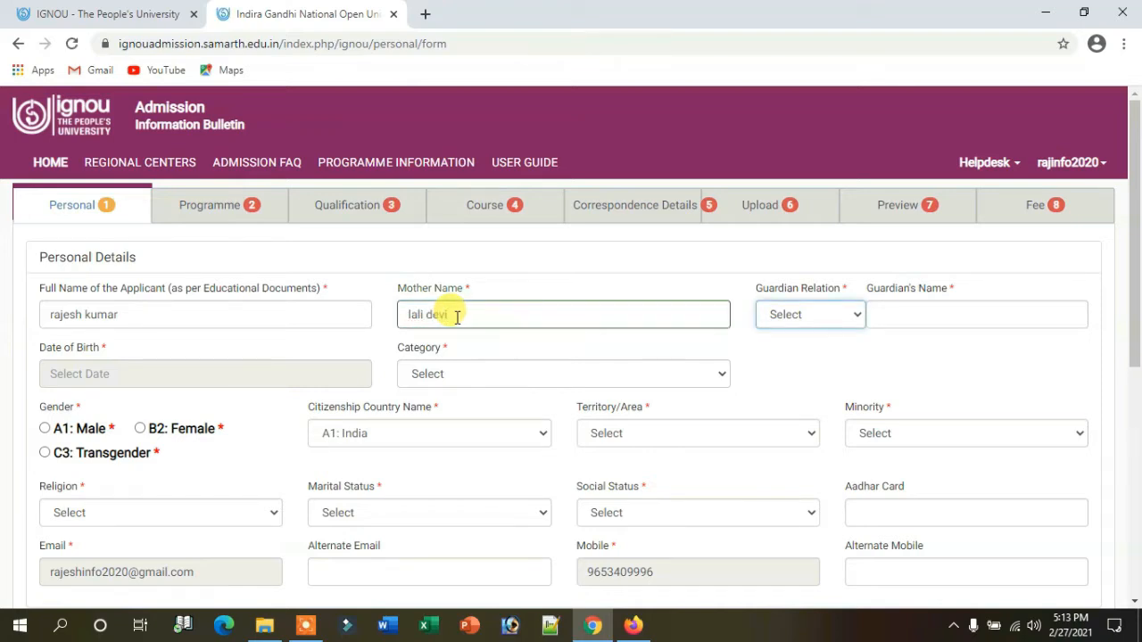
pyautogui.click(830, 320)
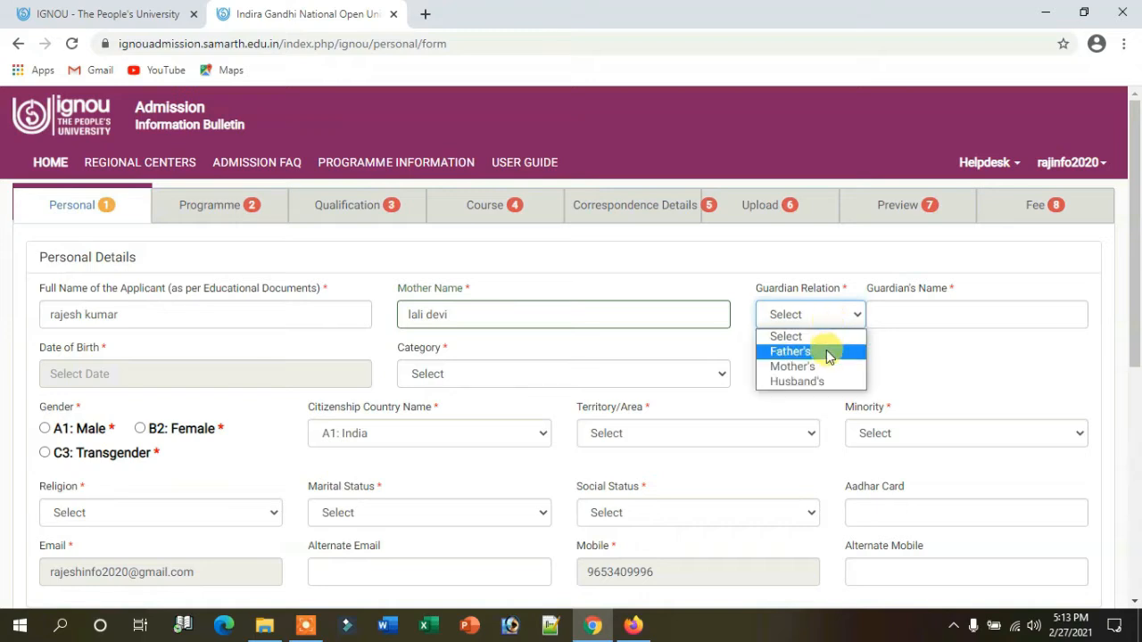
pyautogui.click(829, 352)
pyautogui.click(892, 316)
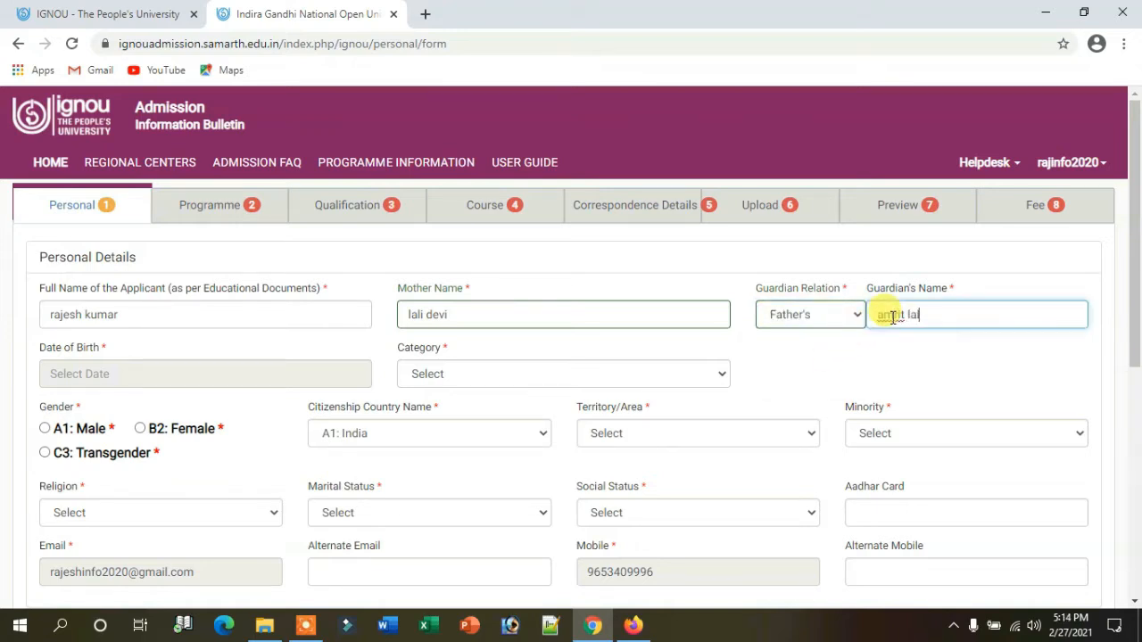
pyautogui.click(142, 373)
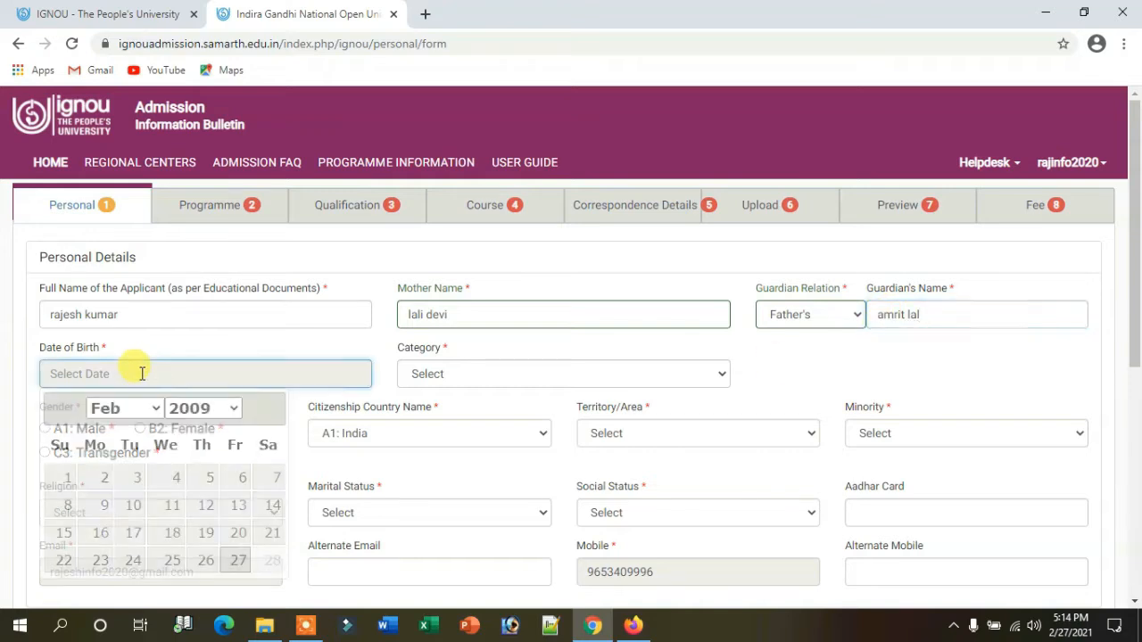
pyautogui.click(153, 409)
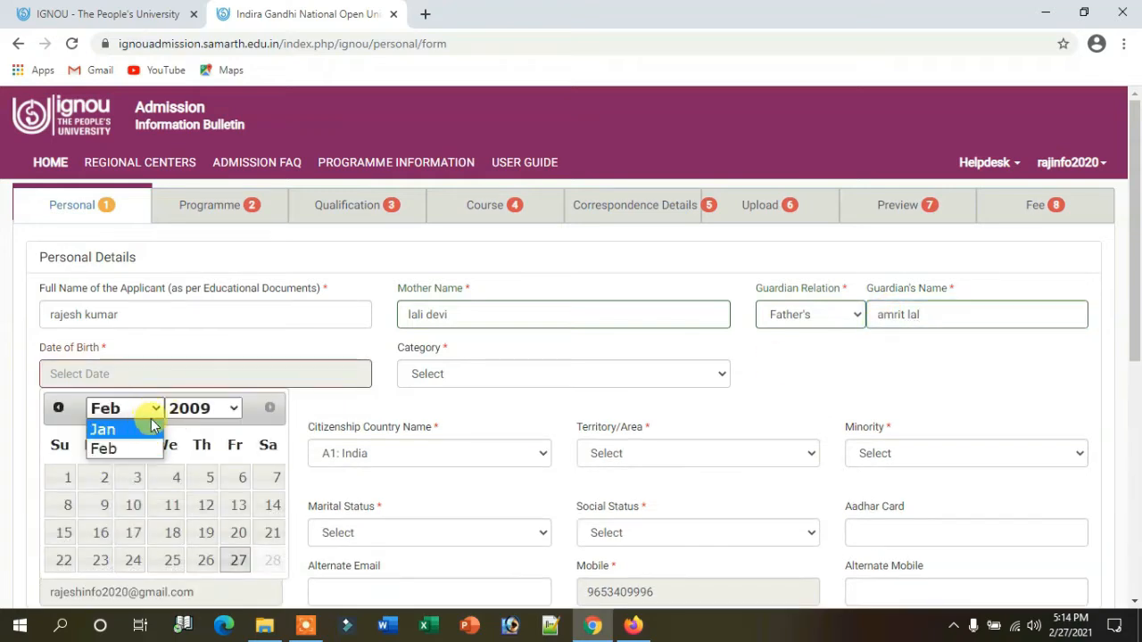
pyautogui.click(229, 408)
pyautogui.scroll(10, 201, 290)
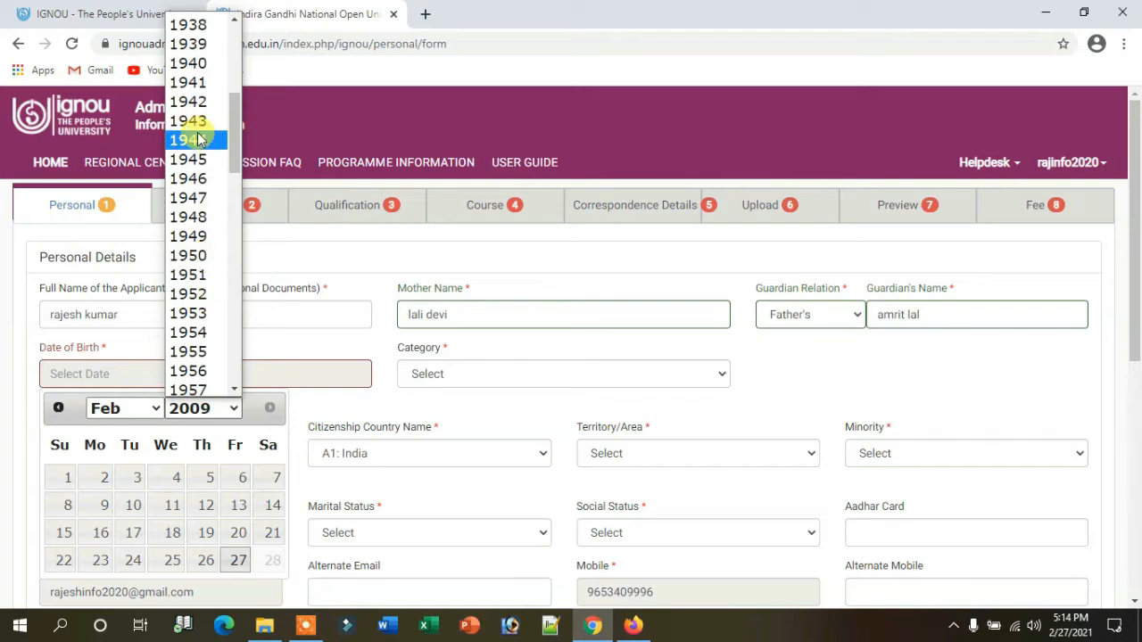
pyautogui.scroll(-4, 201, 196)
pyautogui.scroll(-2, 210, 339)
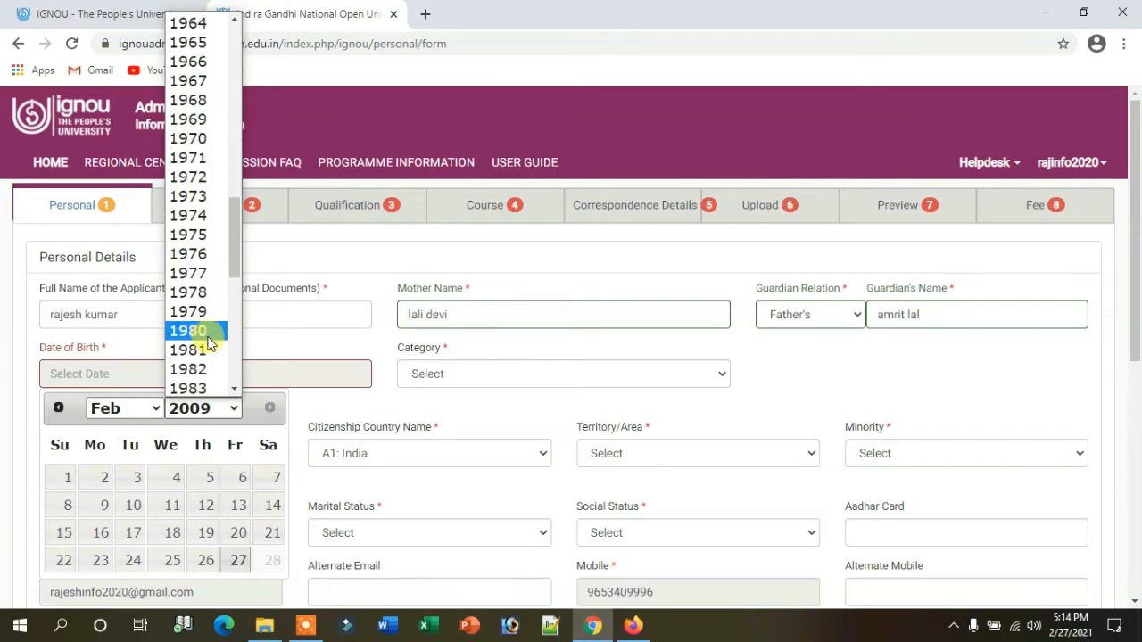
pyautogui.scroll(-2, 214, 355)
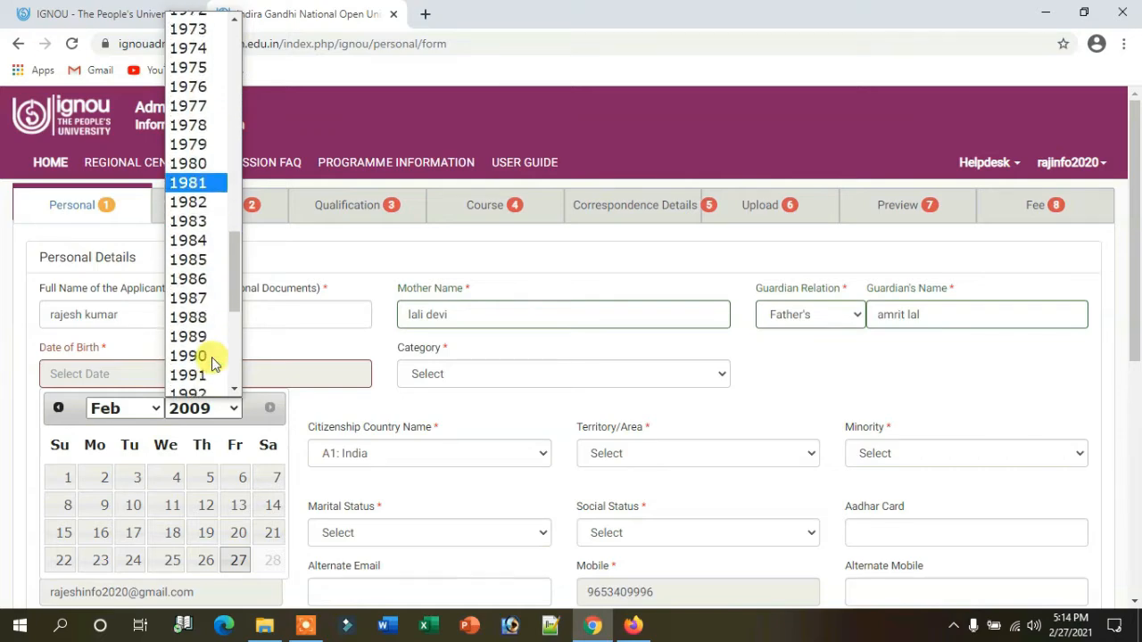
pyautogui.click(194, 300)
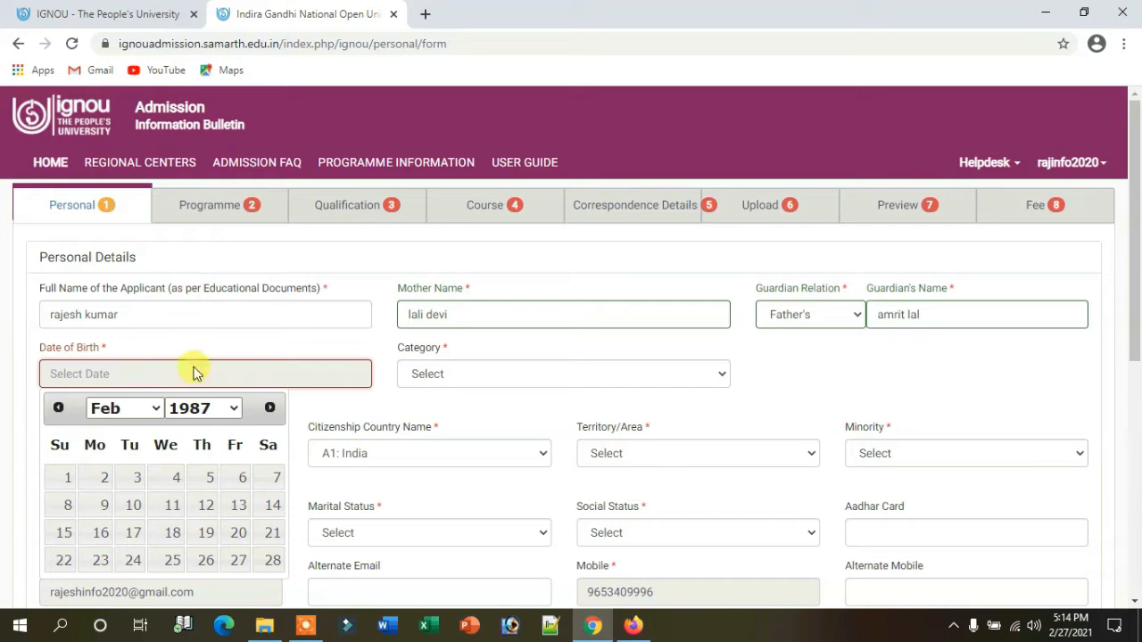
pyautogui.click(153, 410)
pyautogui.click(135, 311)
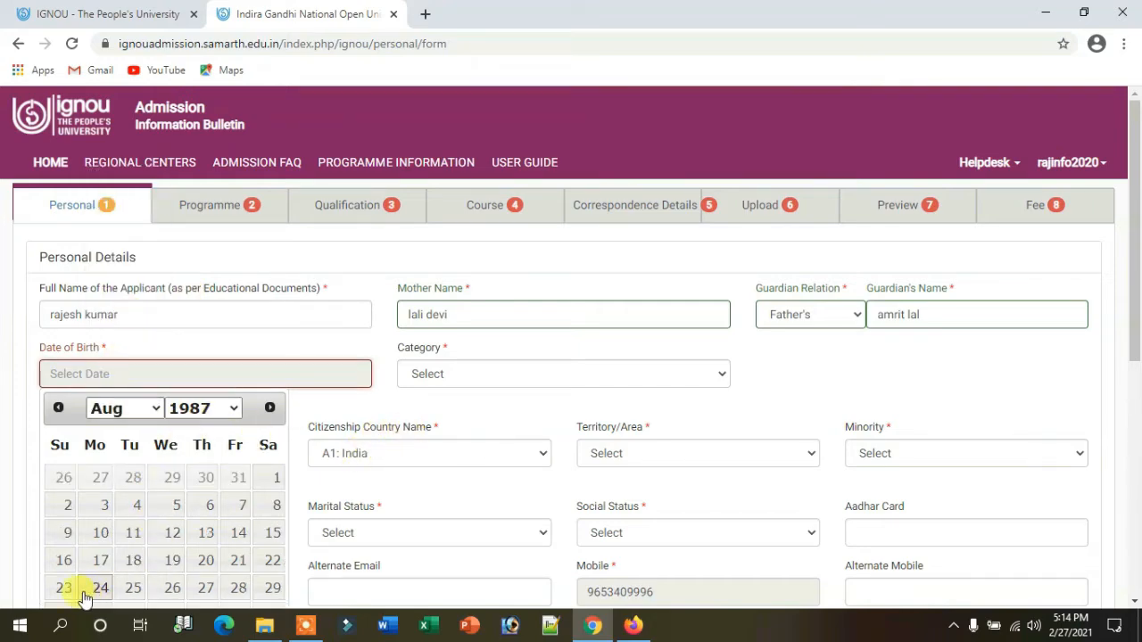
pyautogui.click(103, 562)
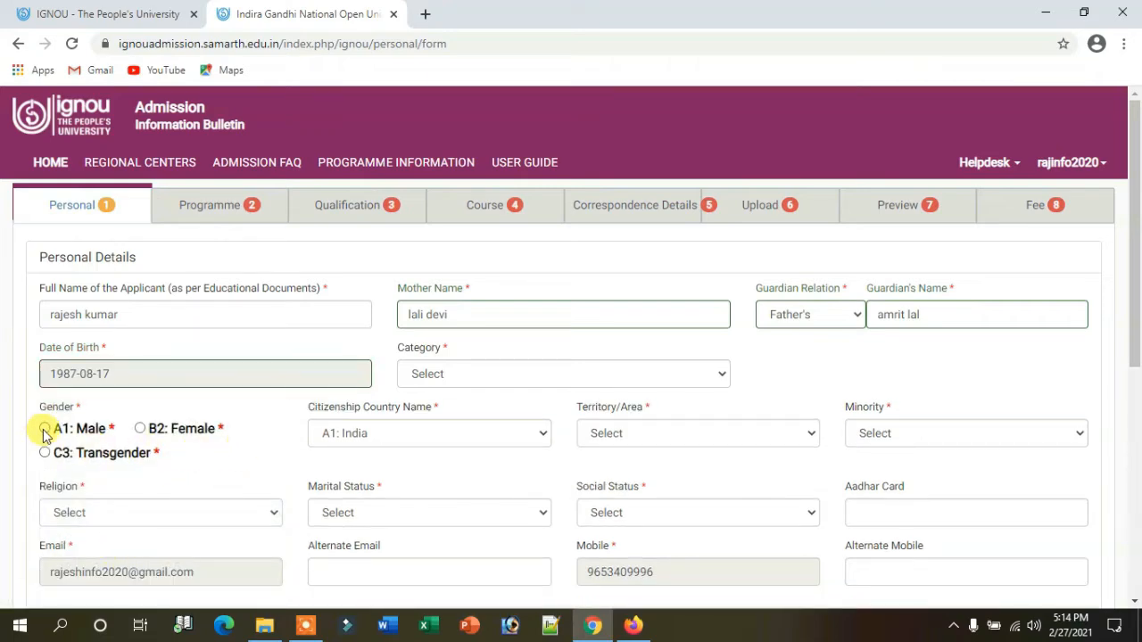
pyautogui.moveTo(145, 311); pyautogui.dragTo(2, 334)
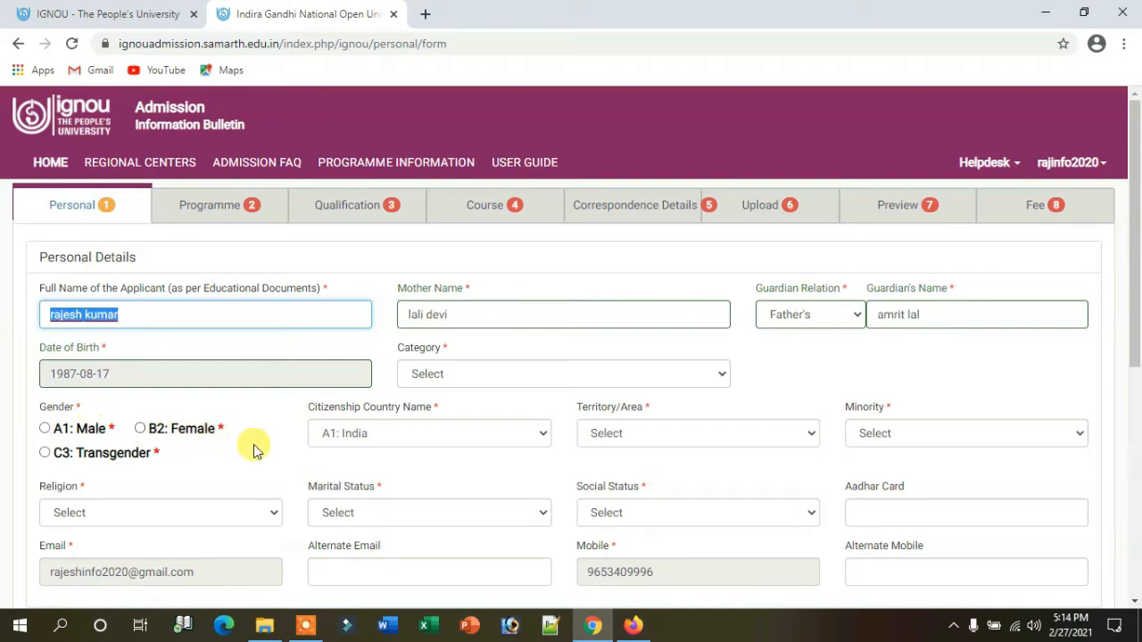
pyautogui.scroll(-1, 231, 449)
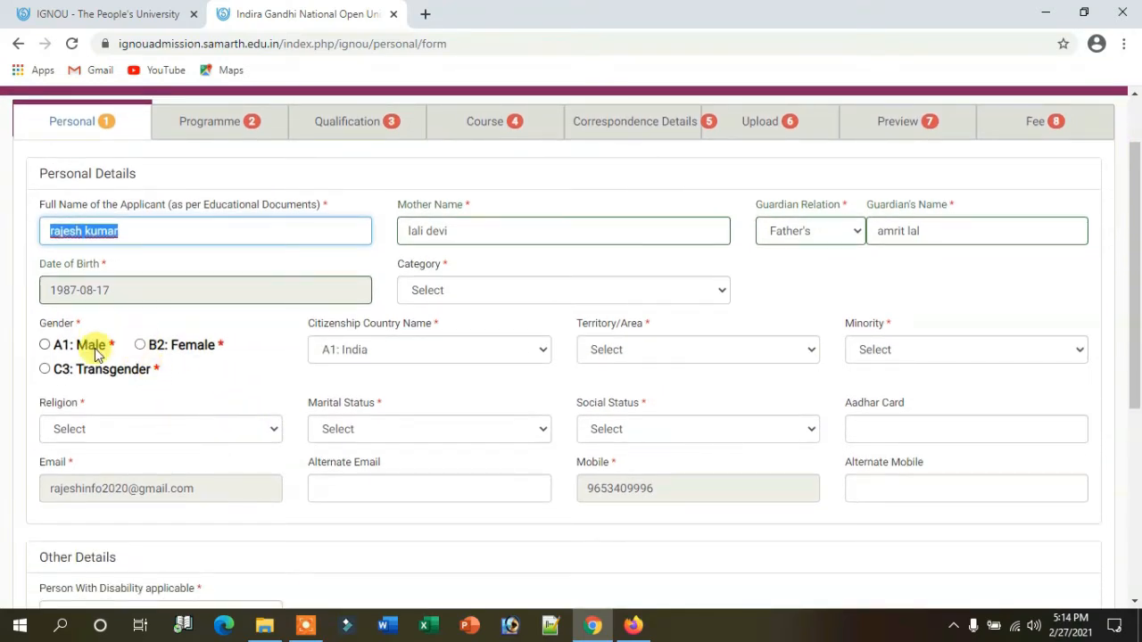
# Set gender Male, citizenship India, area B2: Rural and minority B2: No.
pyautogui.click(49, 346)
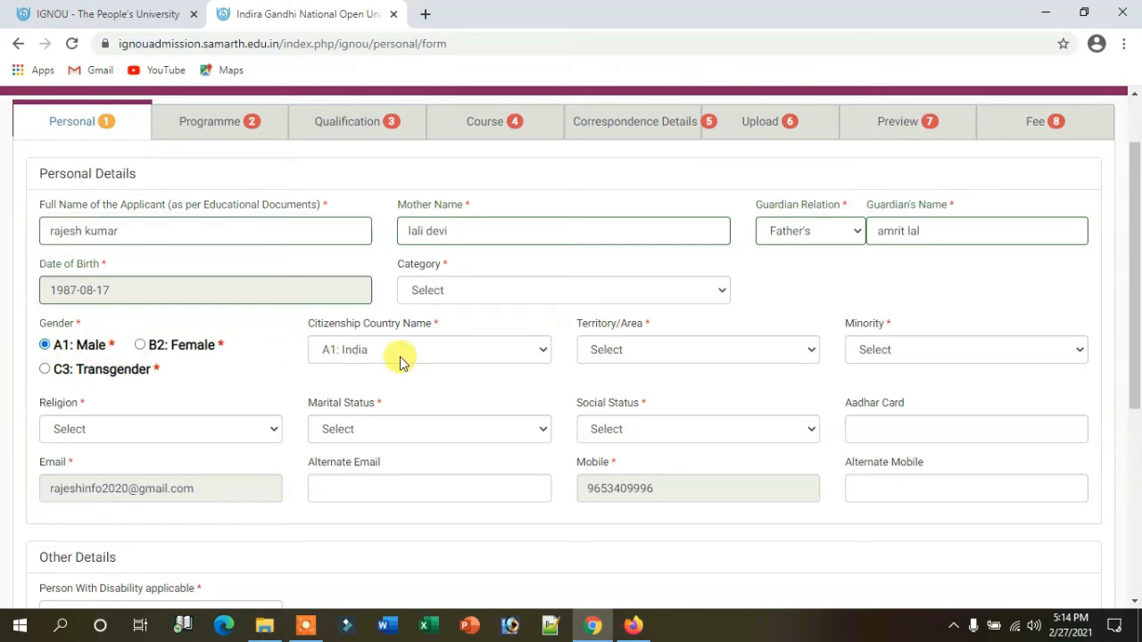
pyautogui.click(434, 356)
pyautogui.click(434, 356)
pyautogui.click(608, 350)
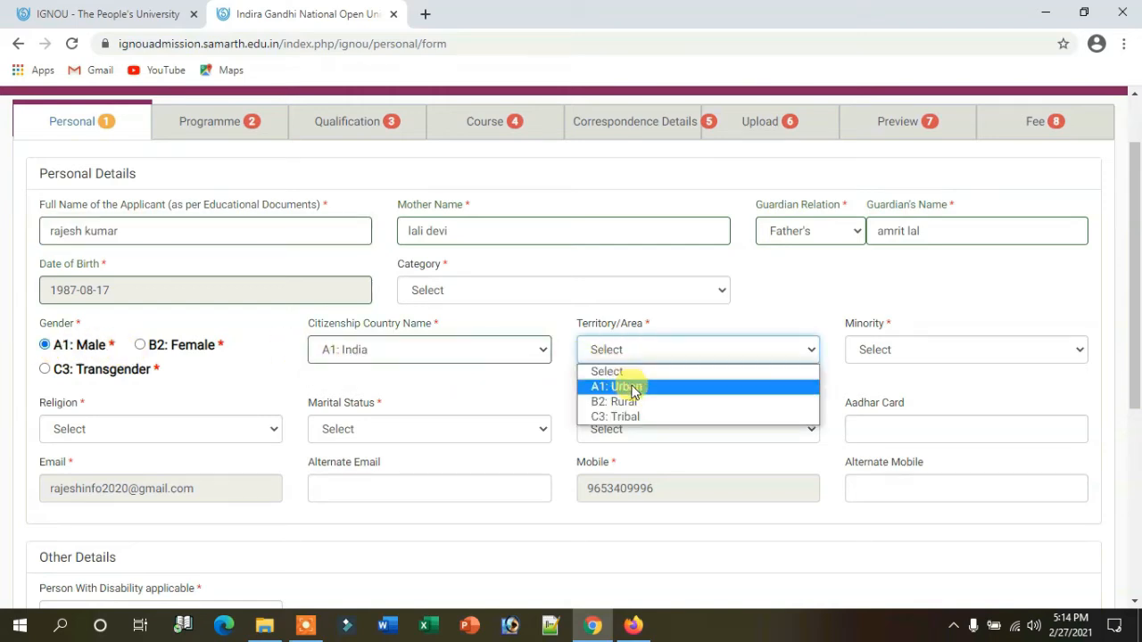
pyautogui.click(664, 401)
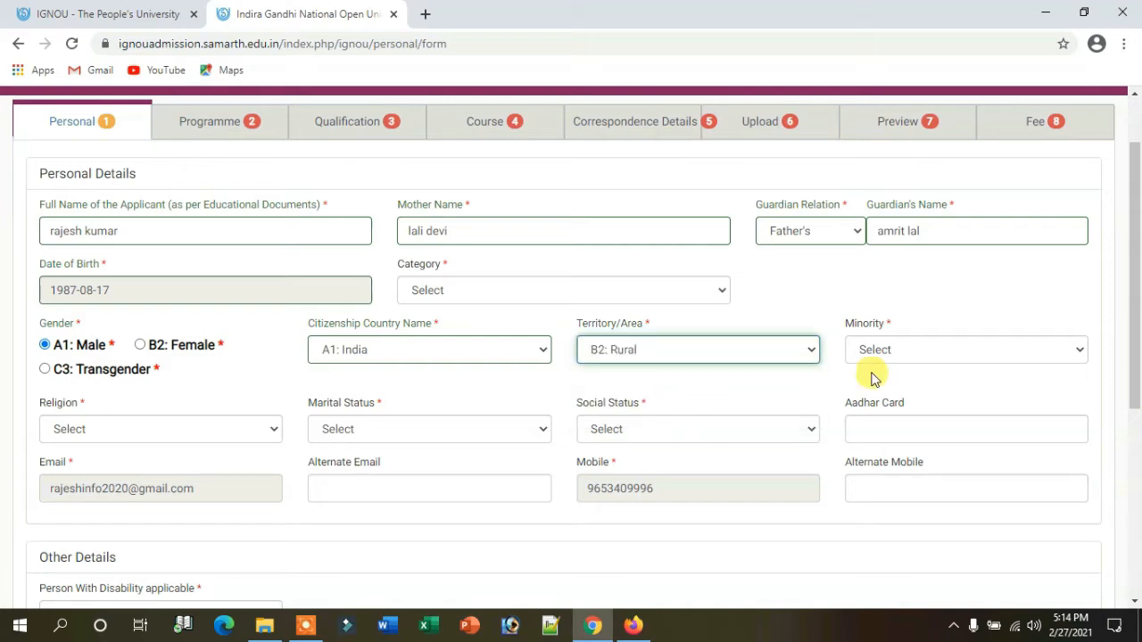
pyautogui.click(934, 349)
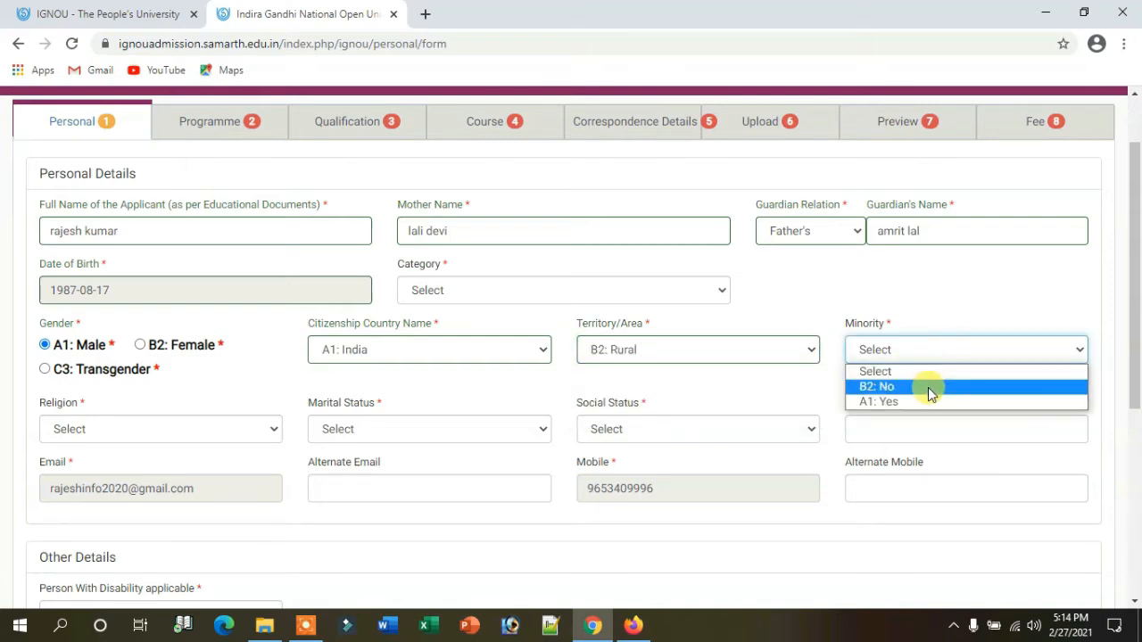
pyautogui.click(930, 391)
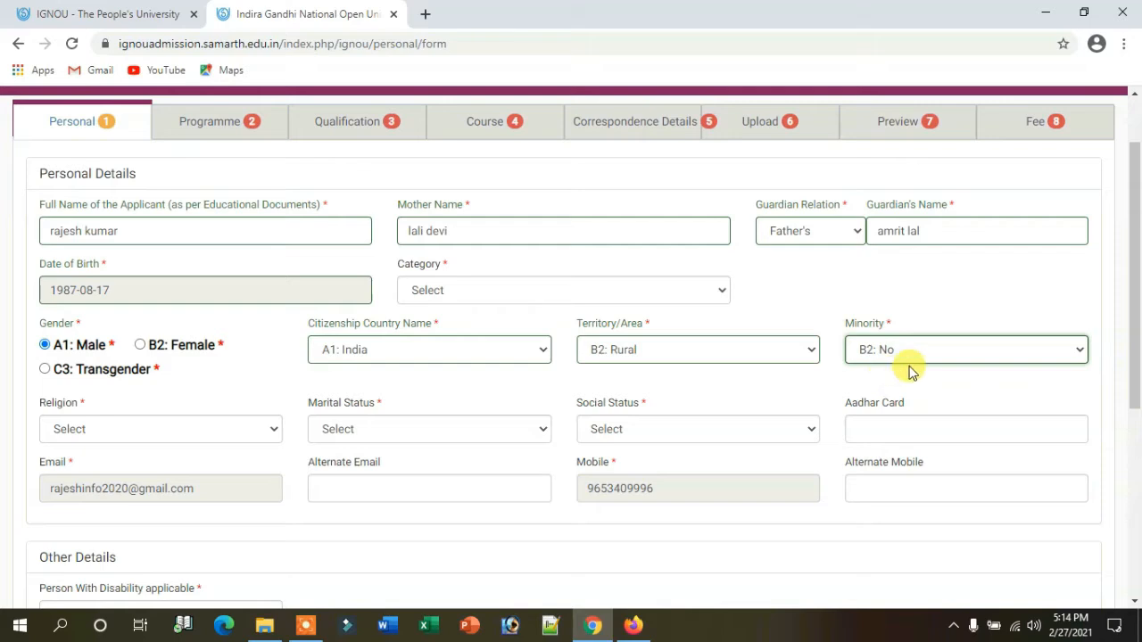
# Set religion Hindu, marital status Single, social status Not Applicable, and enter the Aadhaar number.
pyautogui.click(154, 428)
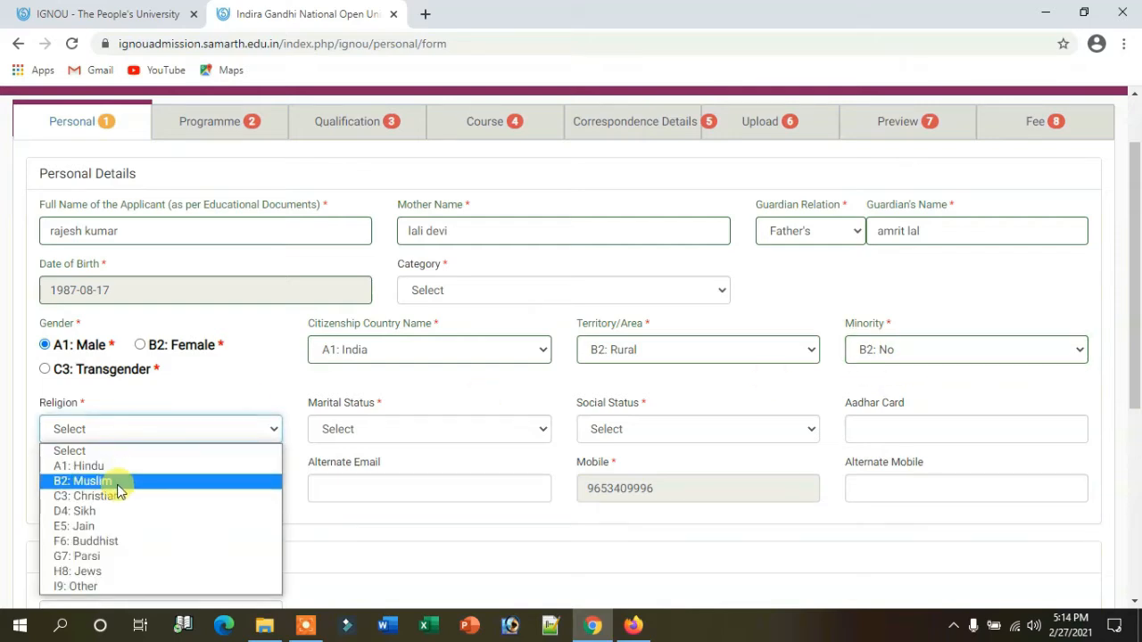
pyautogui.click(126, 465)
pyautogui.click(361, 429)
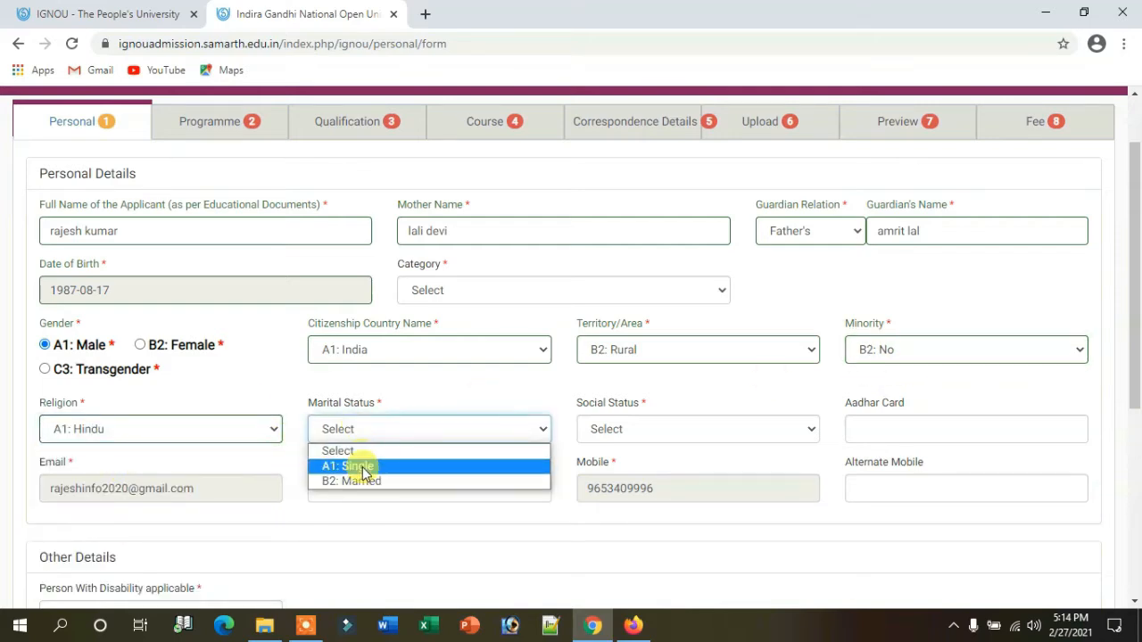
pyautogui.click(357, 465)
pyautogui.click(646, 430)
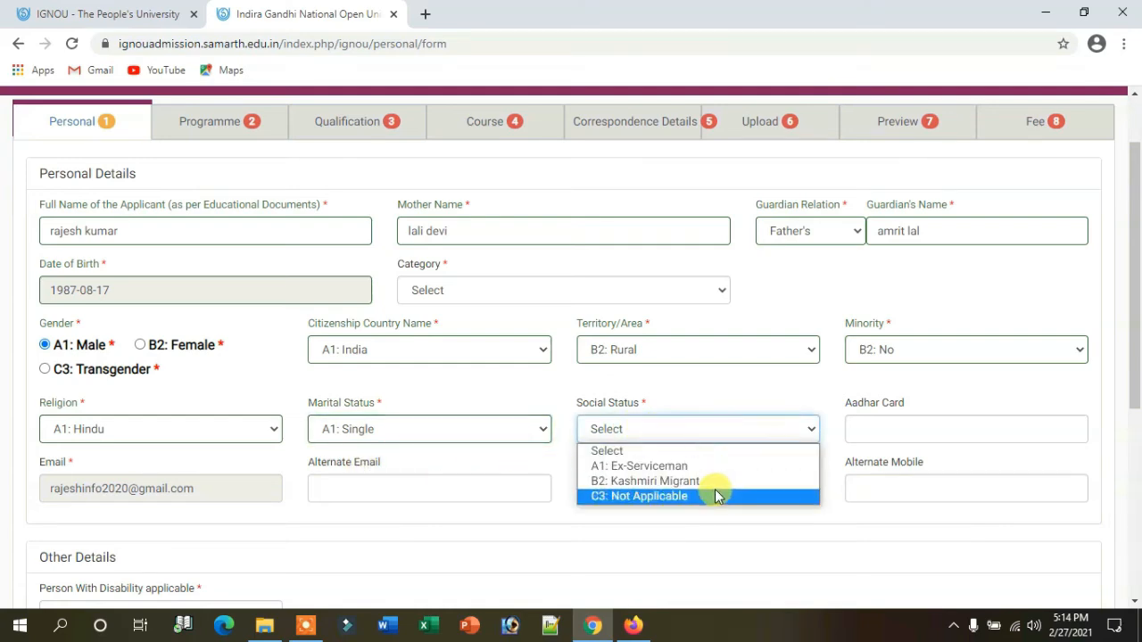
pyautogui.click(671, 496)
pyautogui.click(687, 437)
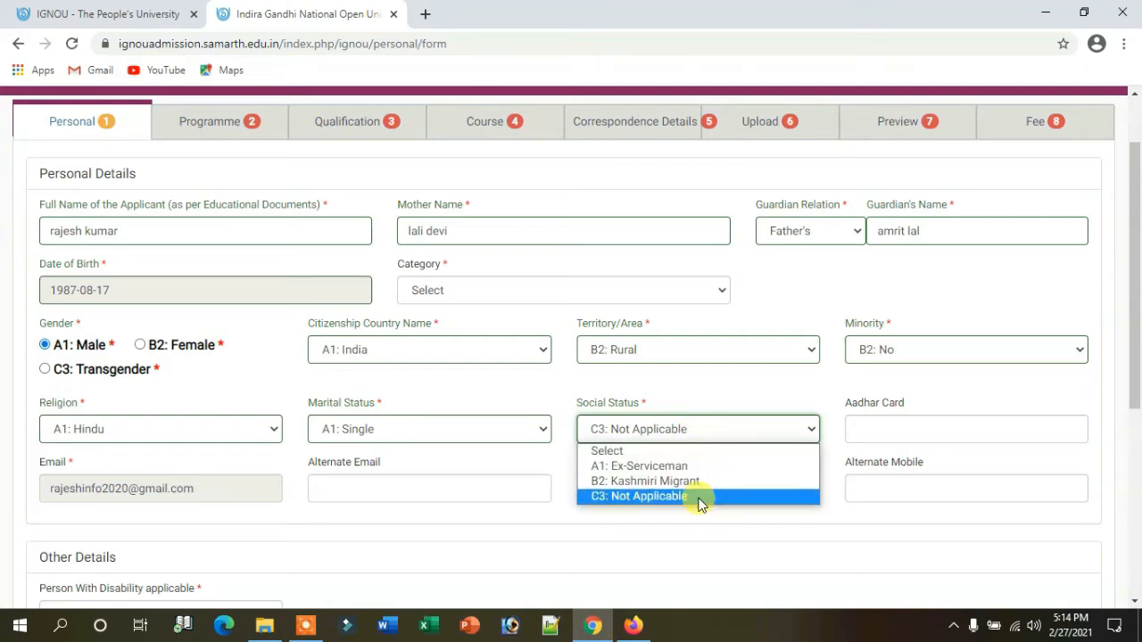
pyautogui.click(687, 496)
pyautogui.click(892, 432)
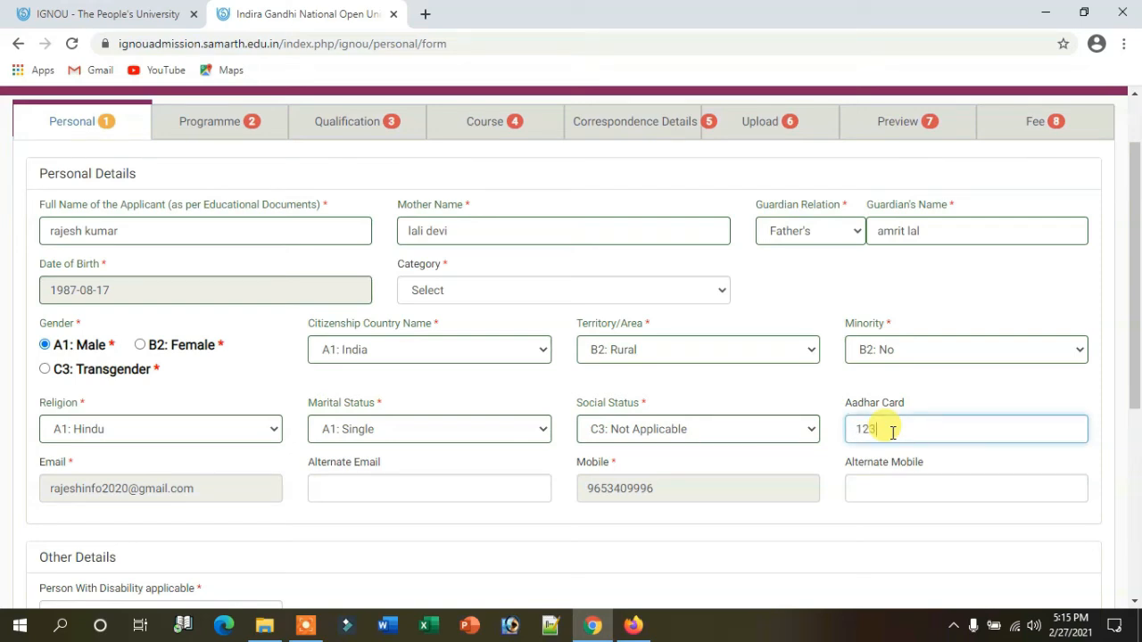
pyautogui.write('123123123123')
pyautogui.scroll(-1, 925, 429)
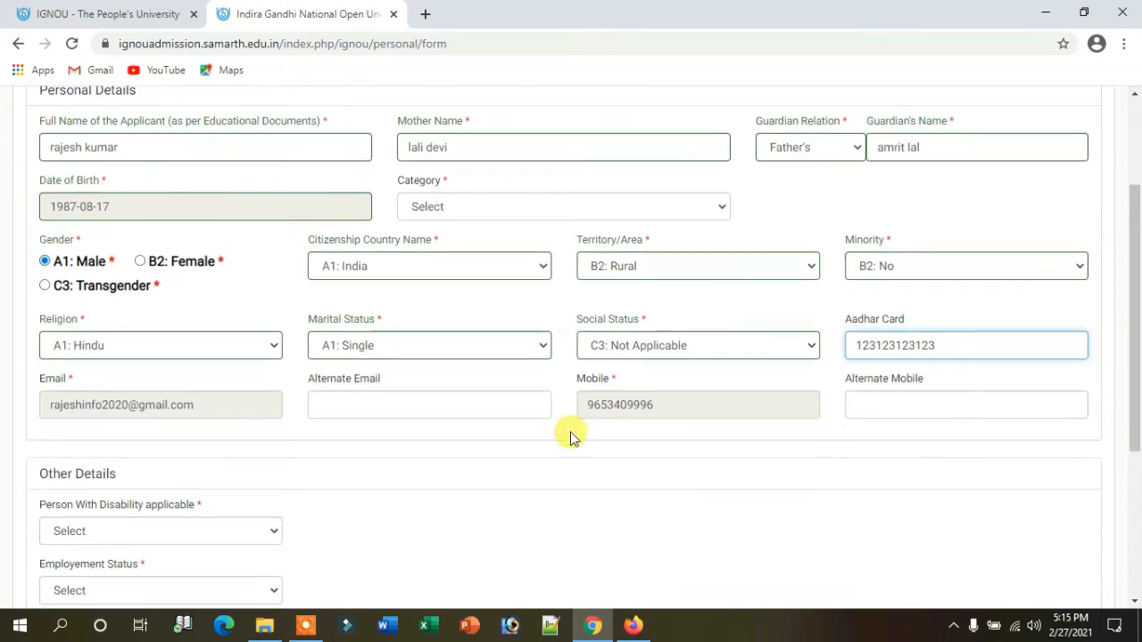
# Add an alternate email, set disability to B2: No and employment status to A1: Unemployed.
pyautogui.click(361, 398)
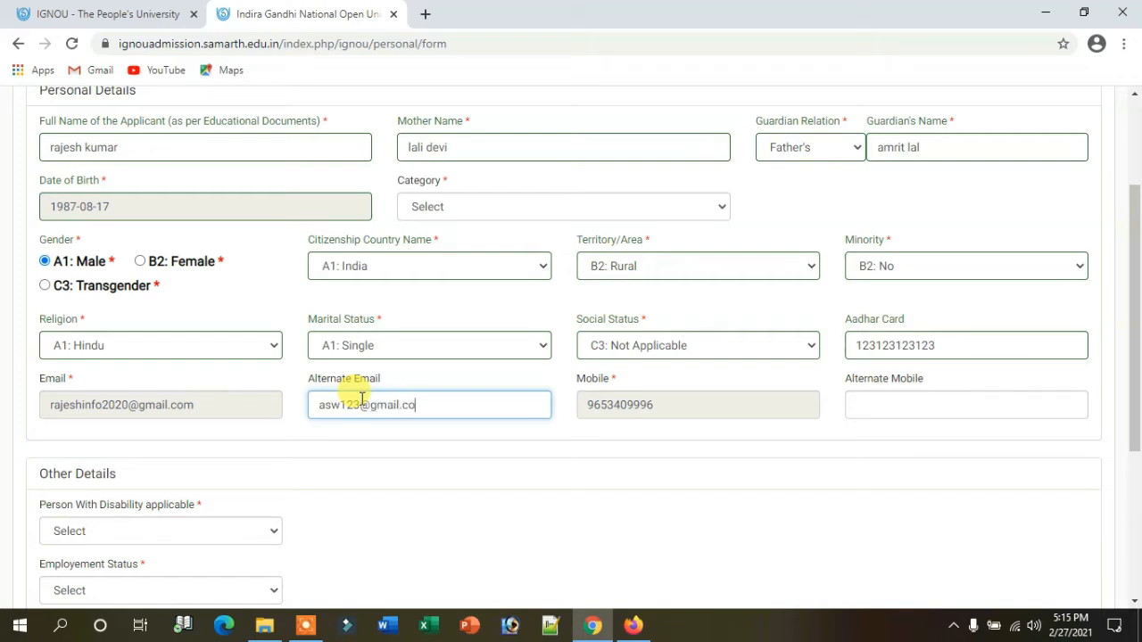
pyautogui.click(949, 398)
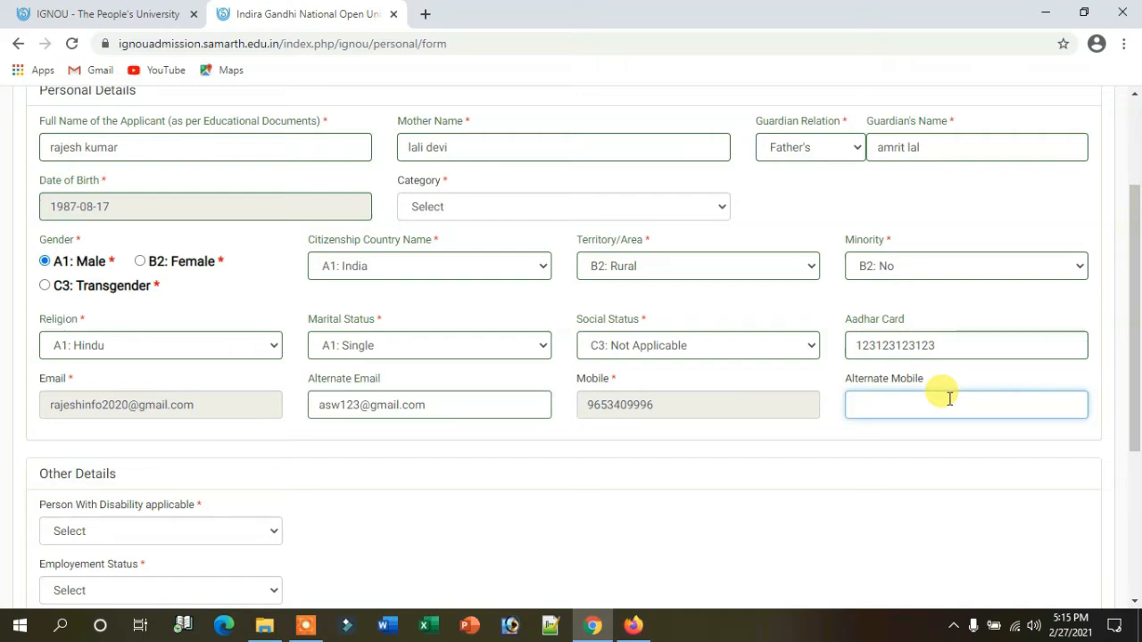
pyautogui.scroll(-1, 344, 441)
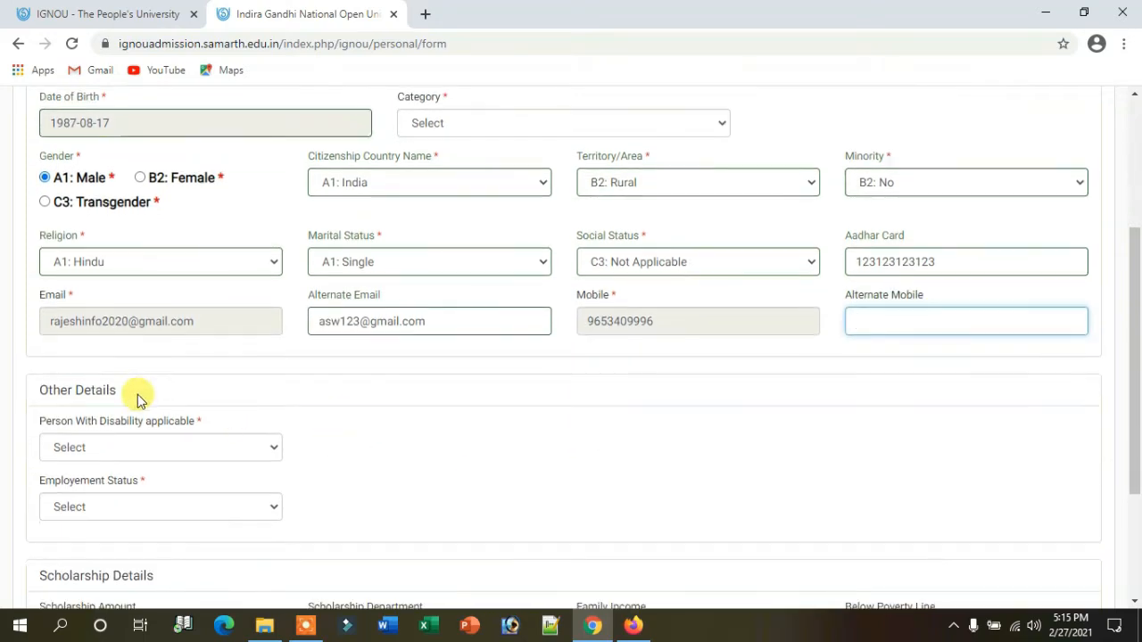
pyautogui.click(120, 448)
pyautogui.click(116, 483)
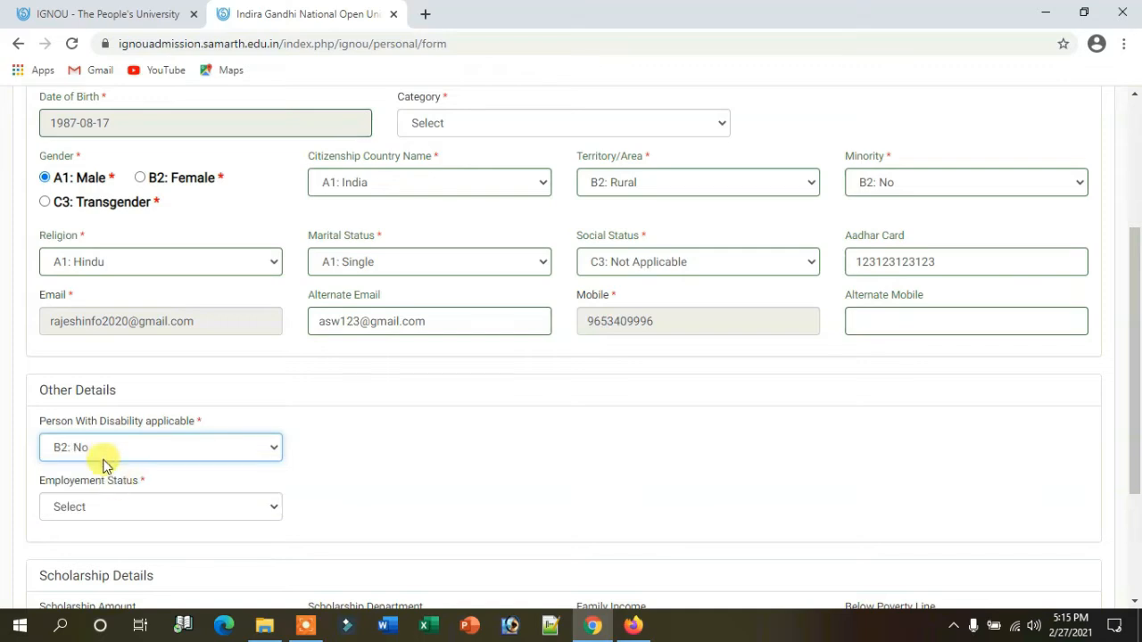
pyautogui.moveTo(96, 423); pyautogui.dragTo(143, 429)
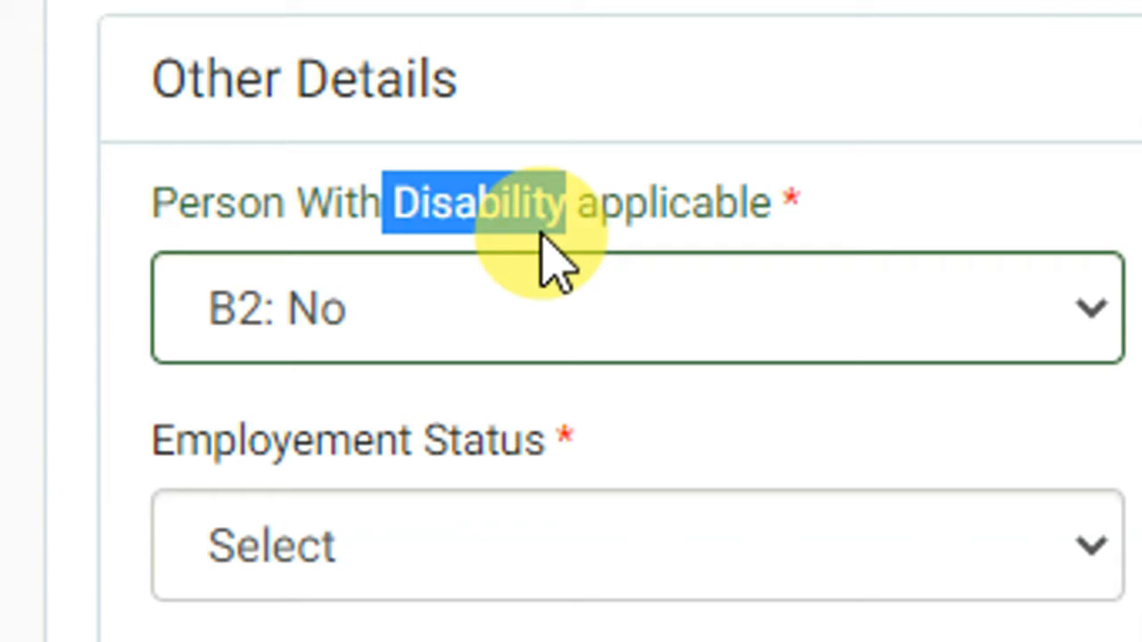
pyautogui.click(510, 302)
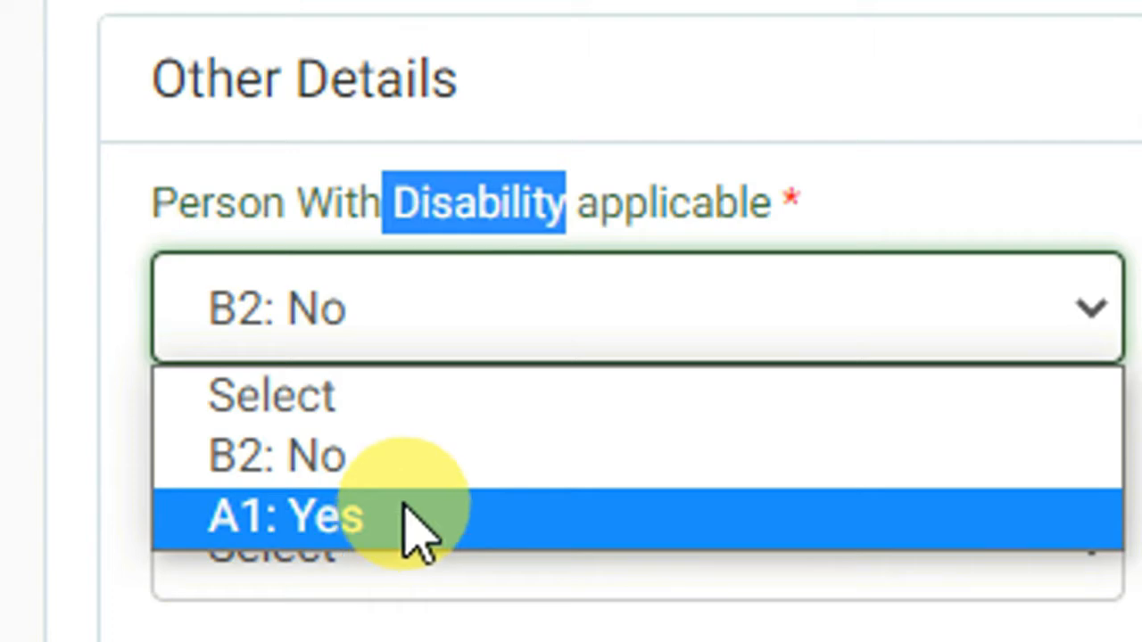
pyautogui.click(437, 473)
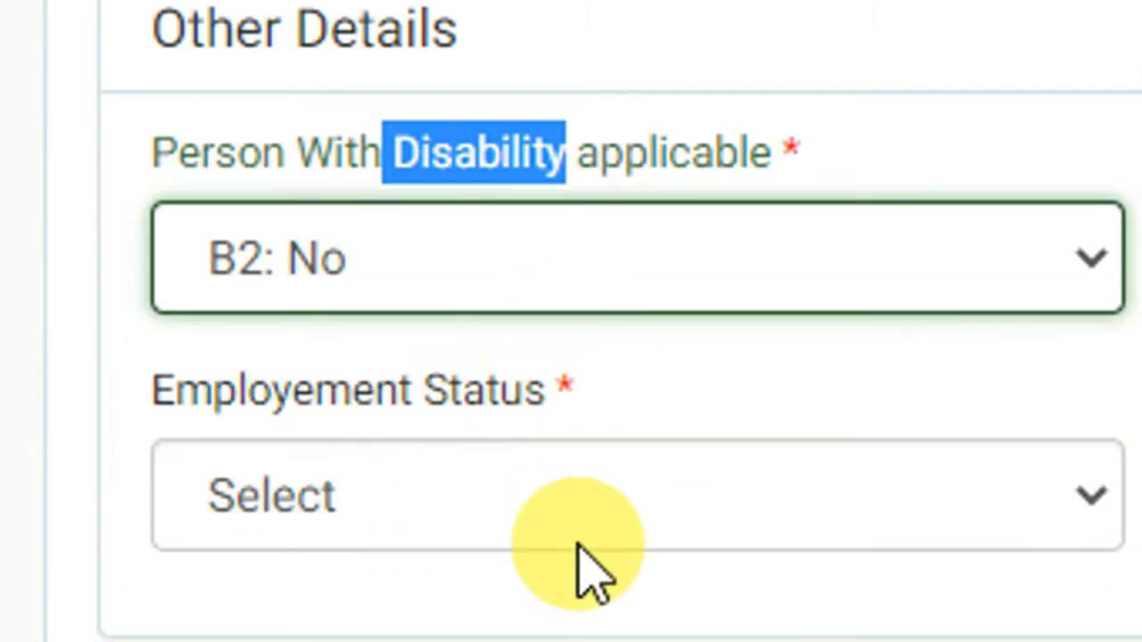
pyautogui.click(468, 572)
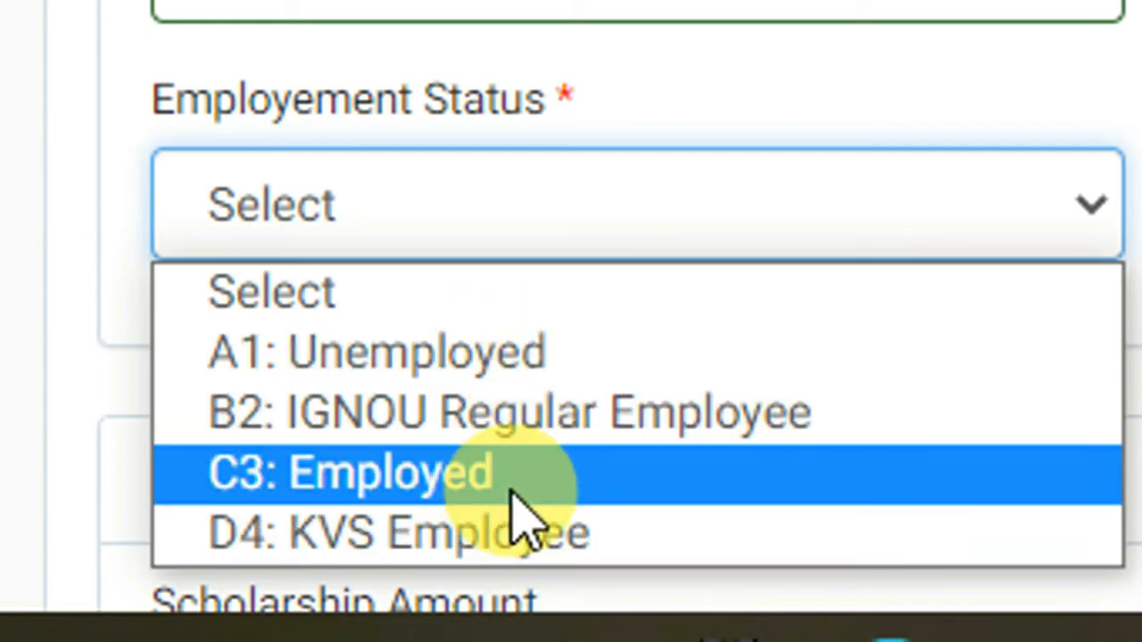
pyautogui.click(526, 366)
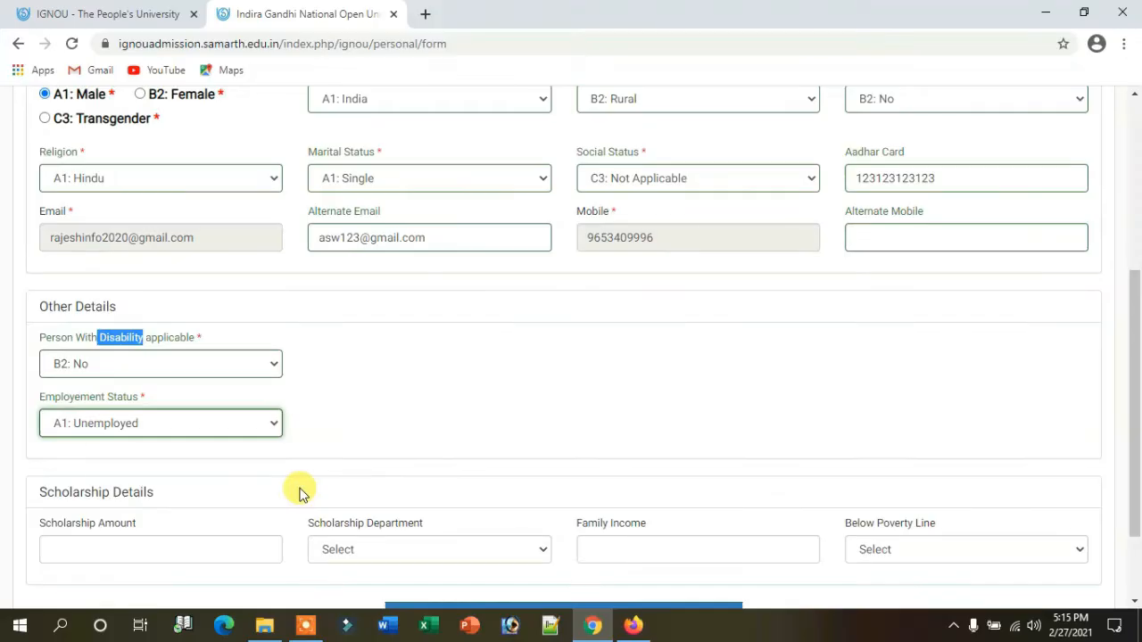
pyautogui.scroll(-3, 300, 493)
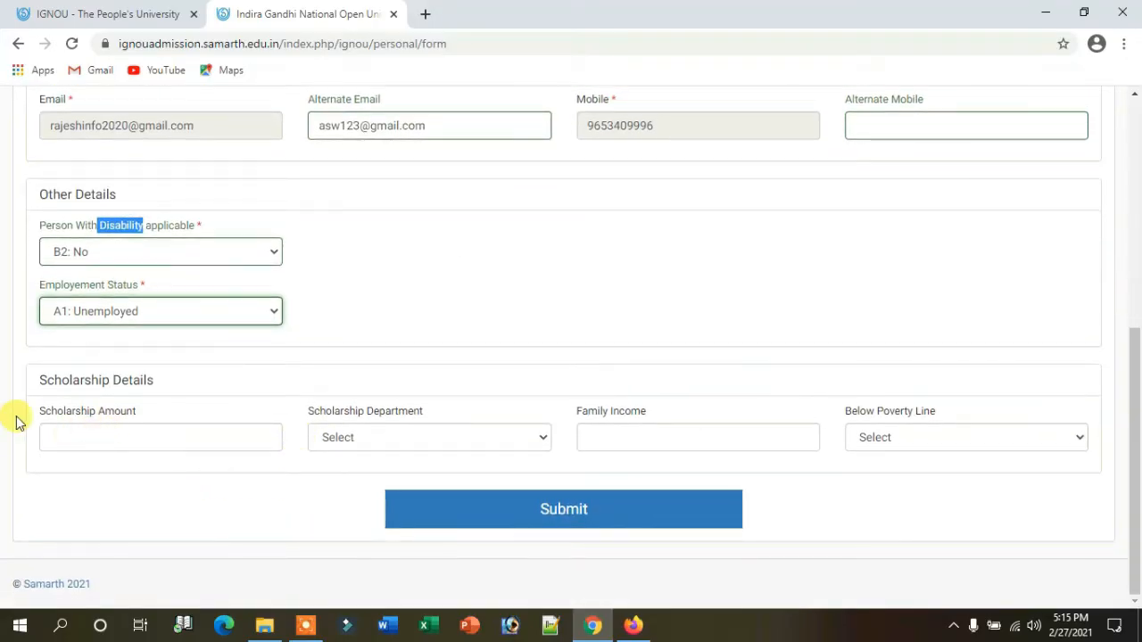
# Check the scholarship, family income and Below Poverty Line fields, then submit the form.
pyautogui.click(36, 416)
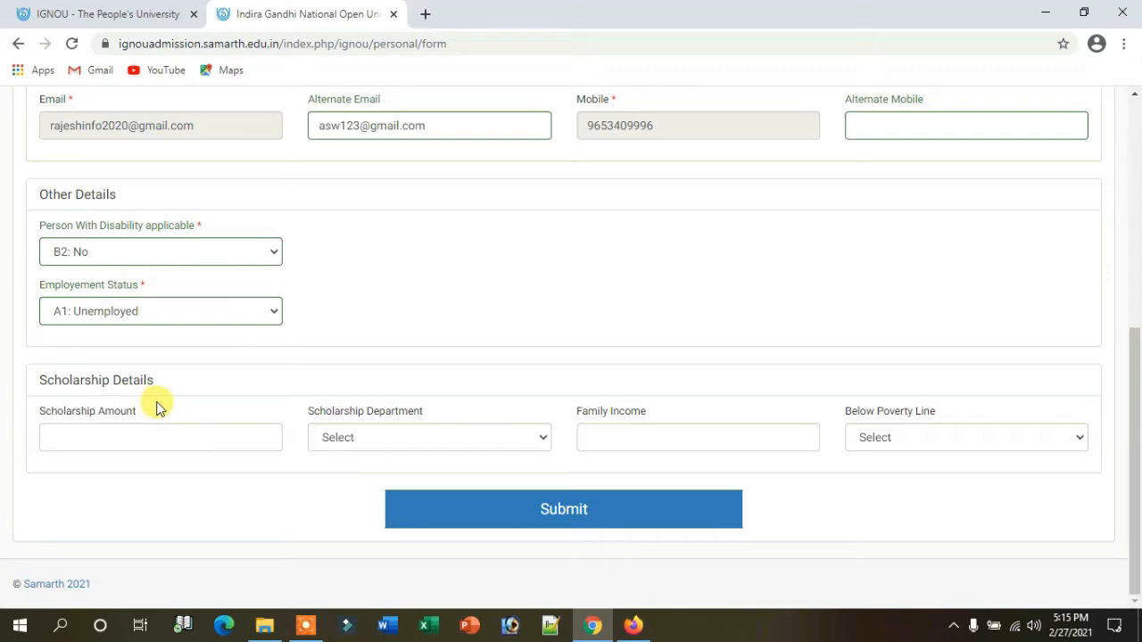
pyautogui.moveTo(301, 411); pyautogui.dragTo(433, 404)
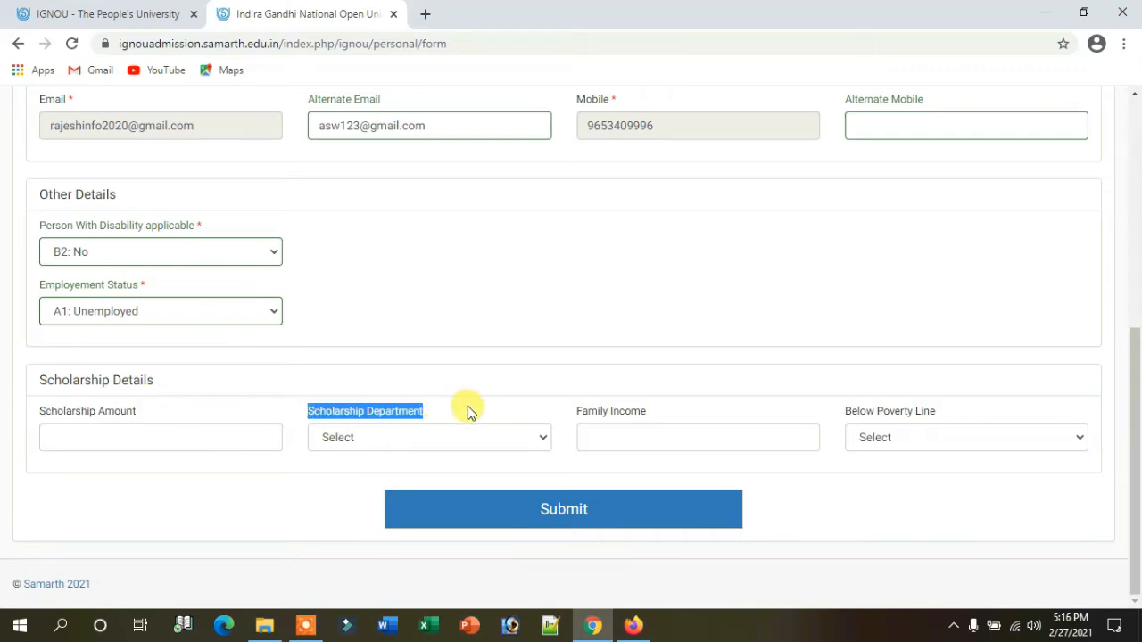
pyautogui.click(261, 500)
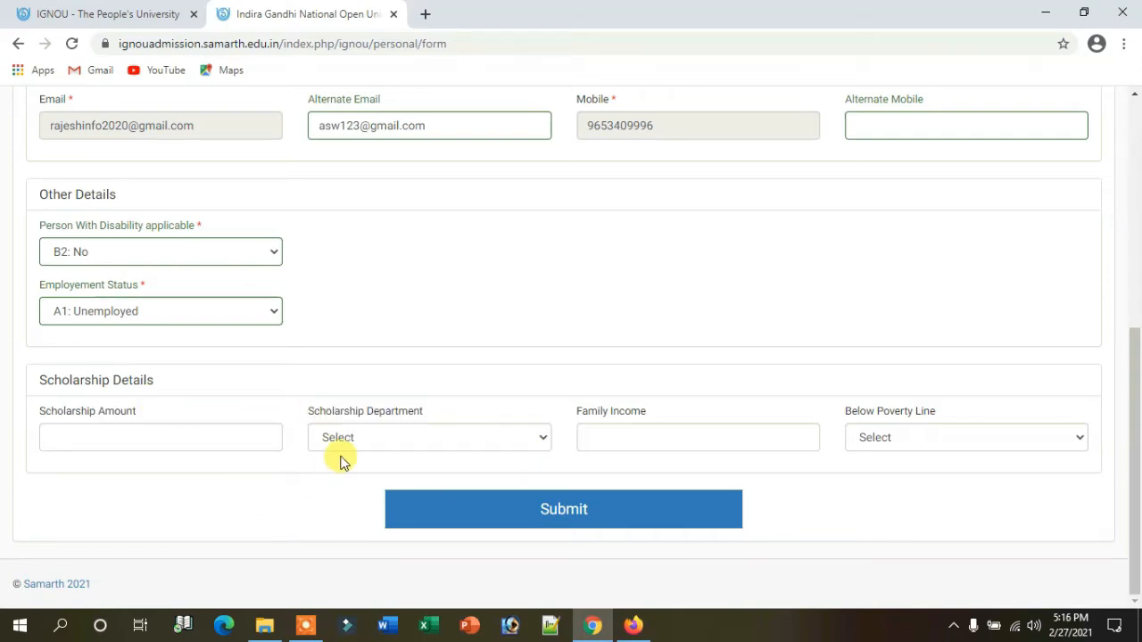
pyautogui.click(620, 436)
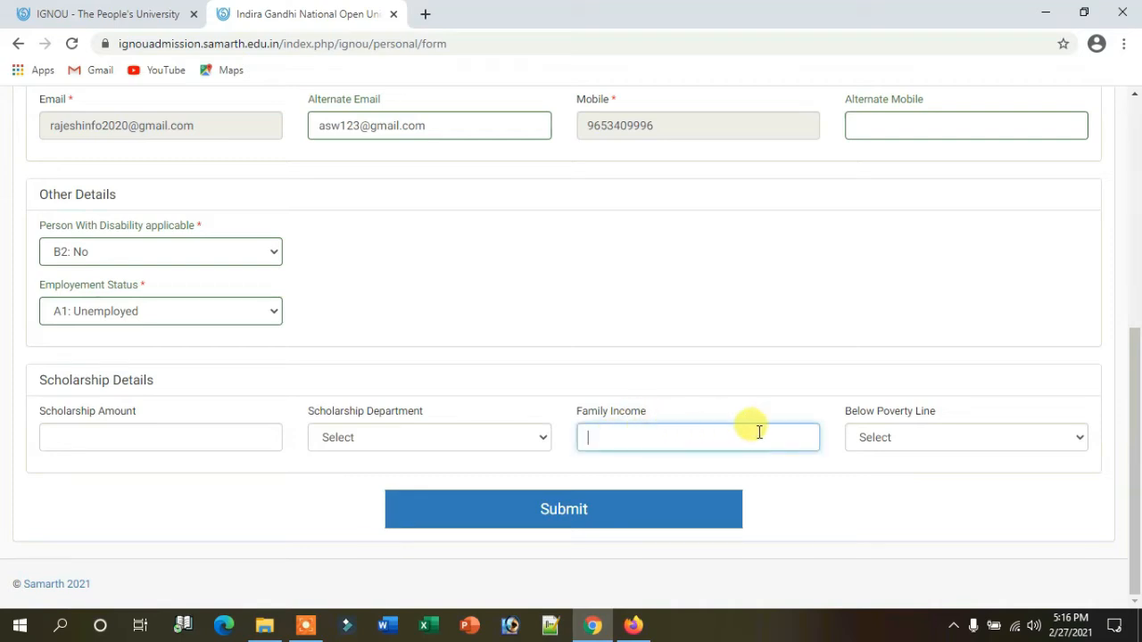
pyautogui.click(966, 437)
pyautogui.click(967, 459)
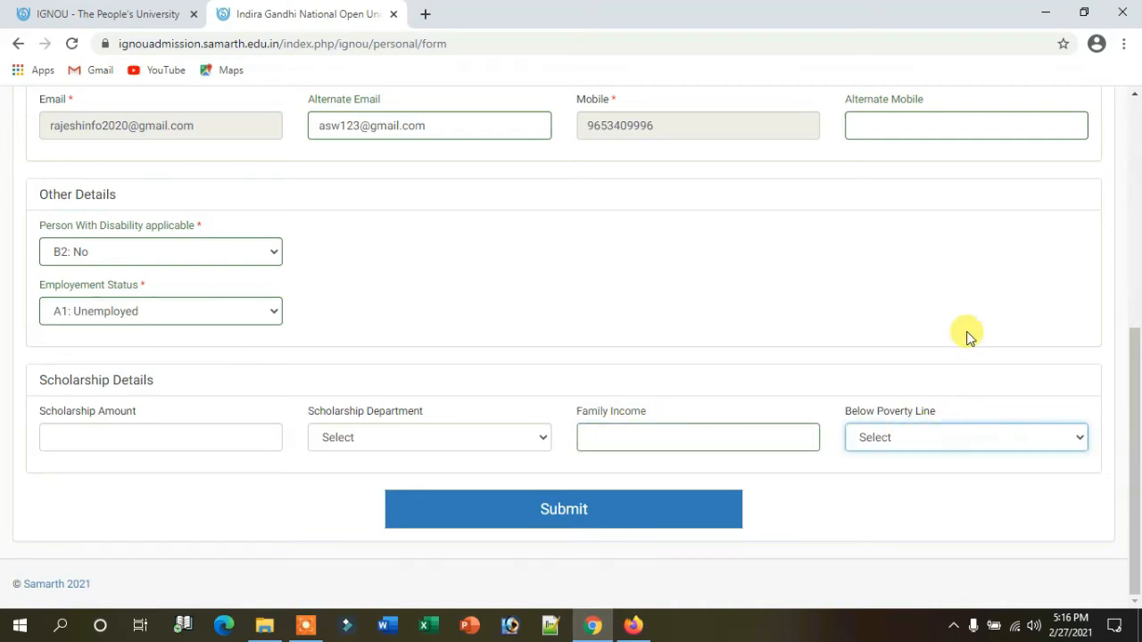
pyautogui.click(576, 524)
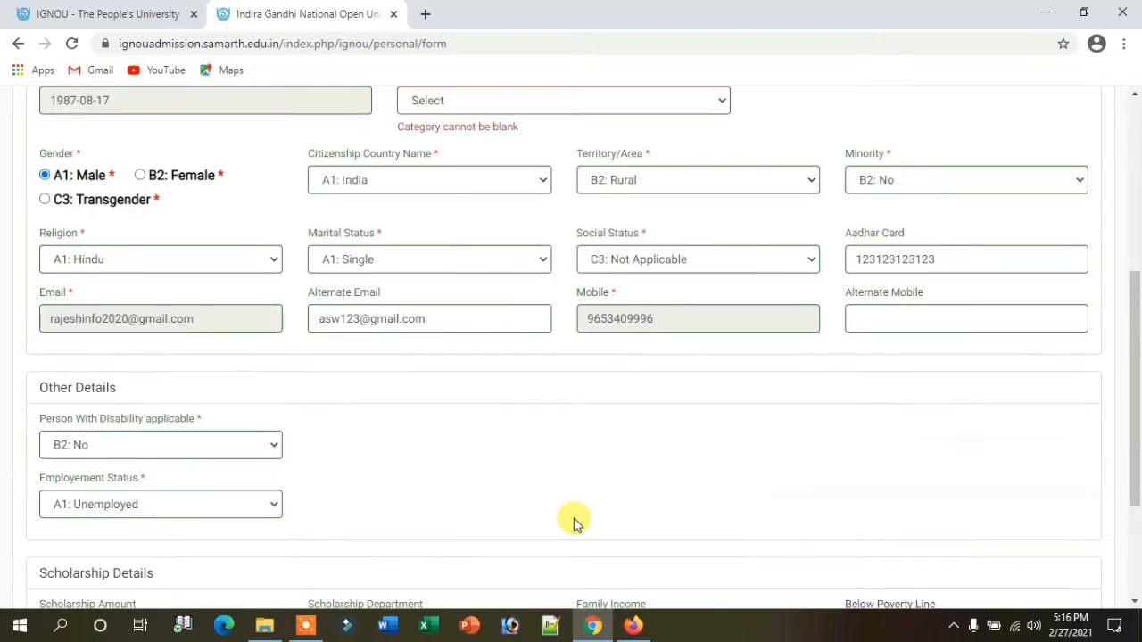
# Set Category to A1: Unreserved (UR) and resubmit the personal details form.
pyautogui.scroll(1, 527, 473)
pyautogui.click(492, 185)
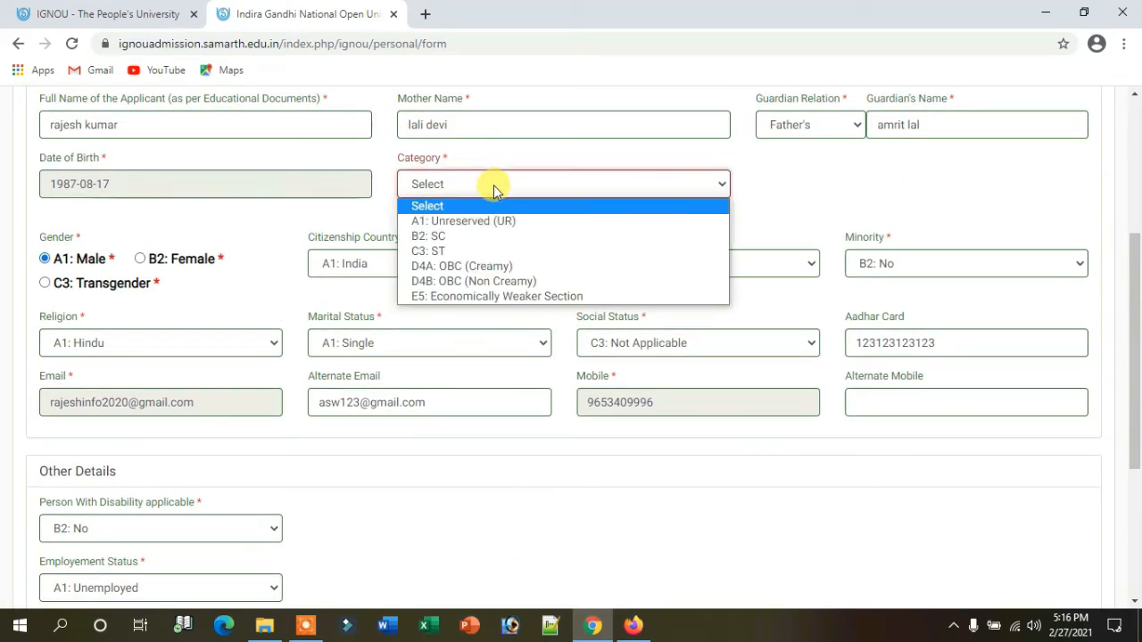
pyautogui.click(502, 223)
pyautogui.scroll(-3, 471, 356)
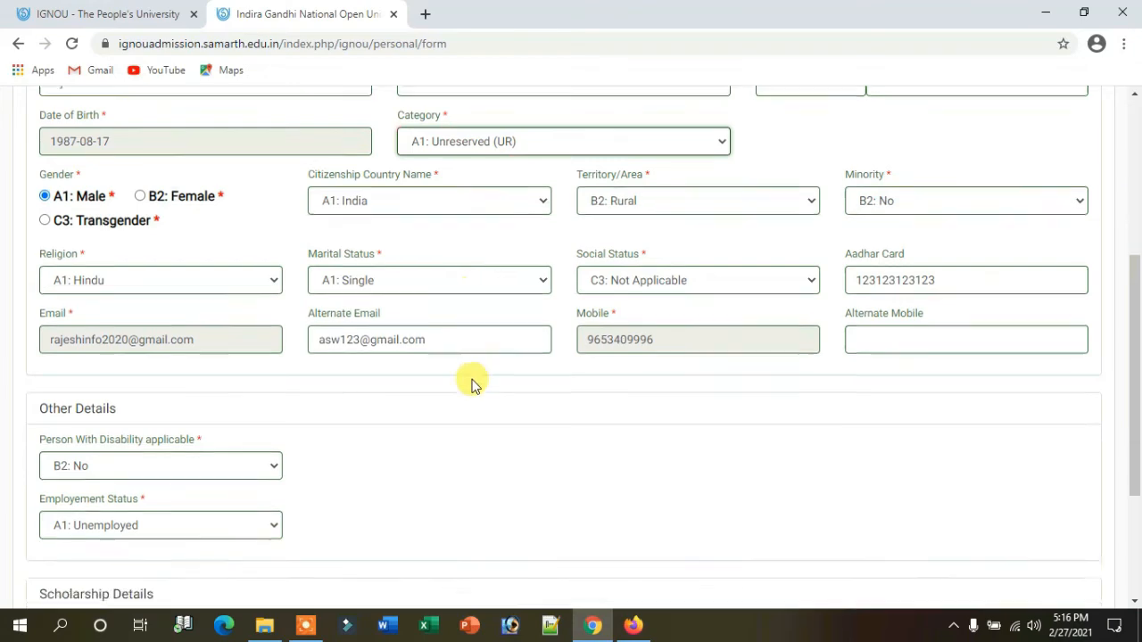
pyautogui.click(563, 513)
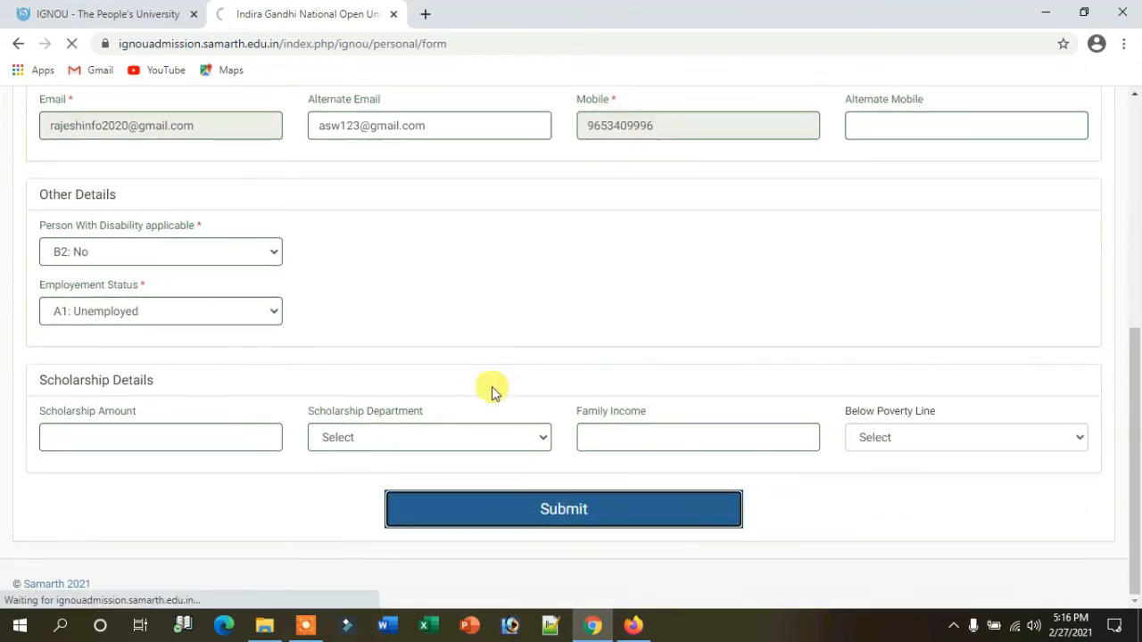
# Review the saved personal details summary and continue to the Programme Details form.
pyautogui.scroll(-1, 752, 321)
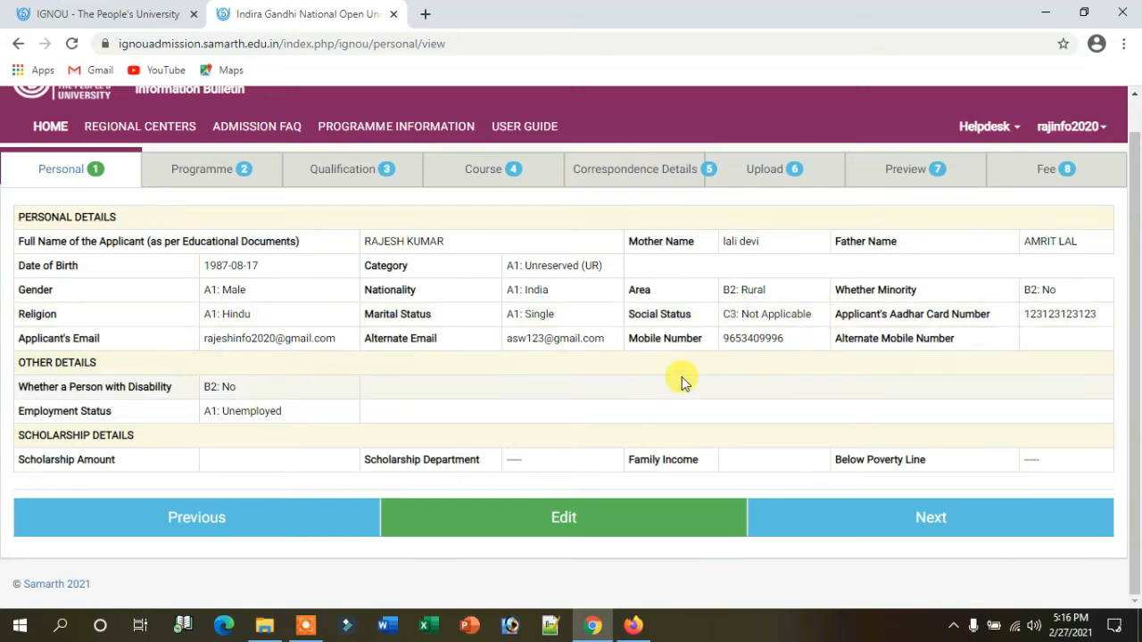
pyautogui.click(940, 523)
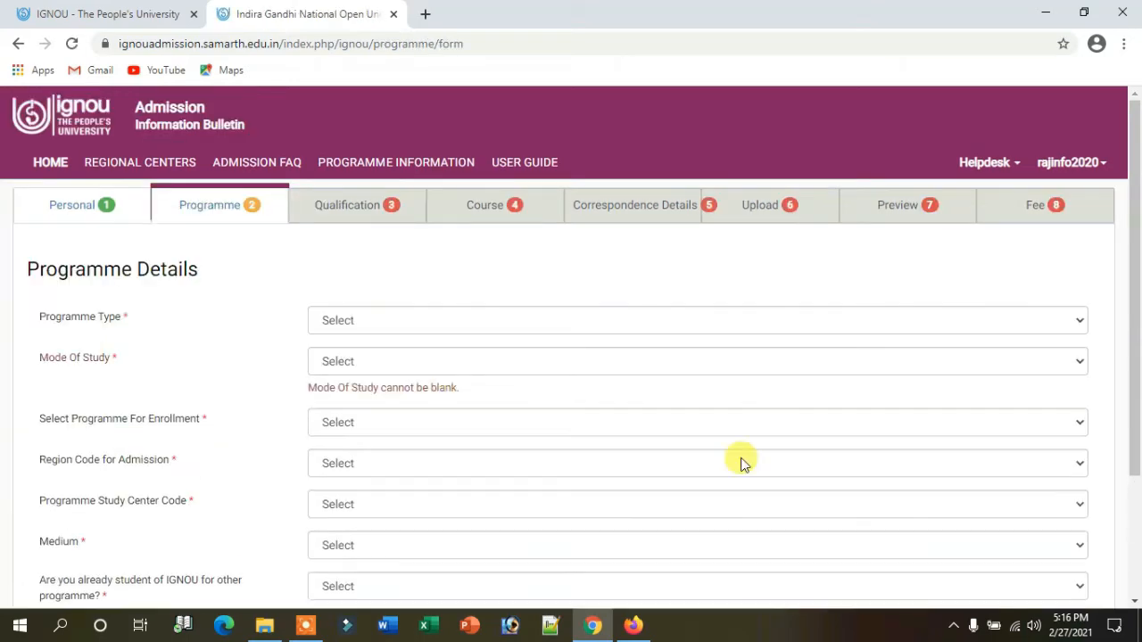
# Choose a MASTER programme by ODL and enrol in MAH: Master of Arts (History).
pyautogui.scroll(-1, 374, 326)
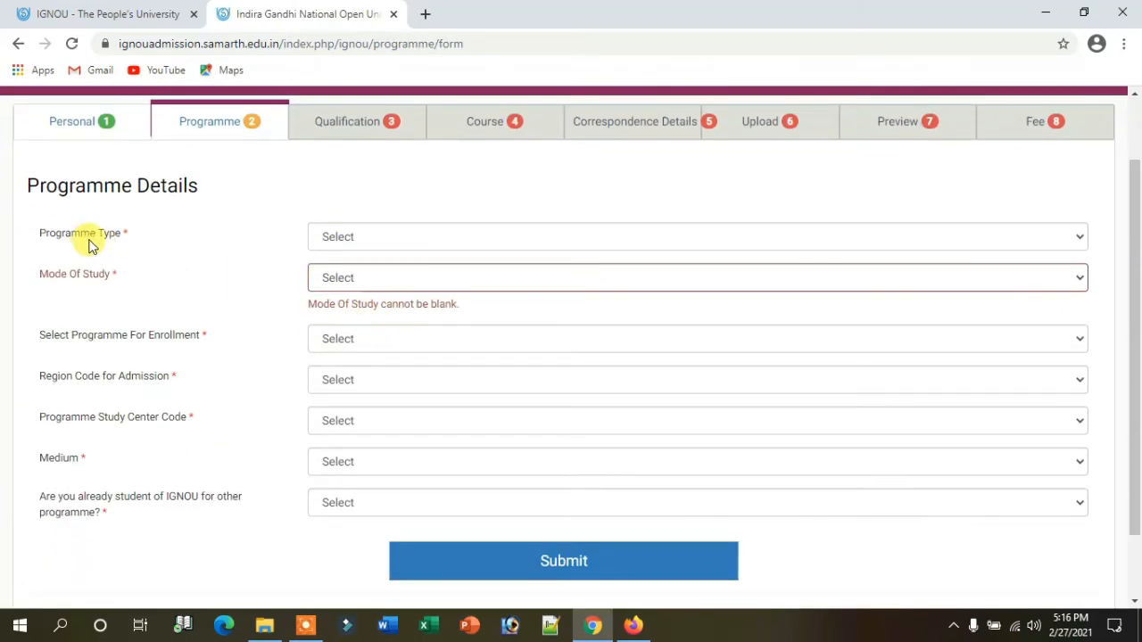
pyautogui.click(421, 239)
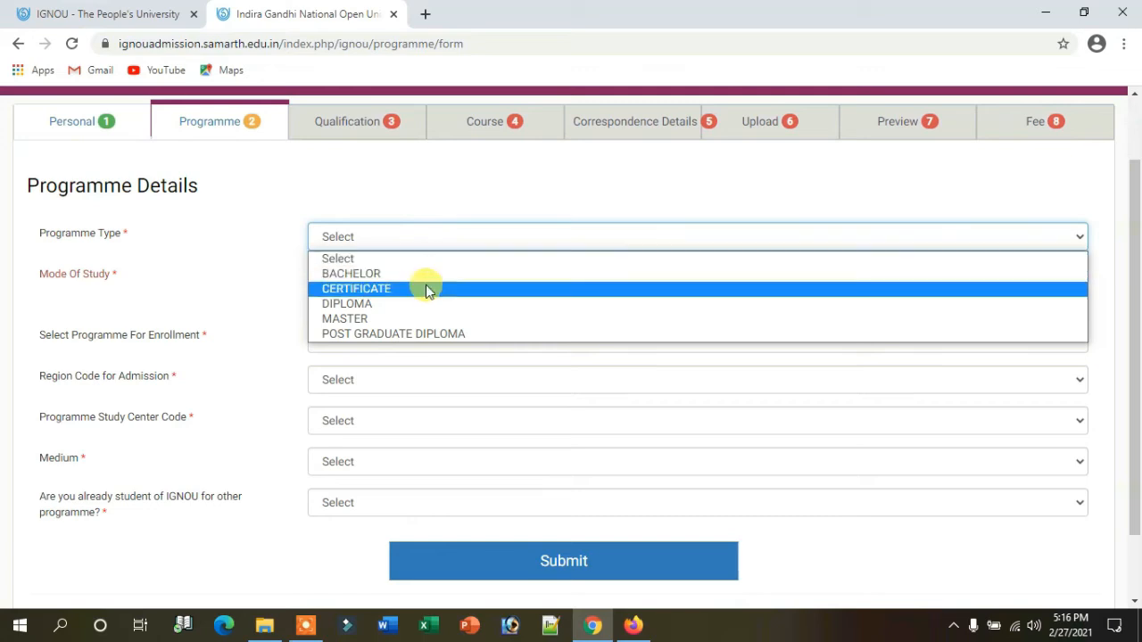
pyautogui.click(428, 319)
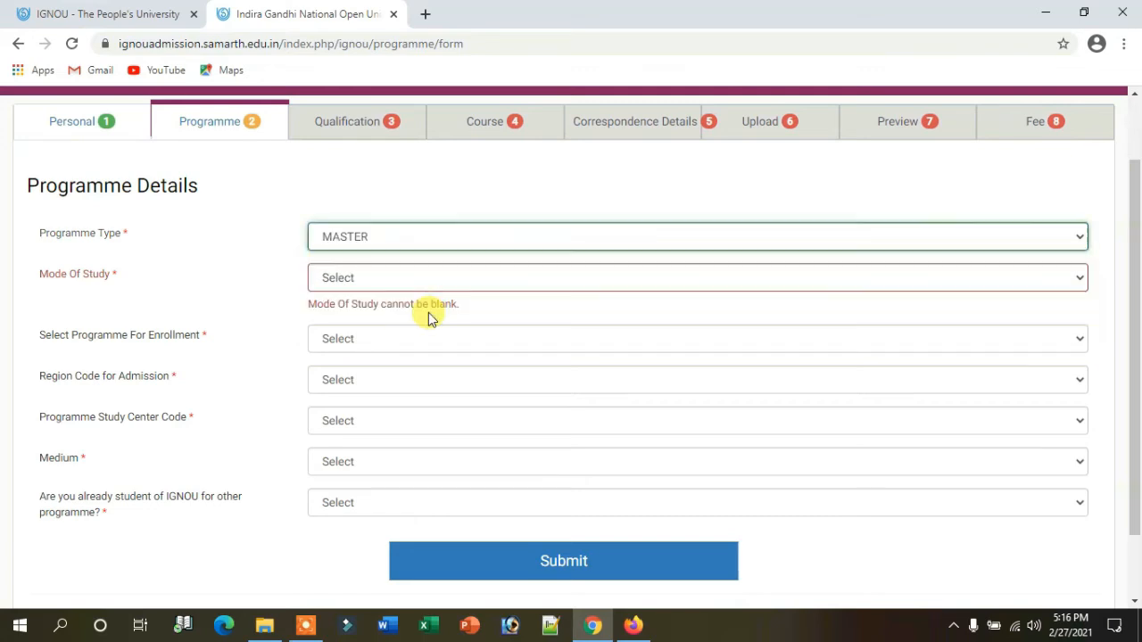
pyautogui.click(398, 279)
pyautogui.click(397, 314)
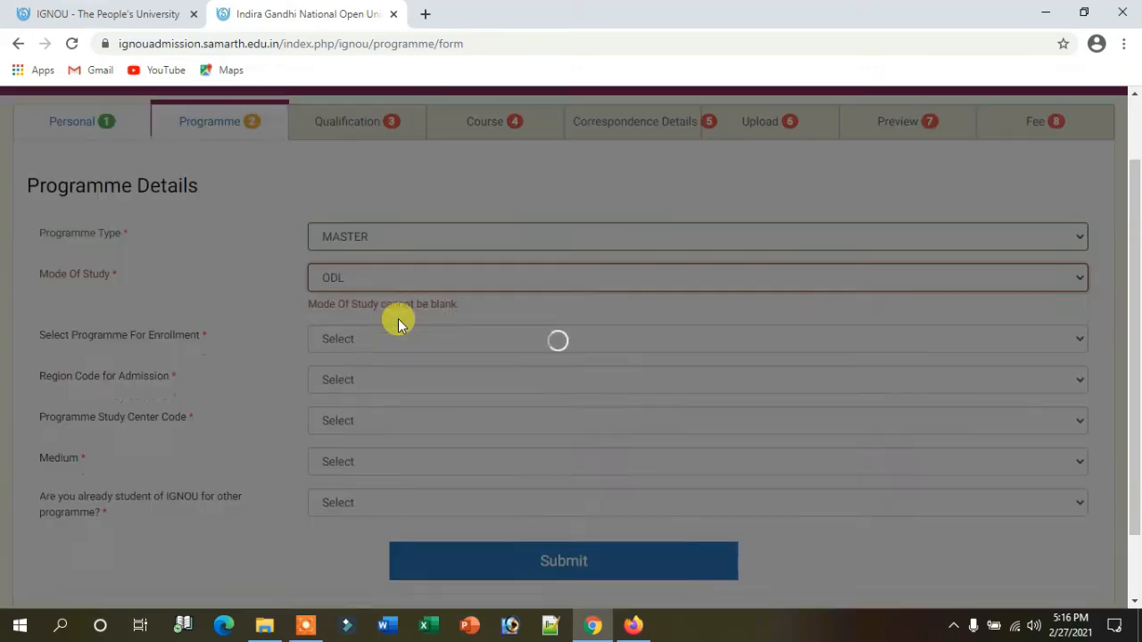
pyautogui.click(375, 321)
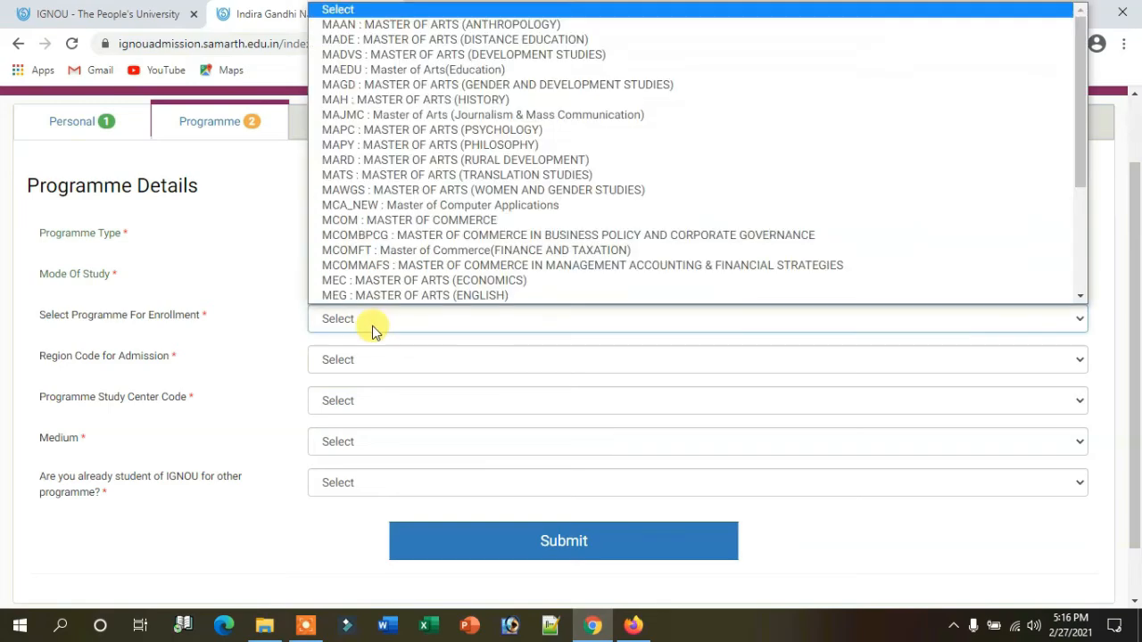
pyautogui.scroll(-1, 434, 265)
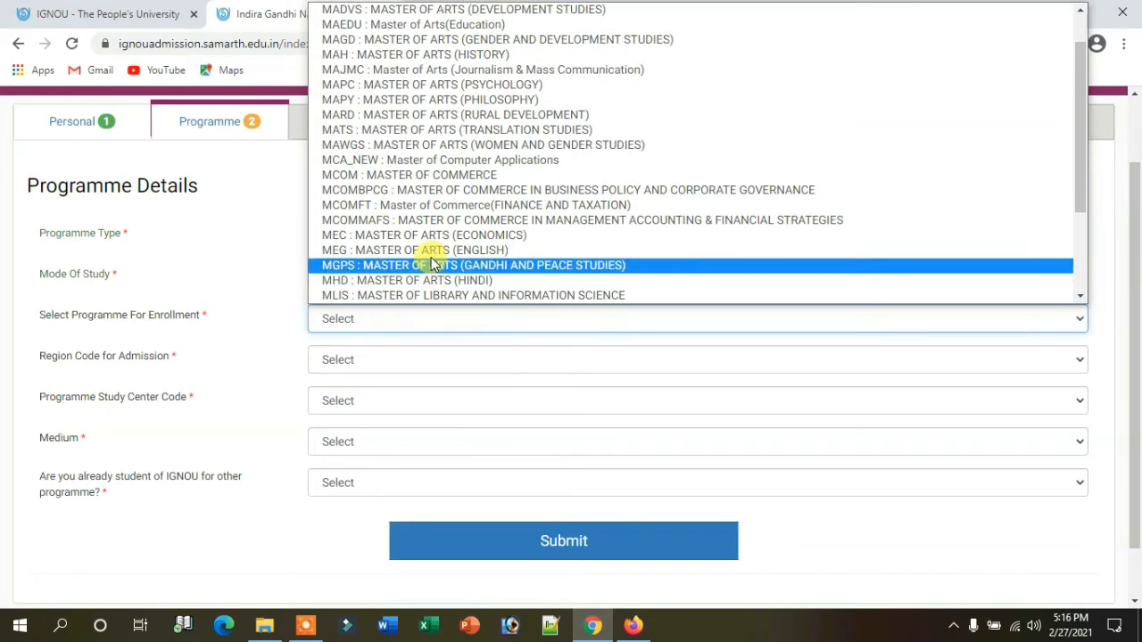
pyautogui.click(503, 56)
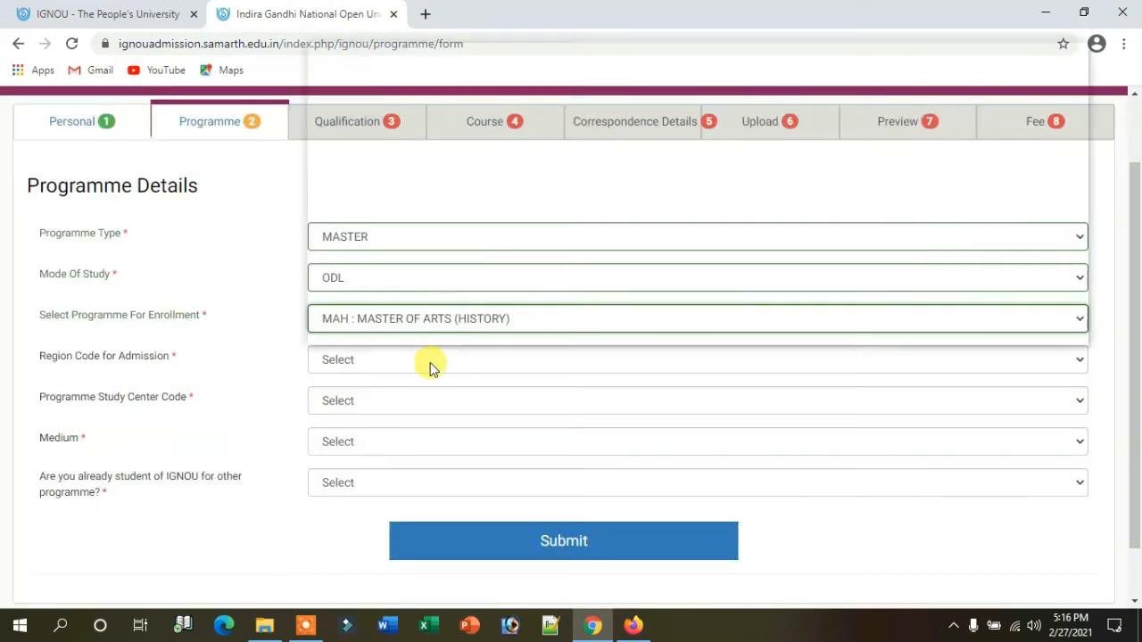
# Set the admission region to 22 KHANNA and study centre 2206 Guru Nanak Girls College.
pyautogui.click(430, 363)
pyautogui.scroll(-10, 454, 254)
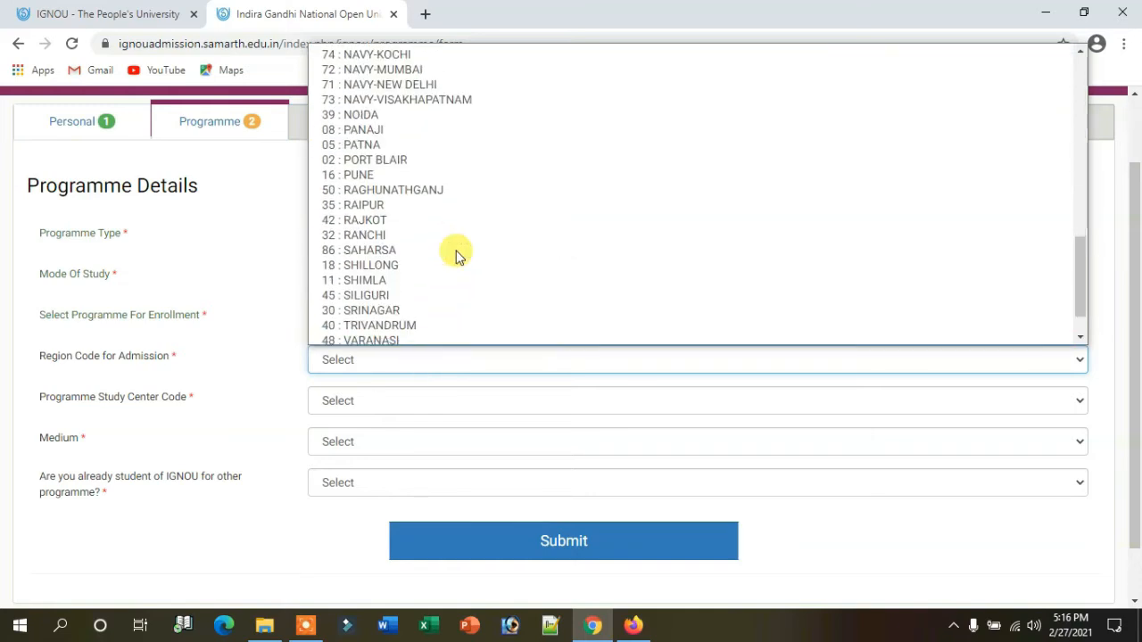
pyautogui.scroll(6, 454, 256)
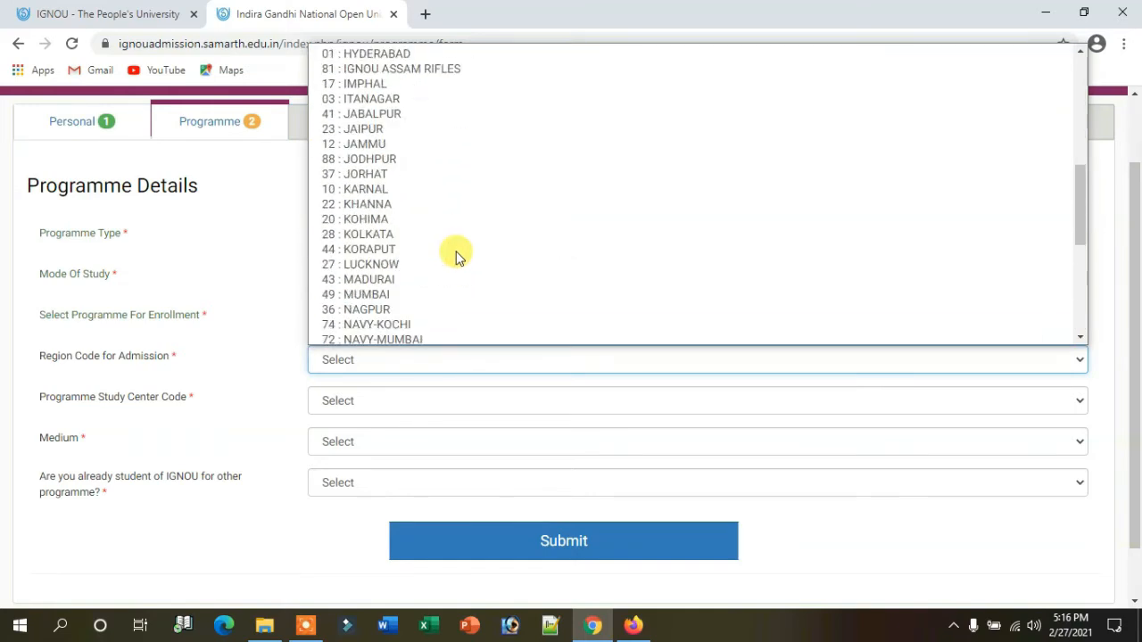
pyautogui.click(389, 220)
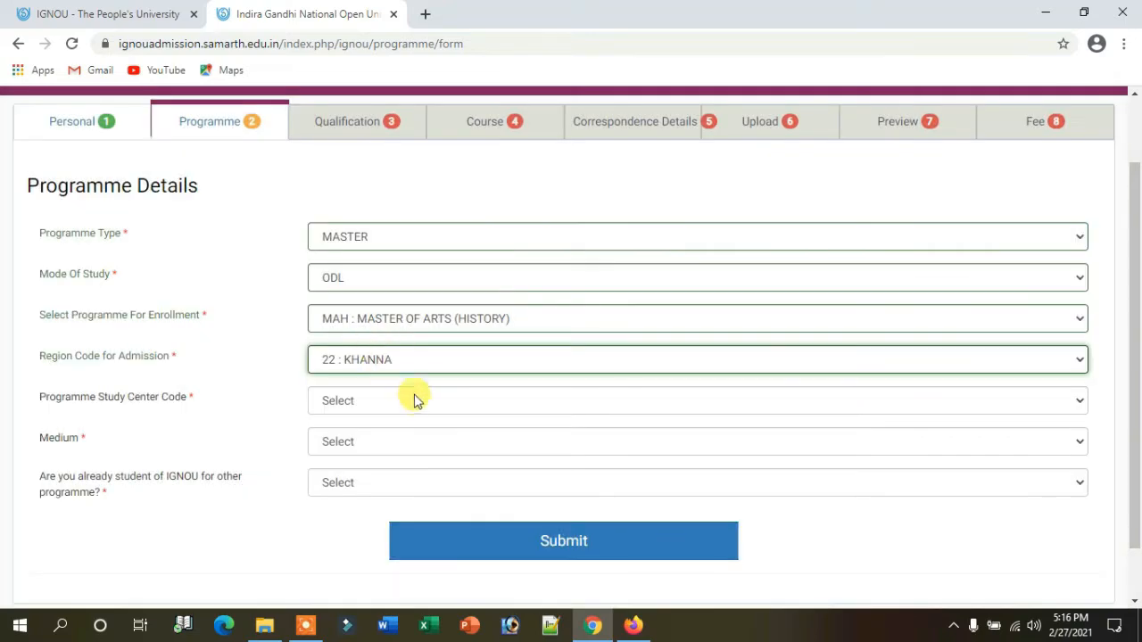
pyautogui.click(417, 400)
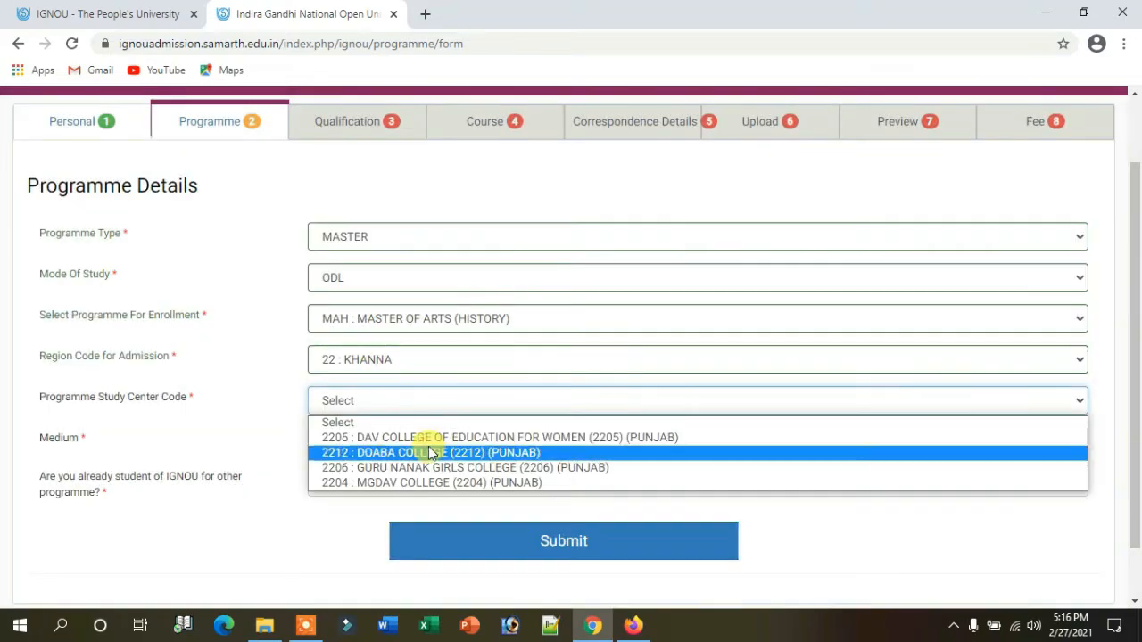
pyautogui.click(450, 480)
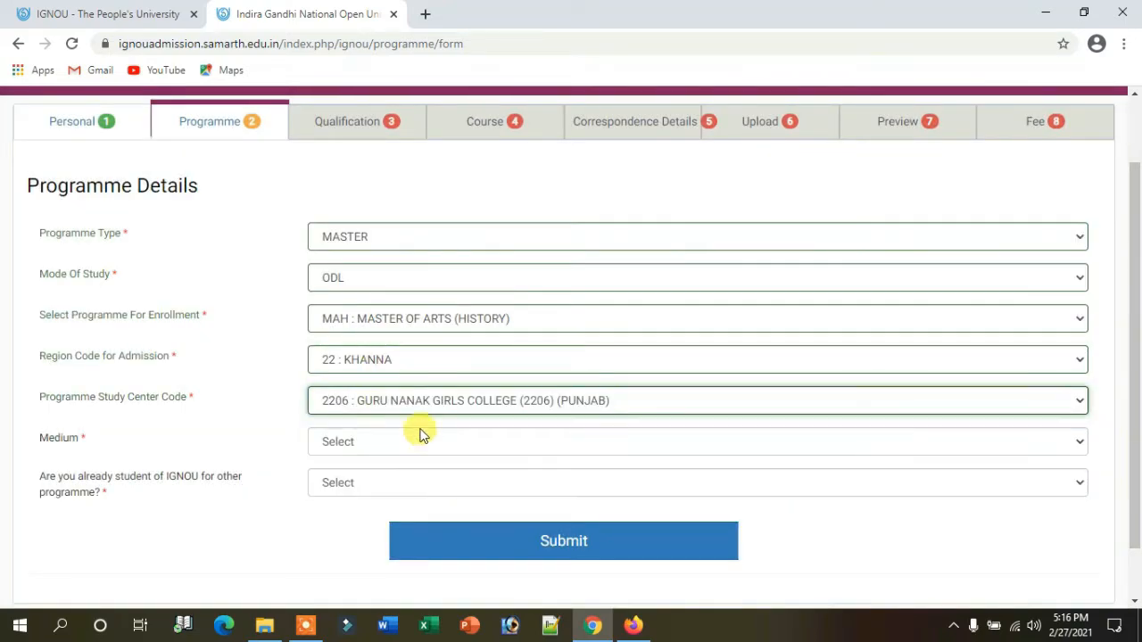
pyautogui.click(396, 365)
pyautogui.click(302, 357)
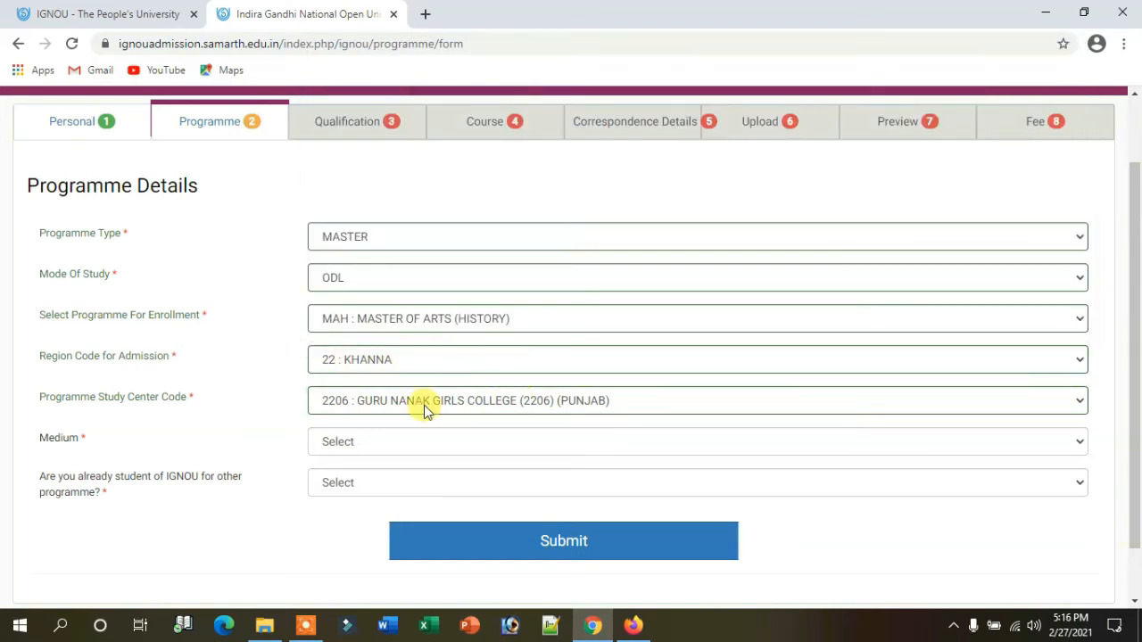
# Choose Hindi medium, answer No to existing IGNOU student, and submit the programme details.
pyautogui.scroll(-1, 618, 422)
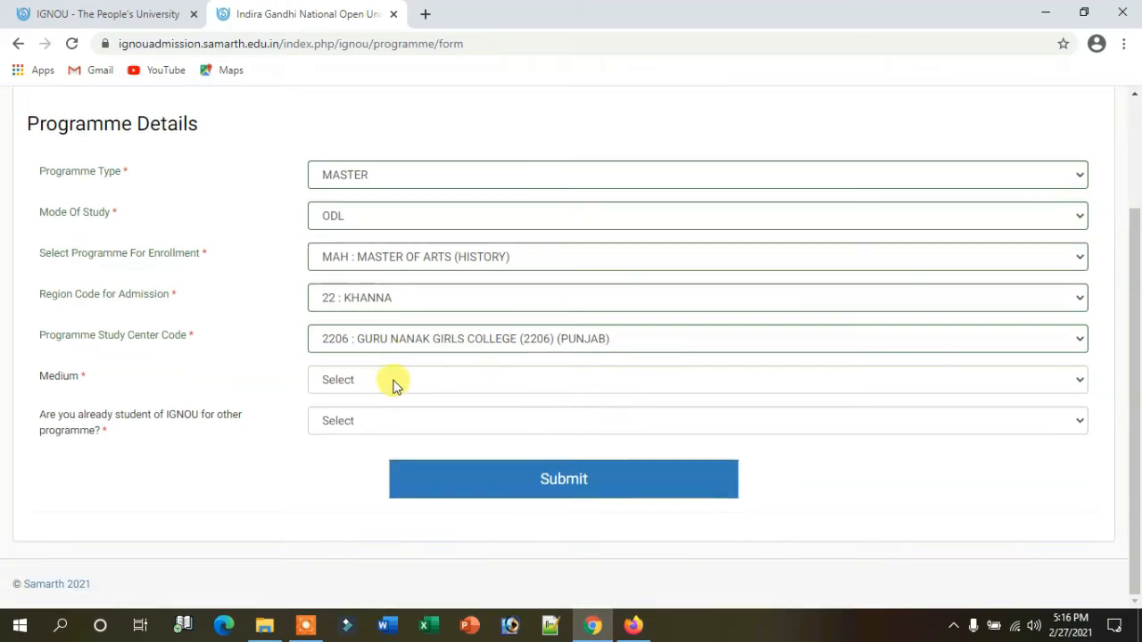
pyautogui.click(389, 382)
pyautogui.click(372, 430)
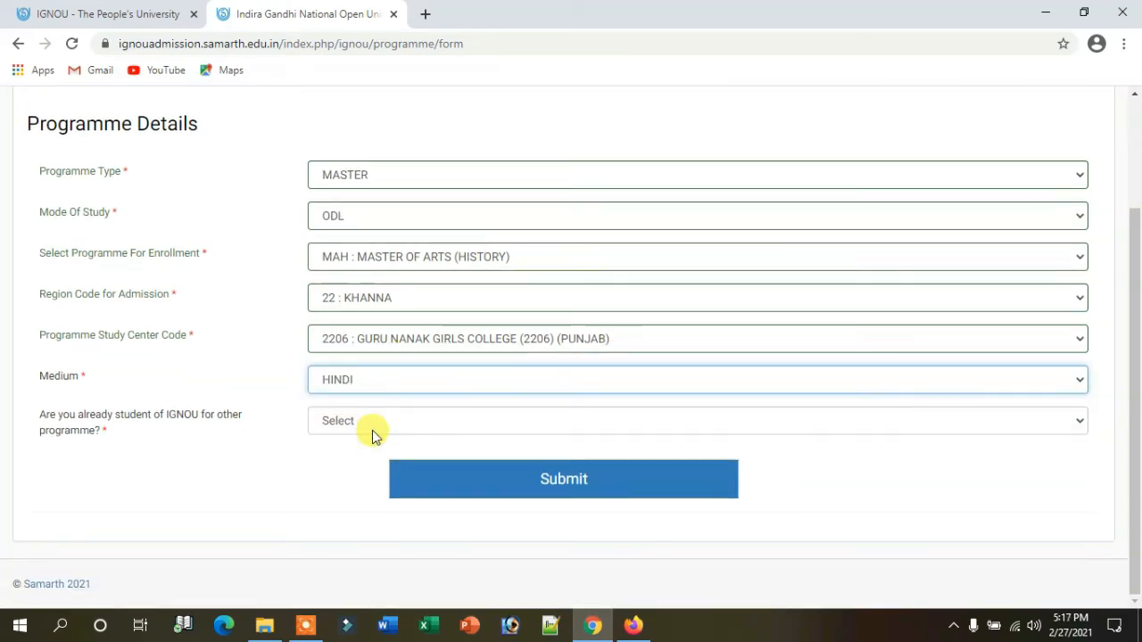
pyautogui.click(372, 423)
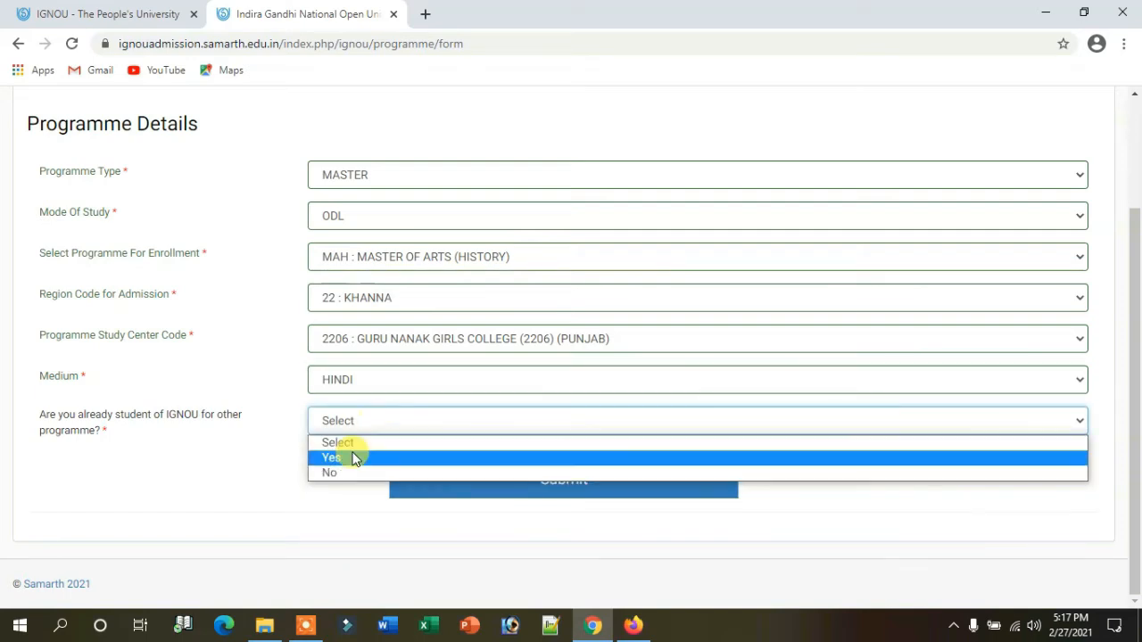
pyautogui.click(340, 496)
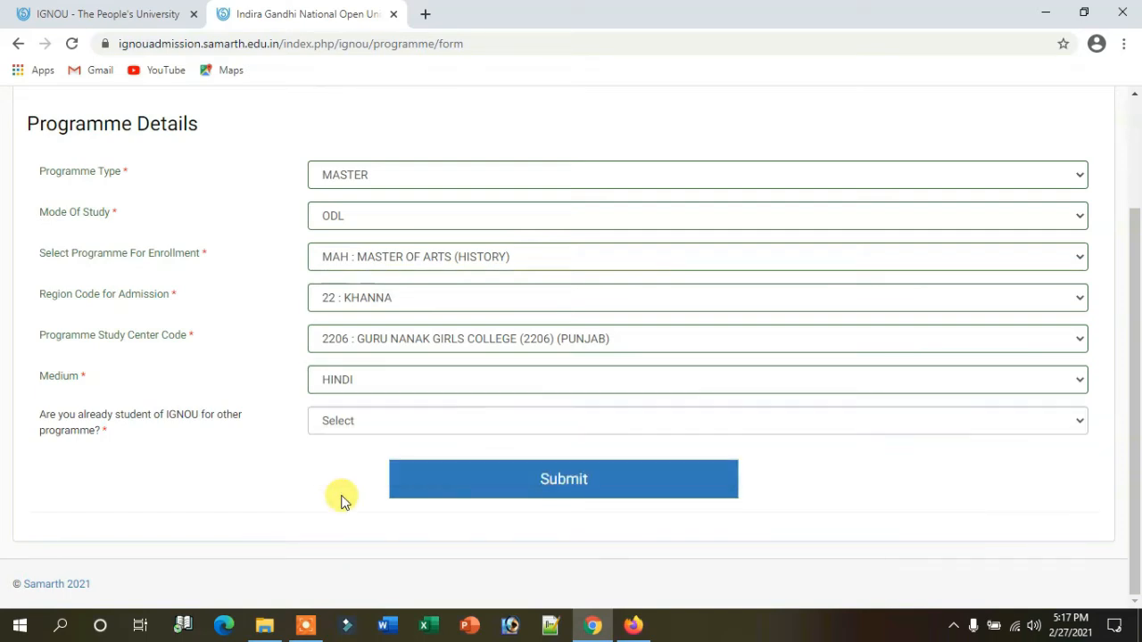
pyautogui.click(338, 419)
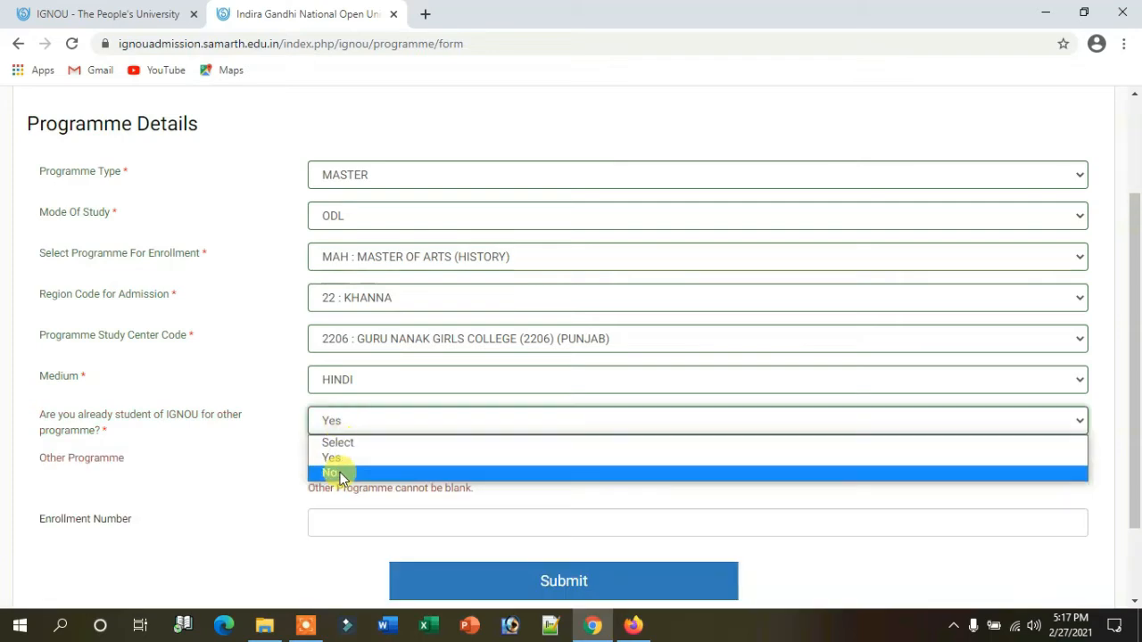
pyautogui.click(340, 473)
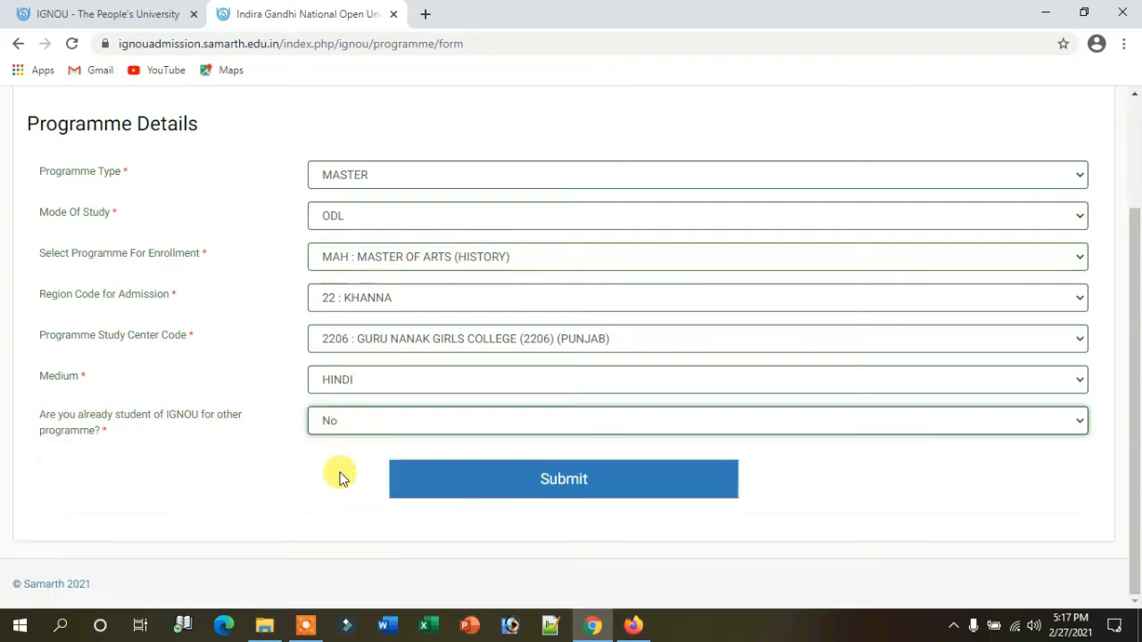
pyautogui.click(573, 496)
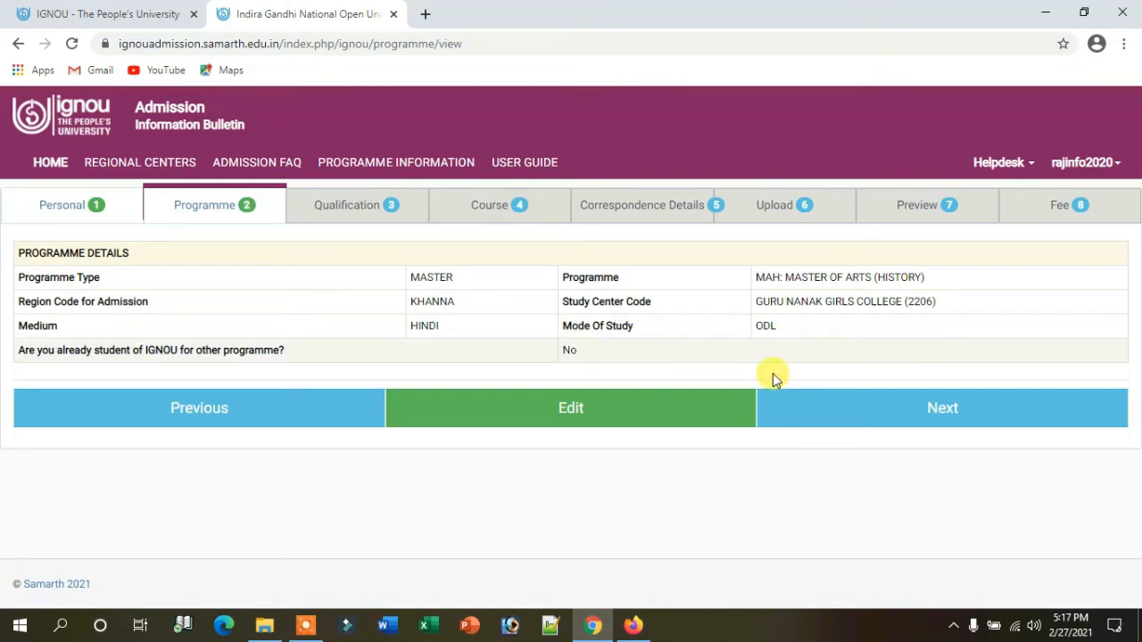
# Choose Graduation or Equivalent as the qualification with English and Hindi as main subjects.
pyautogui.click(982, 421)
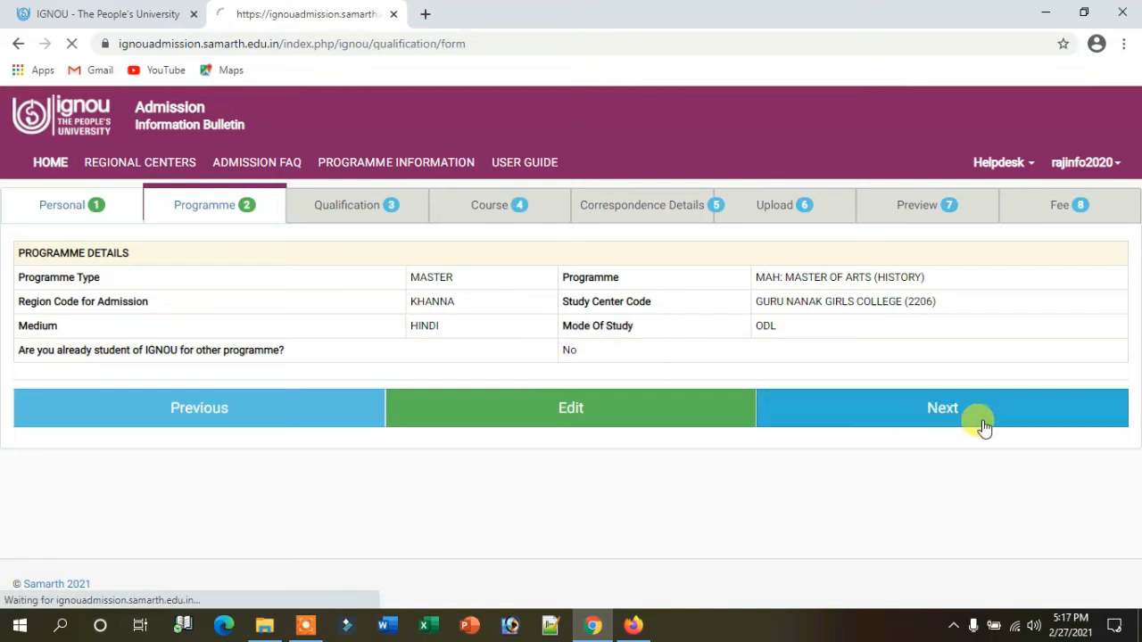
pyautogui.click(421, 297)
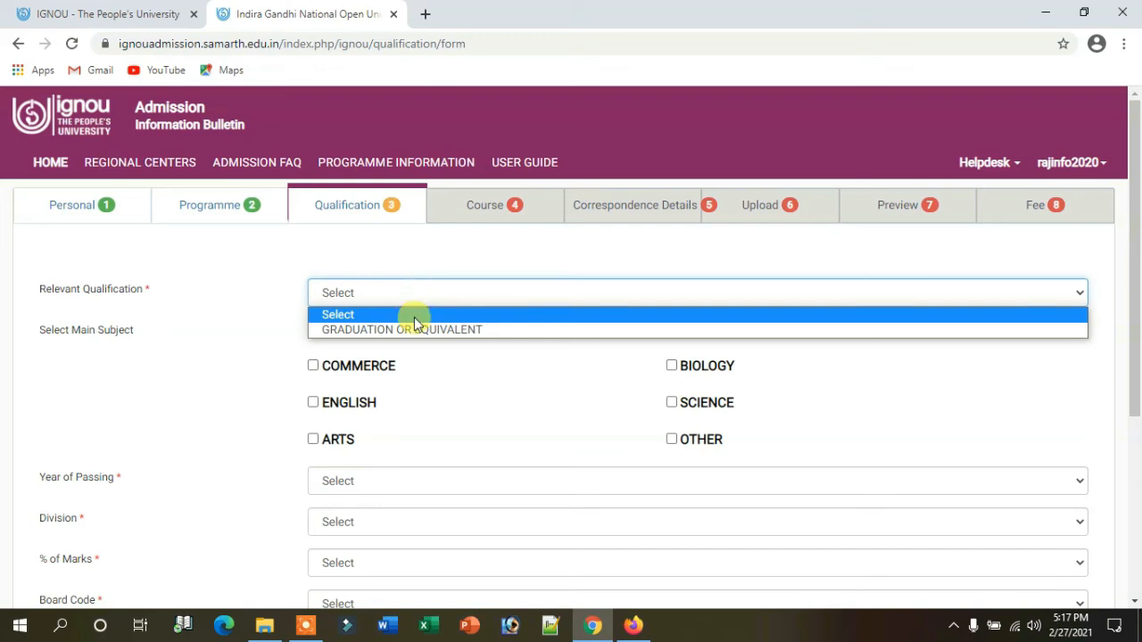
pyautogui.click(410, 329)
pyautogui.scroll(-1, 434, 333)
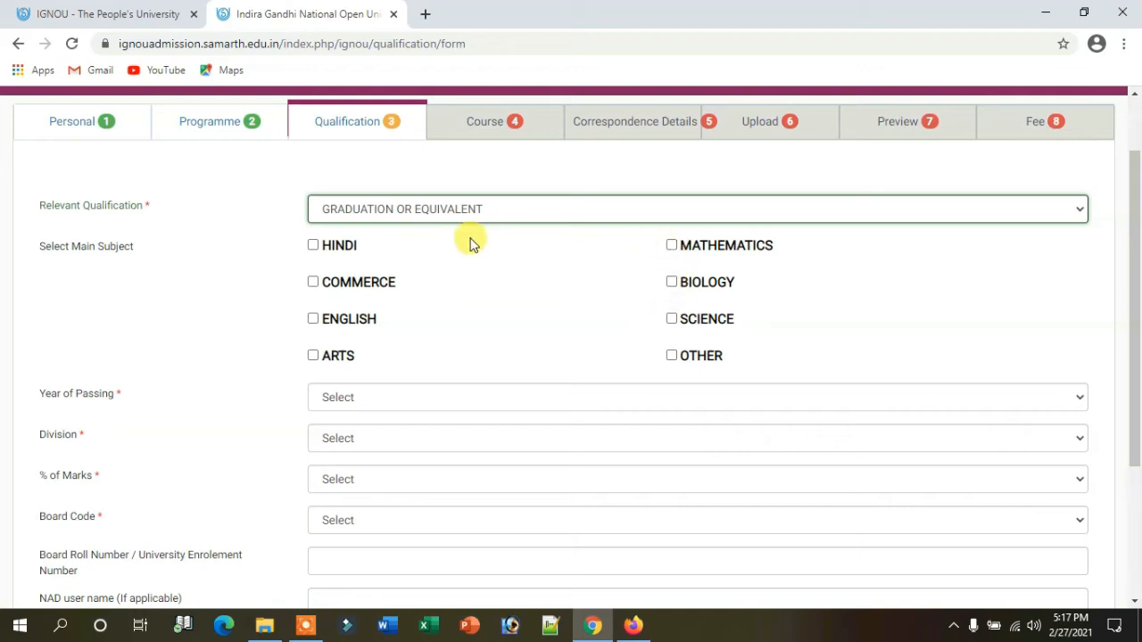
pyautogui.click(312, 324)
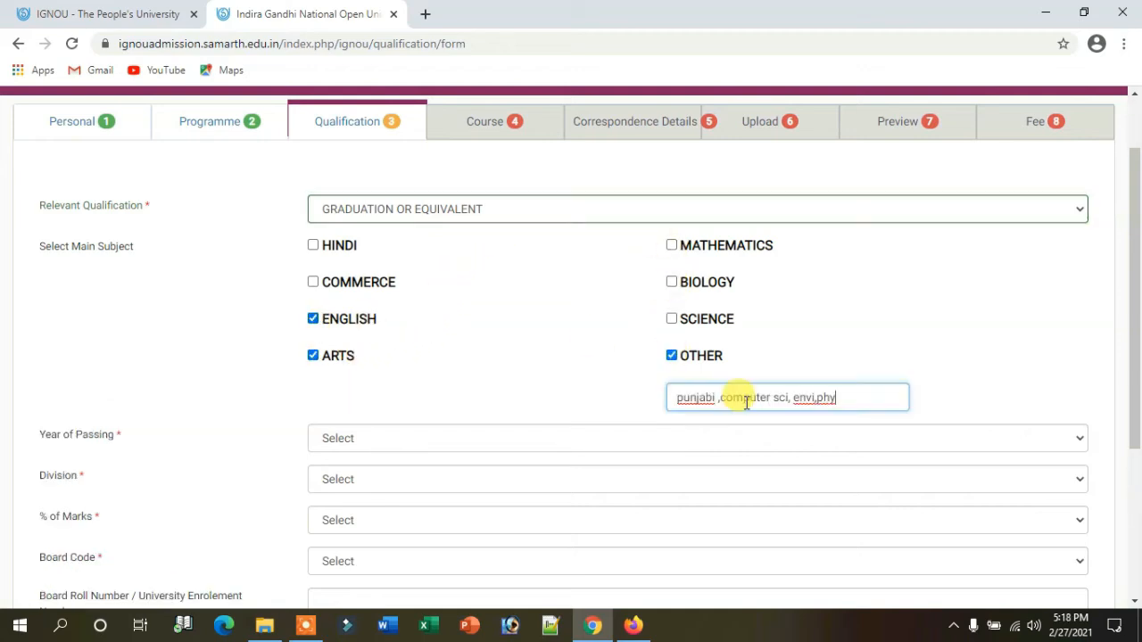
pyautogui.click(312, 245)
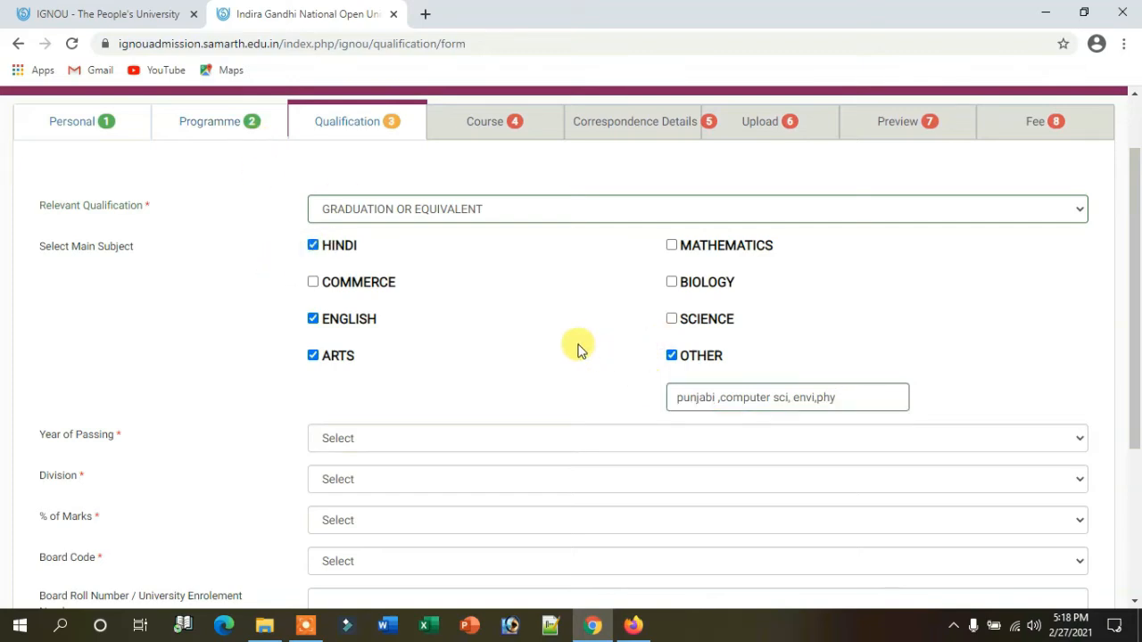
# Set year of passing 2017, First division, 72% marks, and board code 9999 (not listed).
pyautogui.scroll(-2, 535, 330)
pyautogui.click(398, 272)
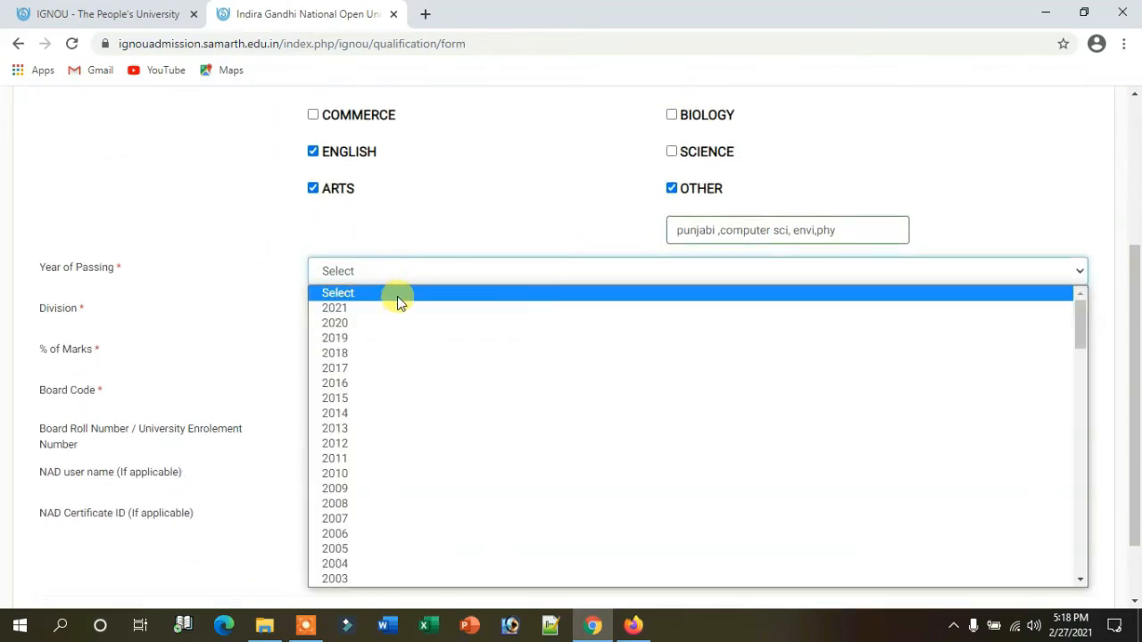
pyautogui.click(389, 366)
pyautogui.click(384, 314)
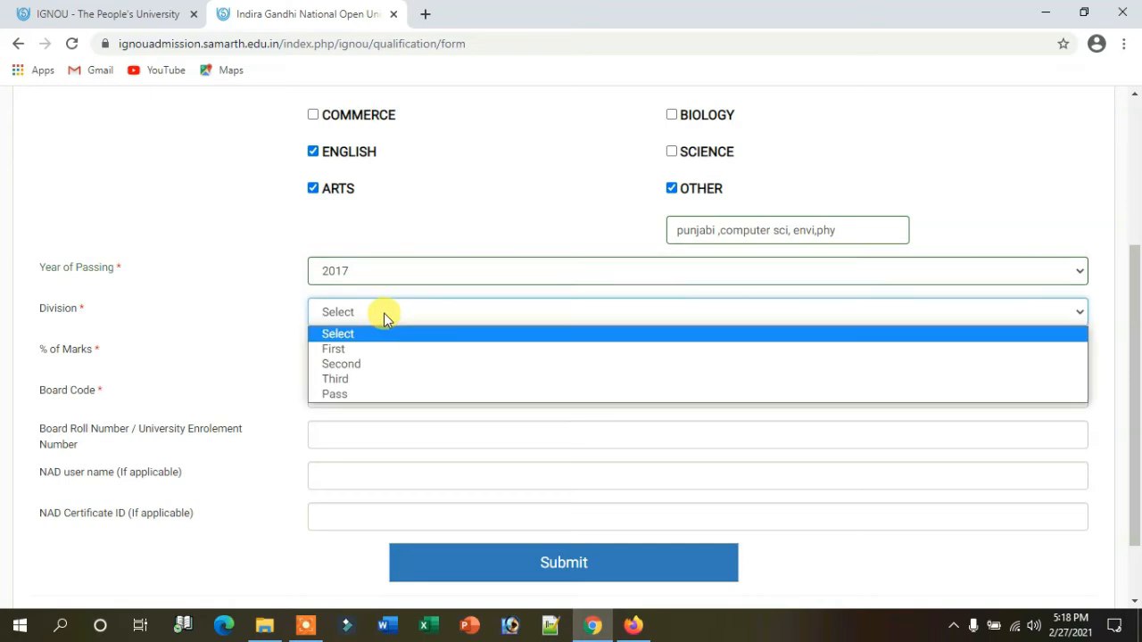
pyautogui.click(384, 348)
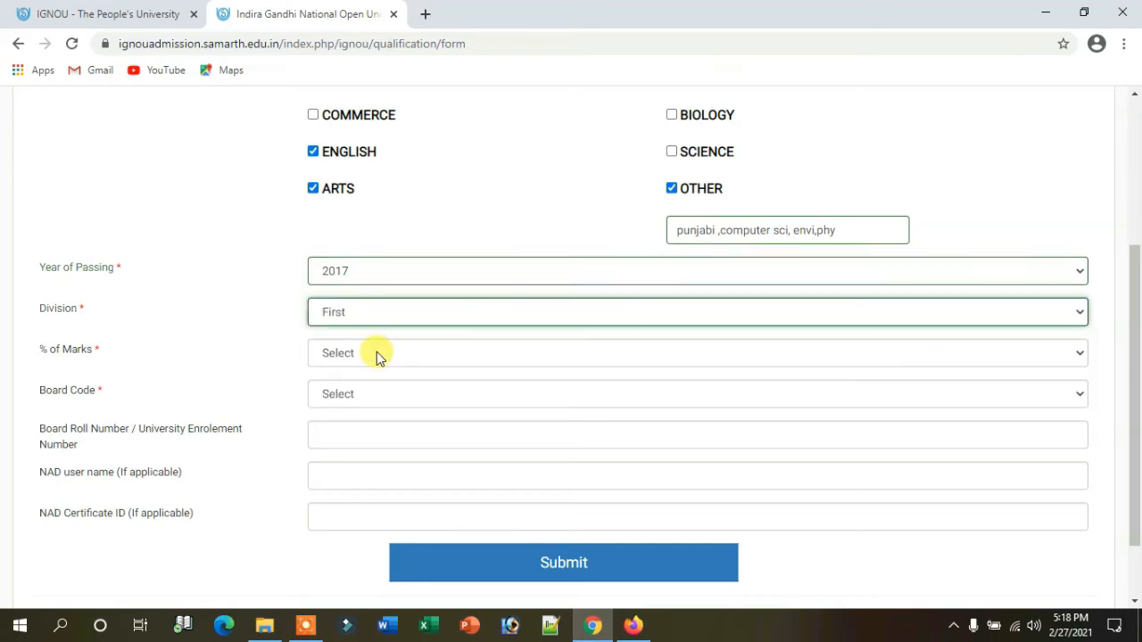
pyautogui.click(376, 352)
pyautogui.click(363, 214)
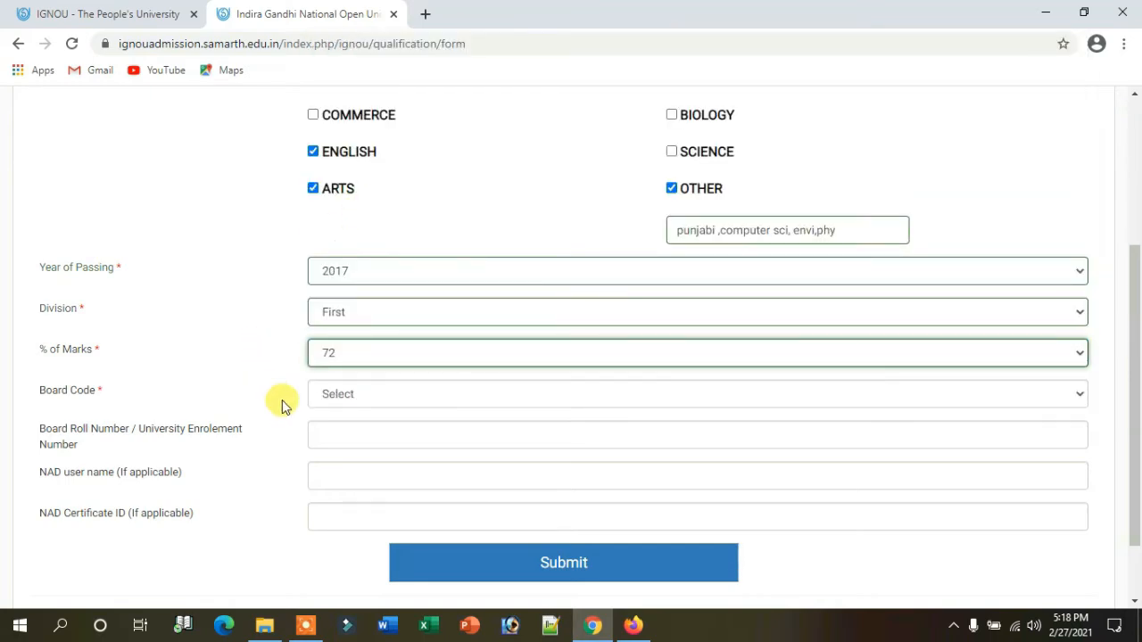
pyautogui.click(371, 397)
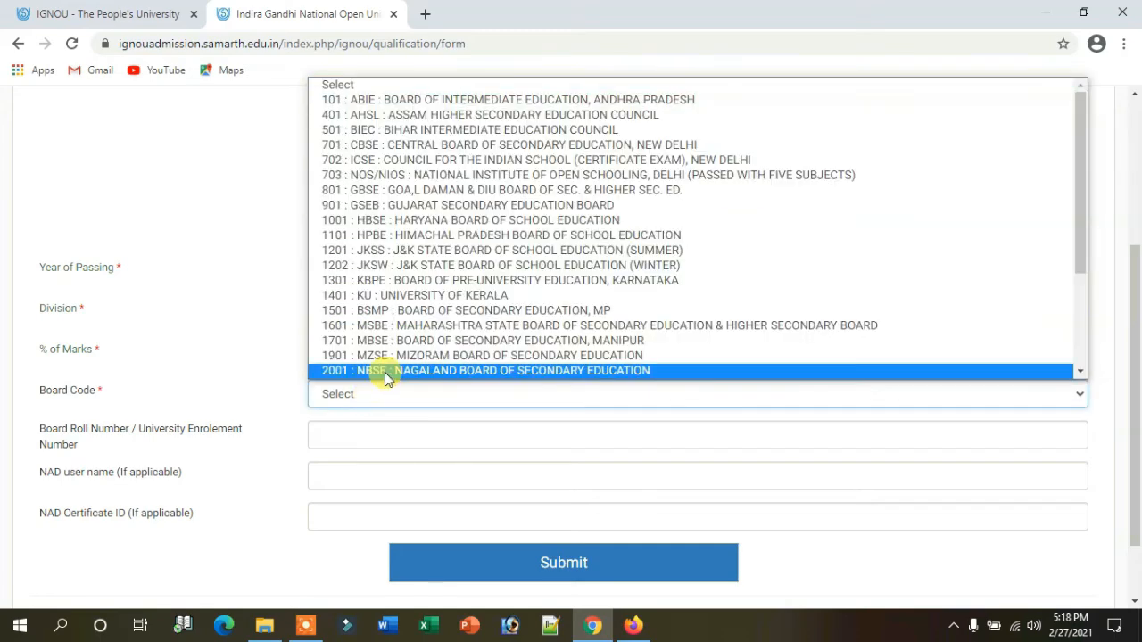
pyautogui.scroll(-3, 495, 275)
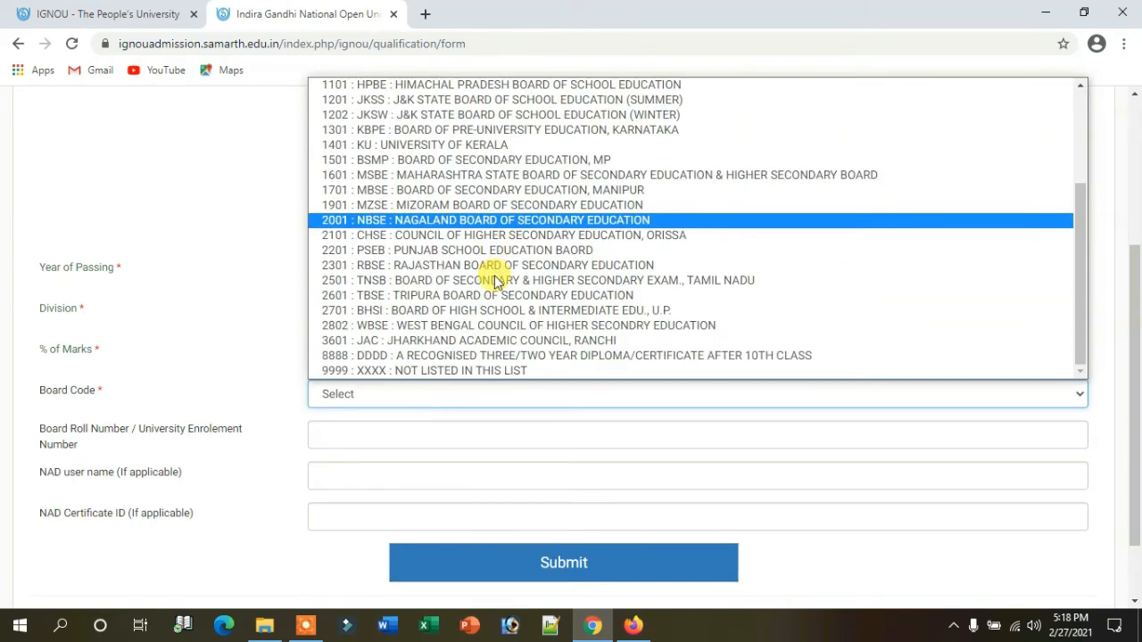
pyautogui.scroll(3, 473, 284)
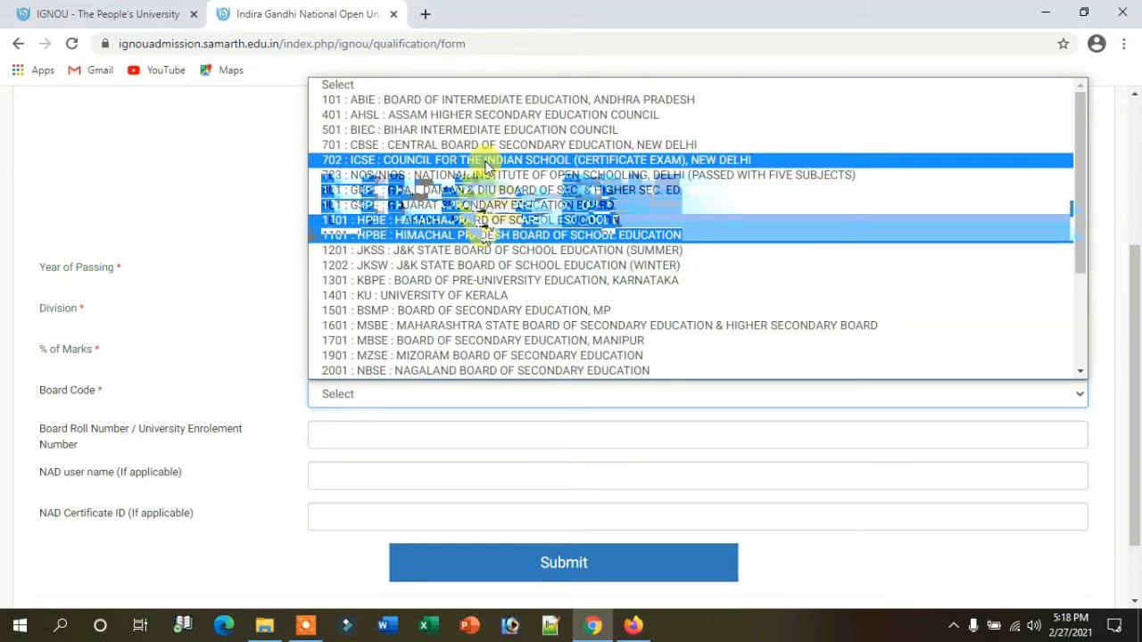
pyautogui.scroll(-3, 489, 145)
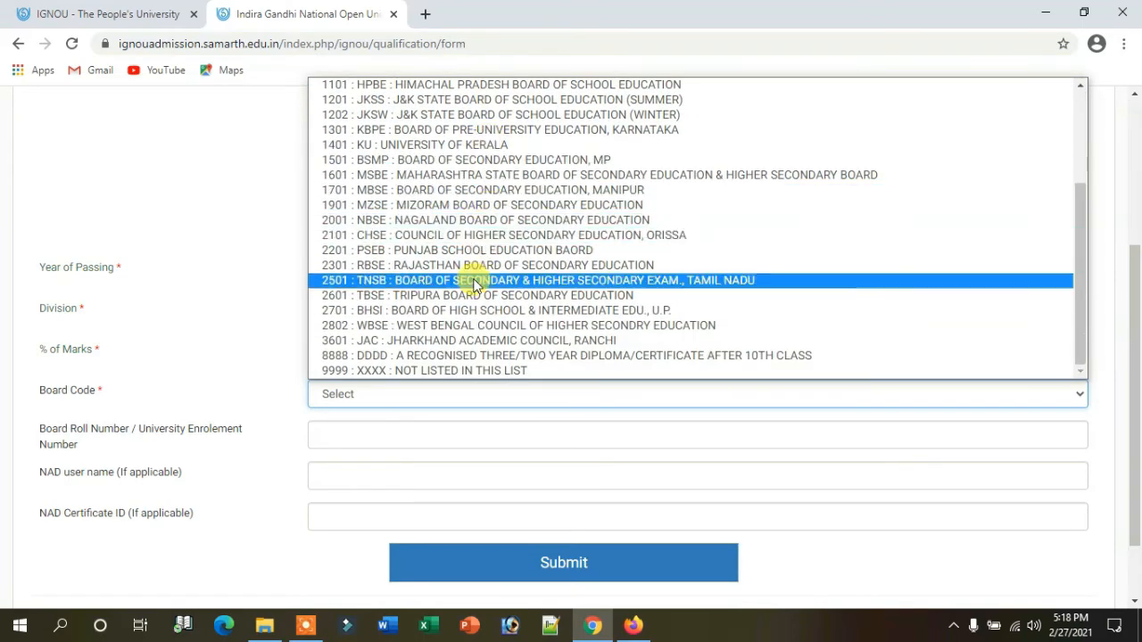
pyautogui.click(461, 370)
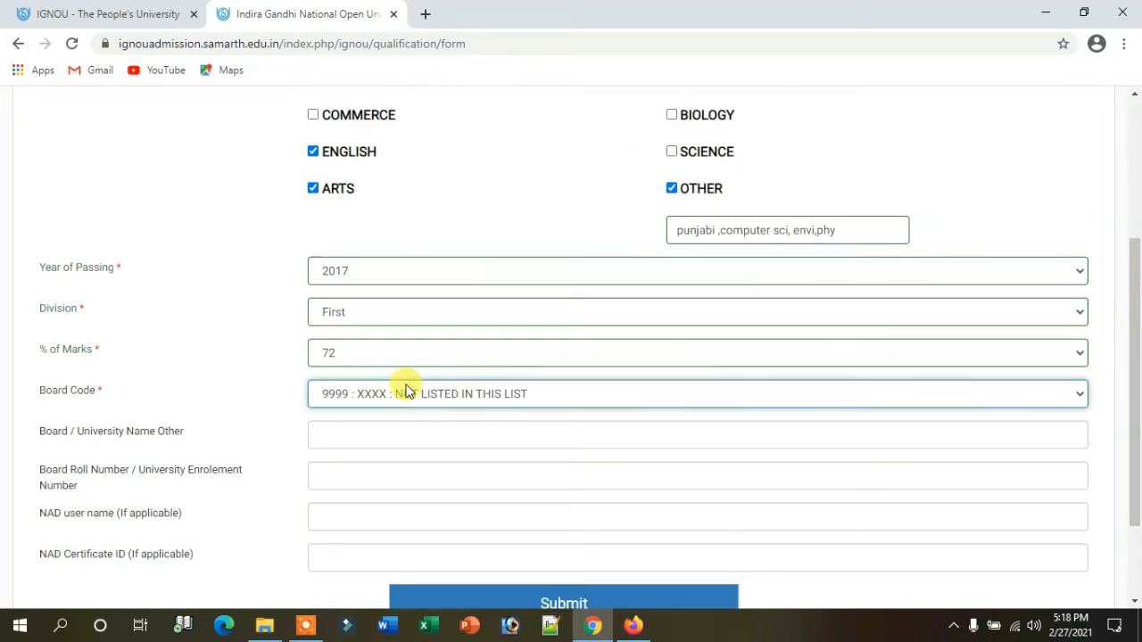
# Keep board code 9999 and enter 'punjub unversty chandighar' as the other board name.
pyautogui.click(542, 390)
pyautogui.click(439, 401)
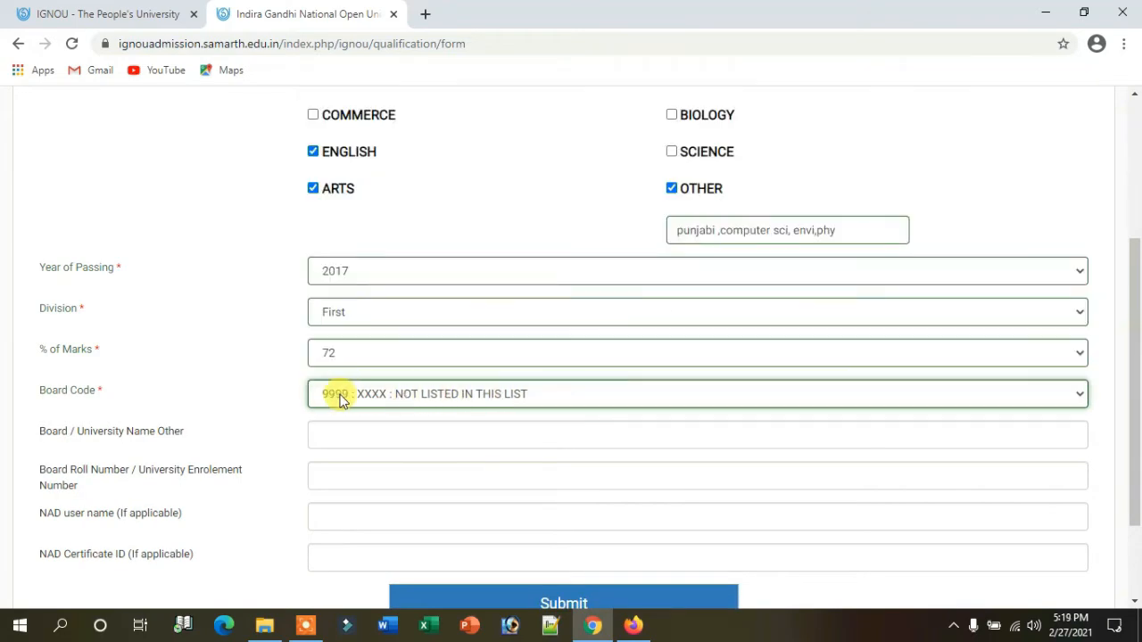
pyautogui.click(339, 439)
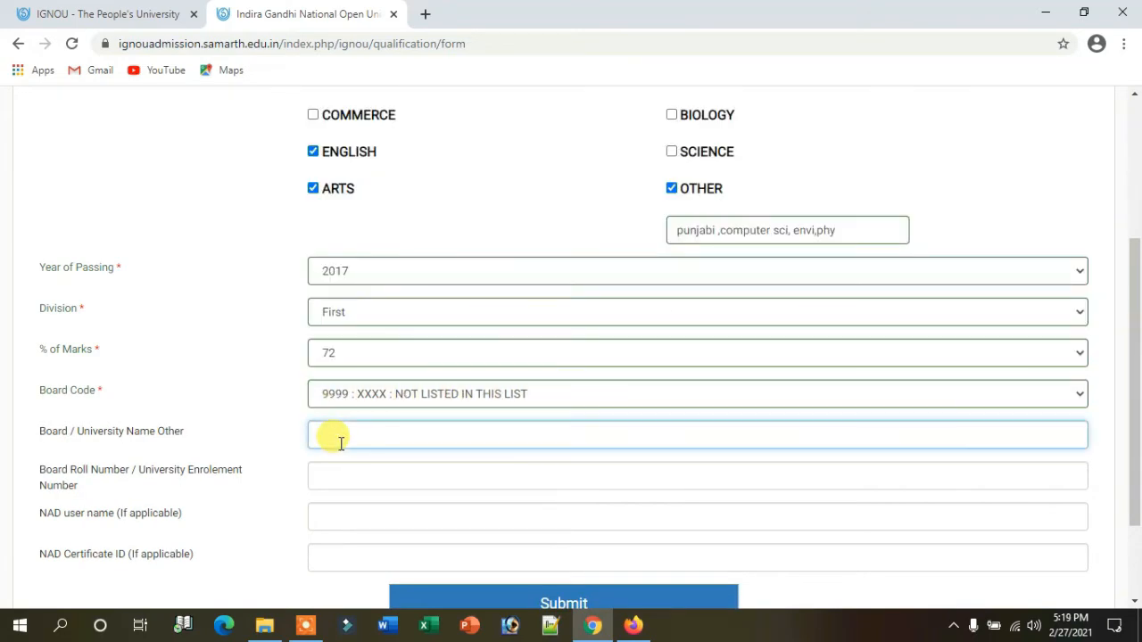
pyautogui.write('punjub')
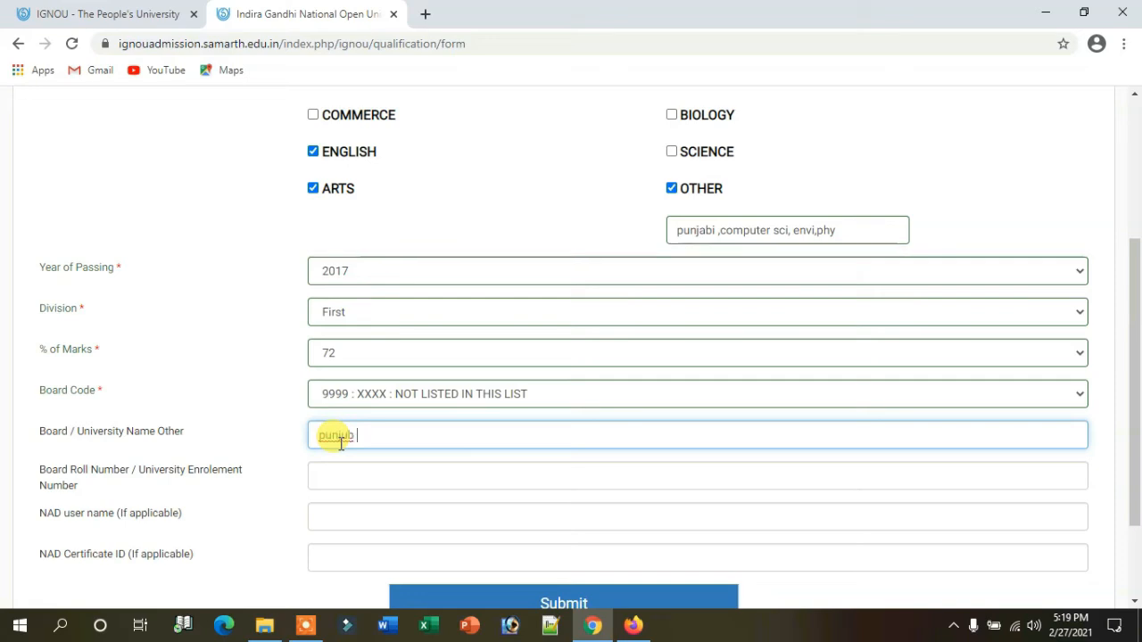
pyautogui.write(' unversty chan')
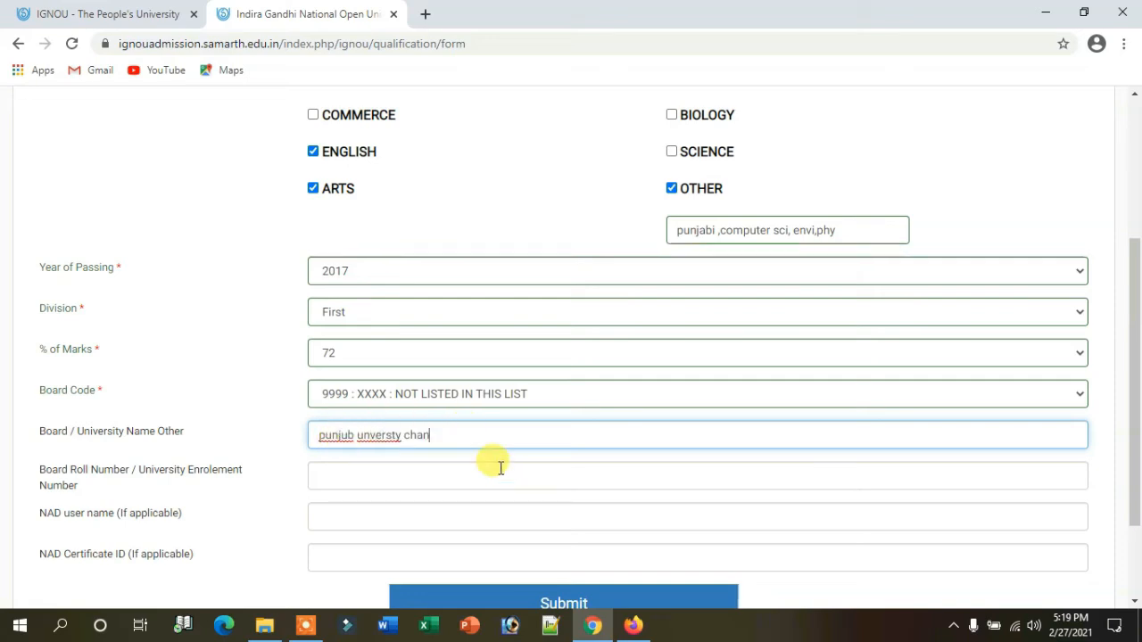
pyautogui.write('dighar')
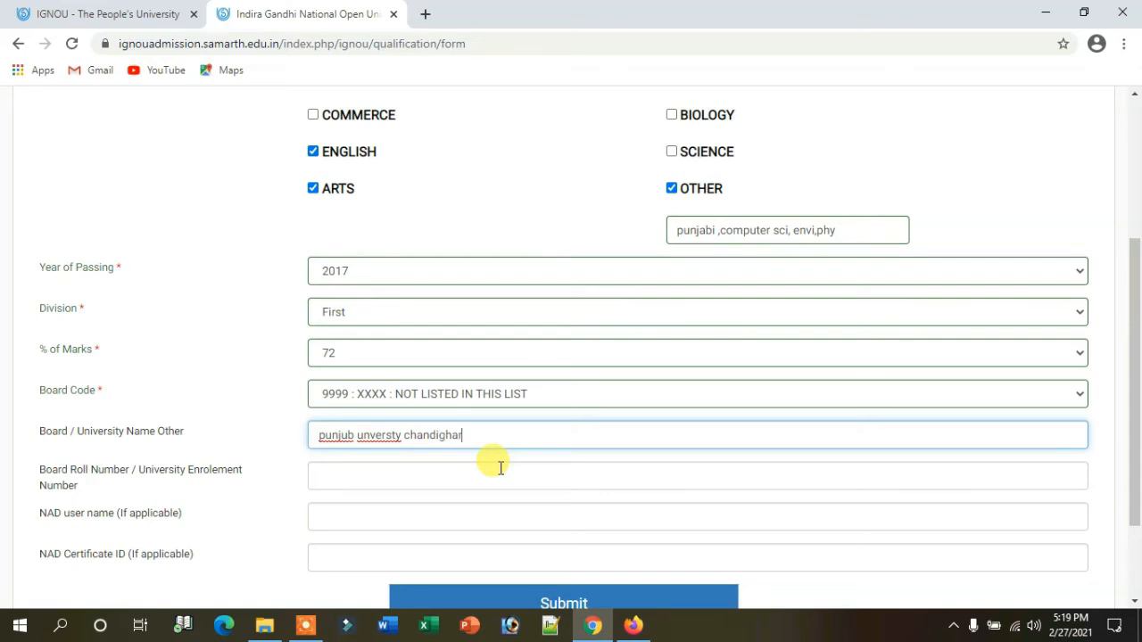
# Enter the board roll number and submit the qualification details.
pyautogui.click(417, 470)
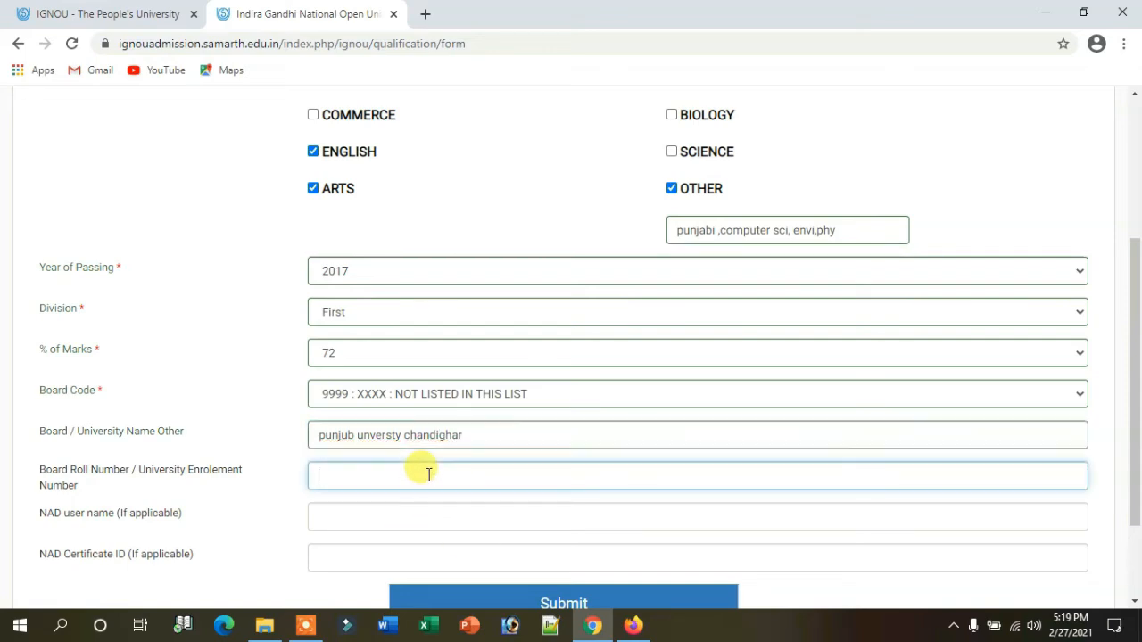
pyautogui.scroll(-1, 455, 459)
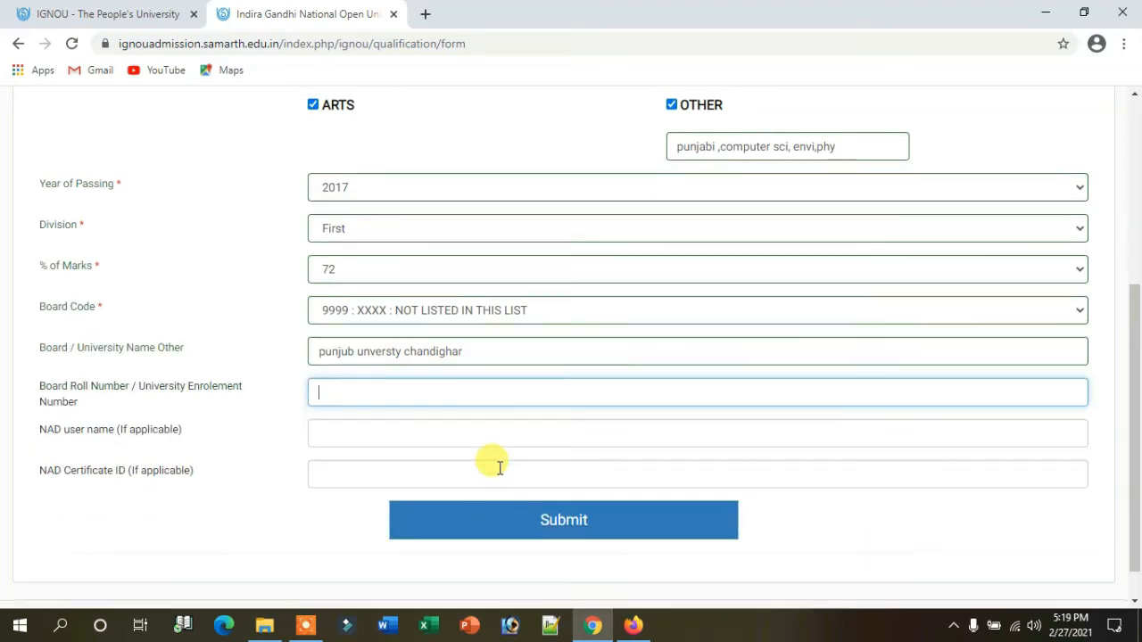
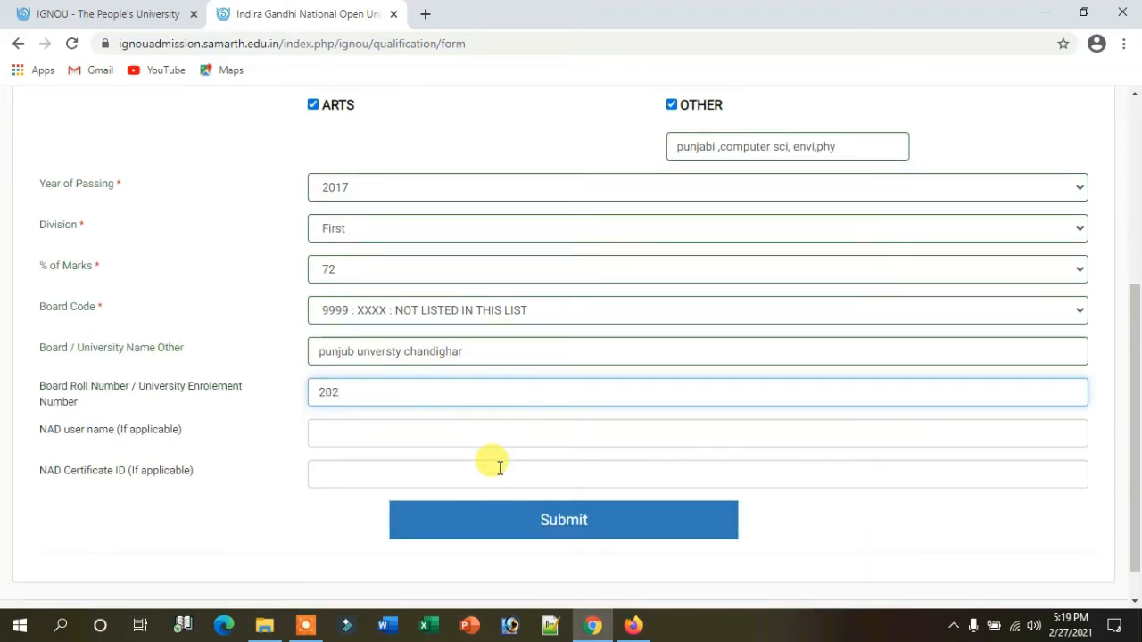
pyautogui.press('BackSpace')
pyautogui.press('BackSpace')
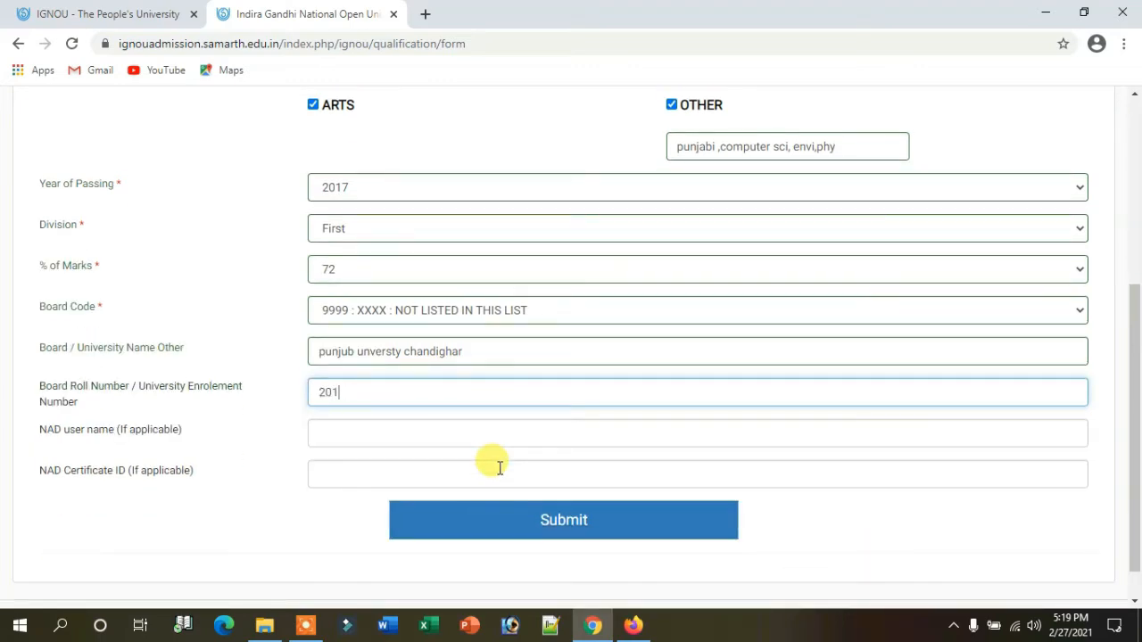
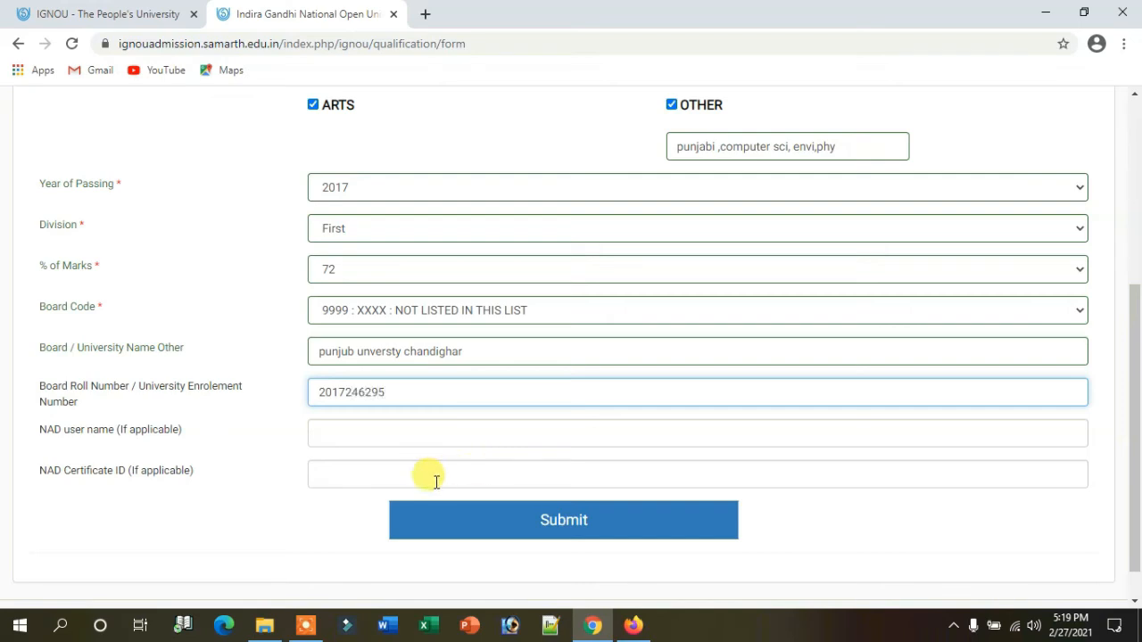
pyautogui.click(576, 522)
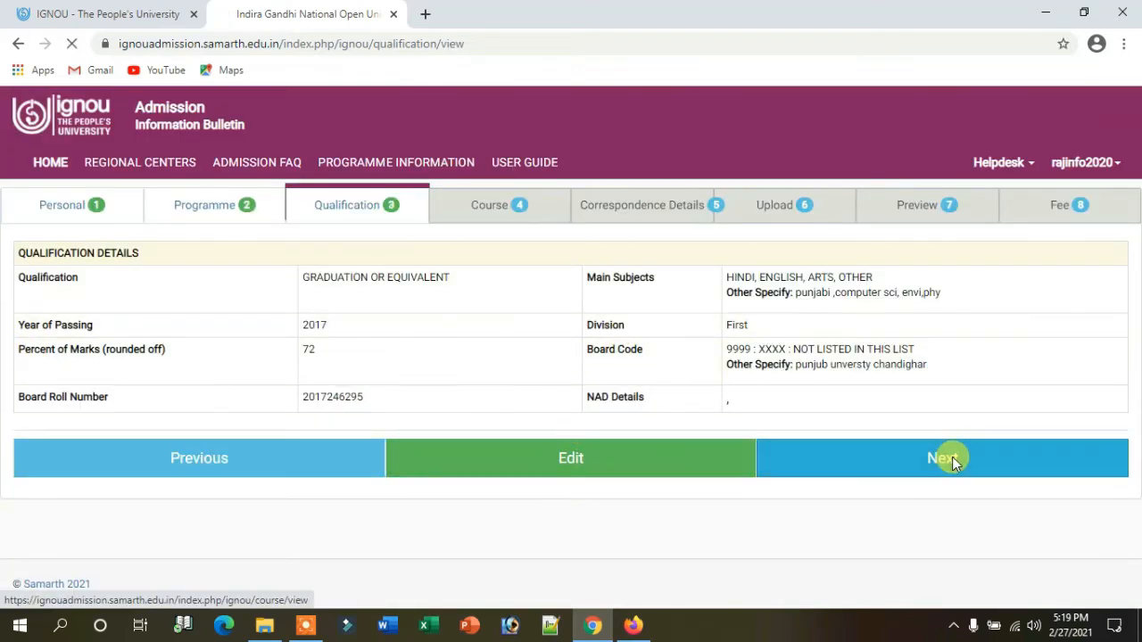
pyautogui.scroll(-2, 636, 365)
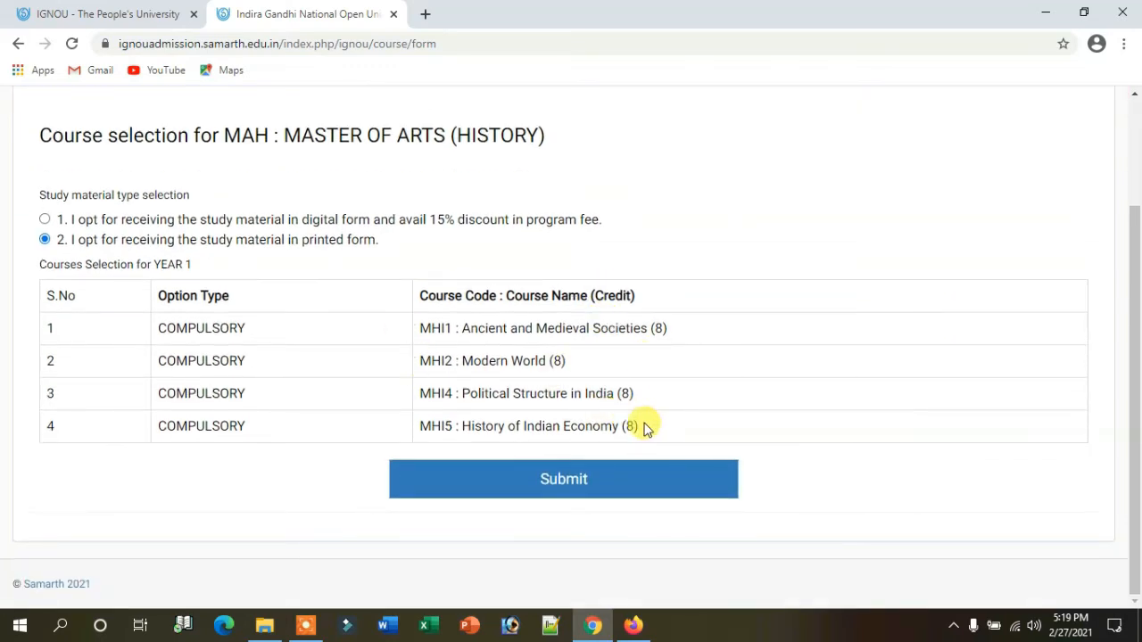
# Review the four compulsory MAH courses, keep printed study material, and submit the selection.
pyautogui.moveTo(643, 426); pyautogui.dragTo(11, 290)
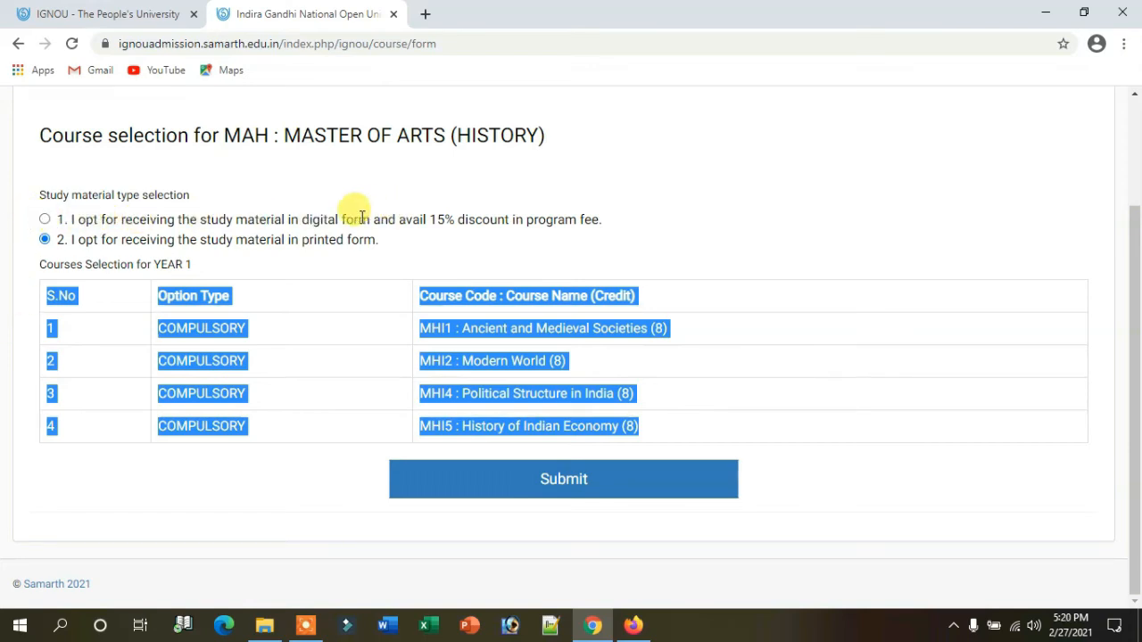
pyautogui.moveTo(77, 218); pyautogui.dragTo(594, 209)
pyautogui.moveTo(434, 222); pyautogui.dragTo(512, 221)
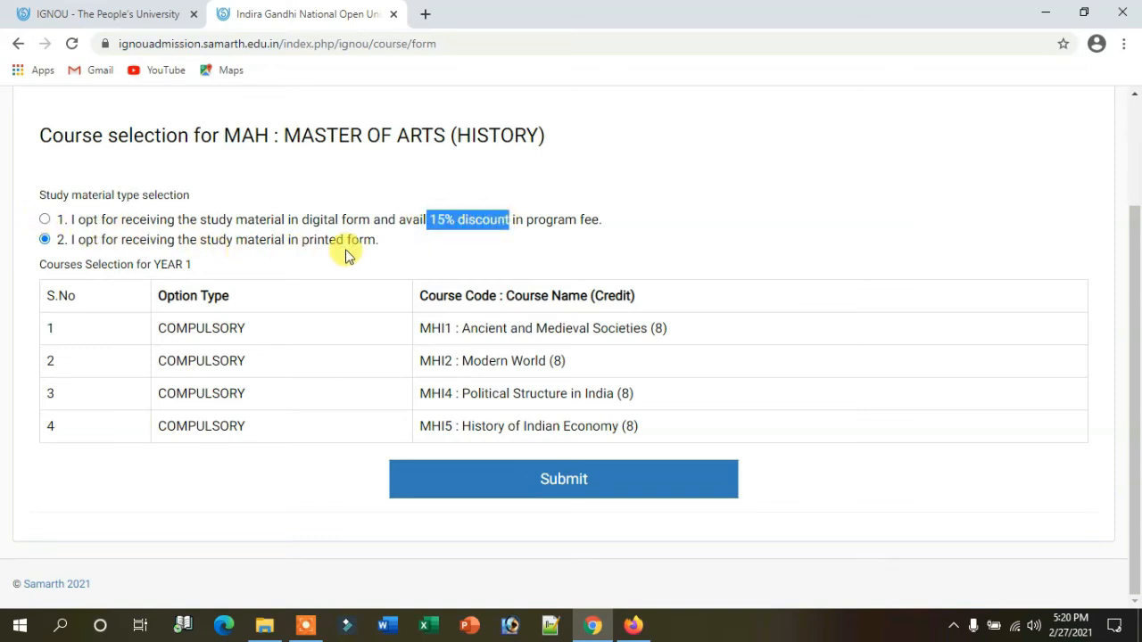
pyautogui.moveTo(394, 241); pyautogui.dragTo(44, 239)
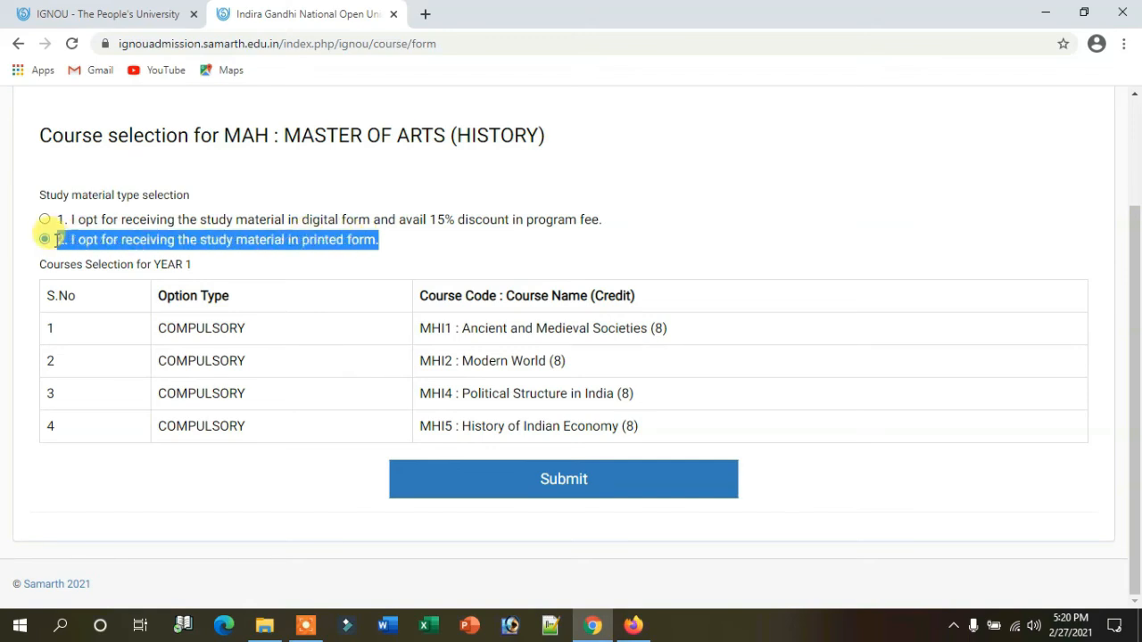
pyautogui.click(550, 480)
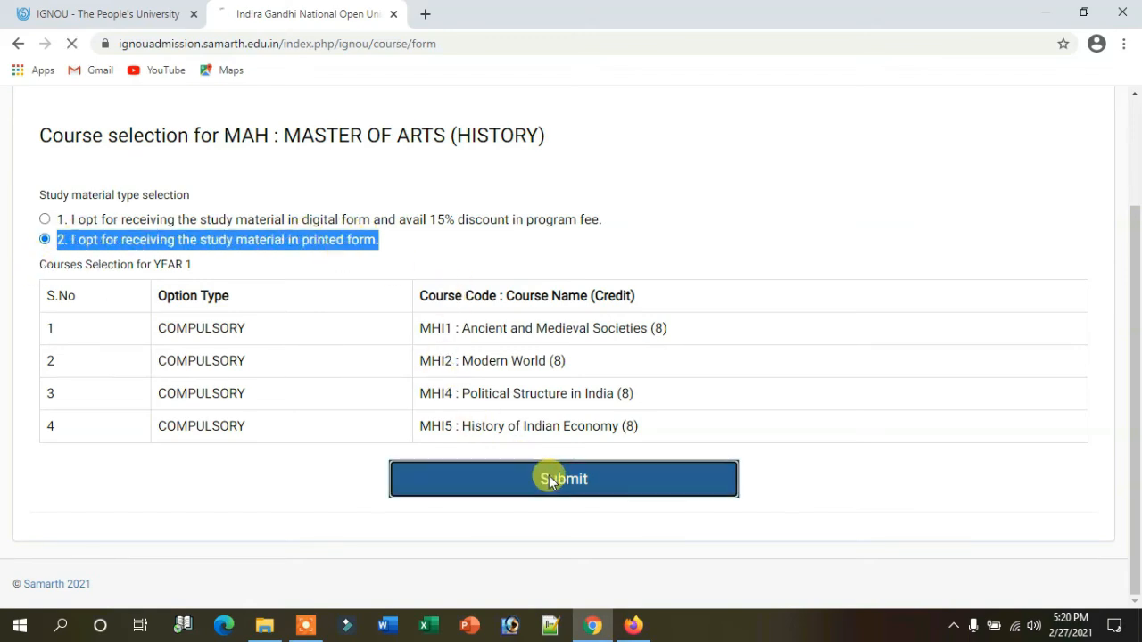
# Fill in the first line of the correspondence address and submit it.
pyautogui.scroll(-1, 576, 362)
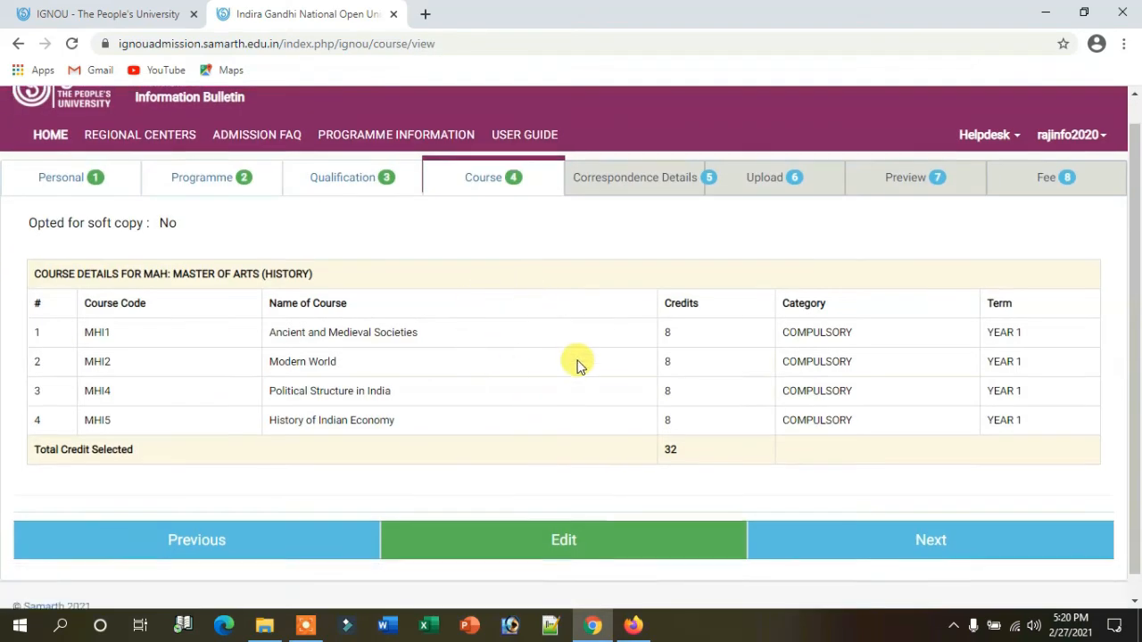
pyautogui.click(883, 530)
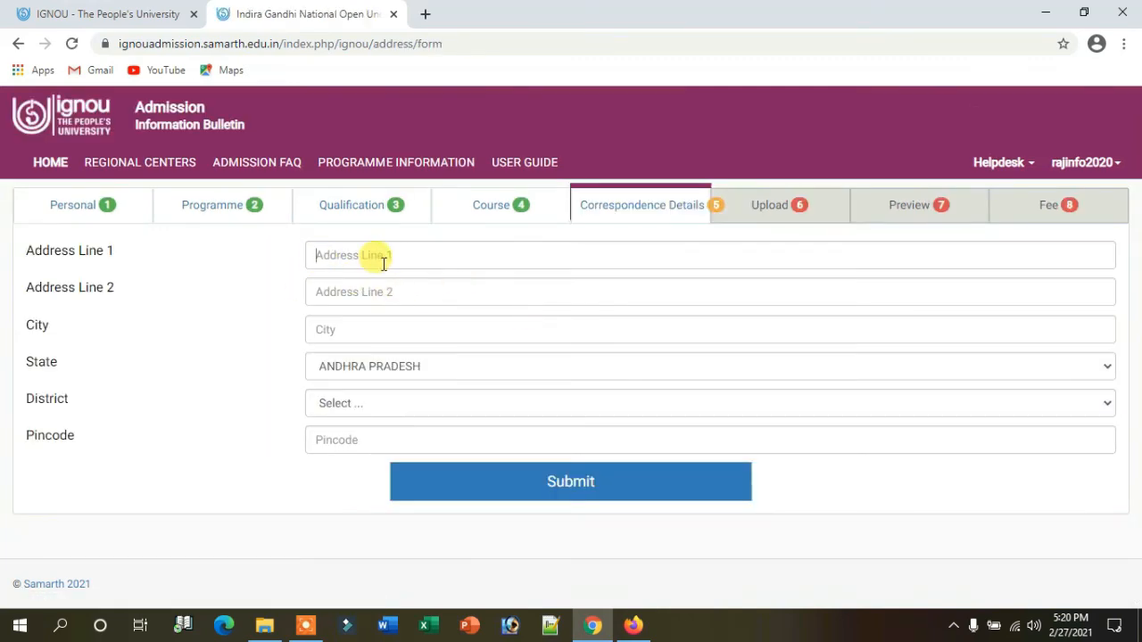
pyautogui.click(383, 256)
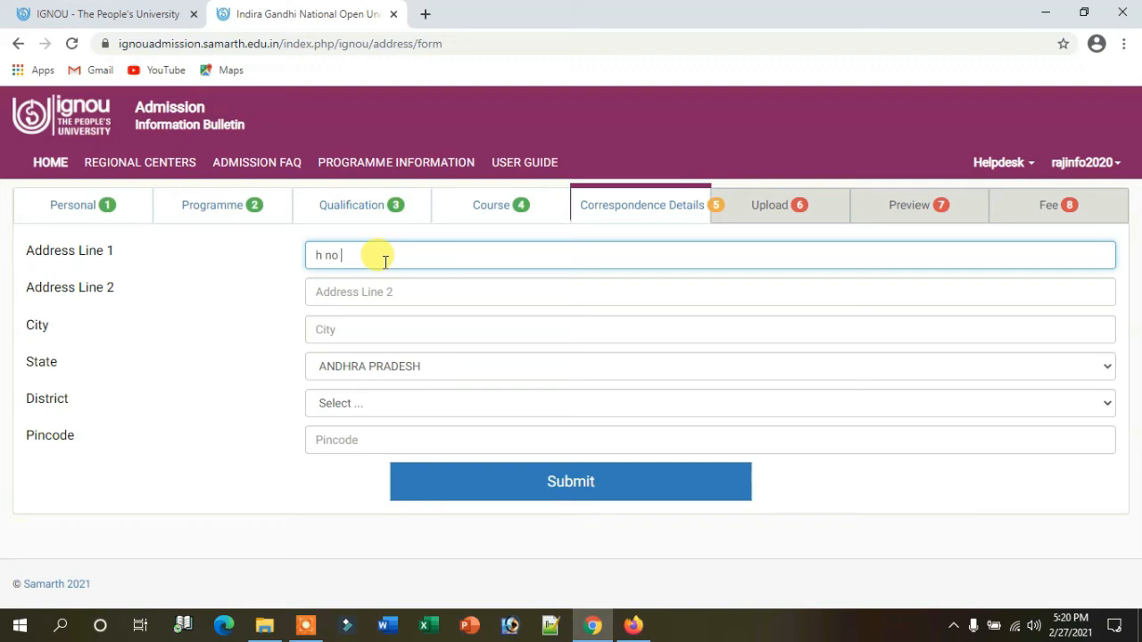
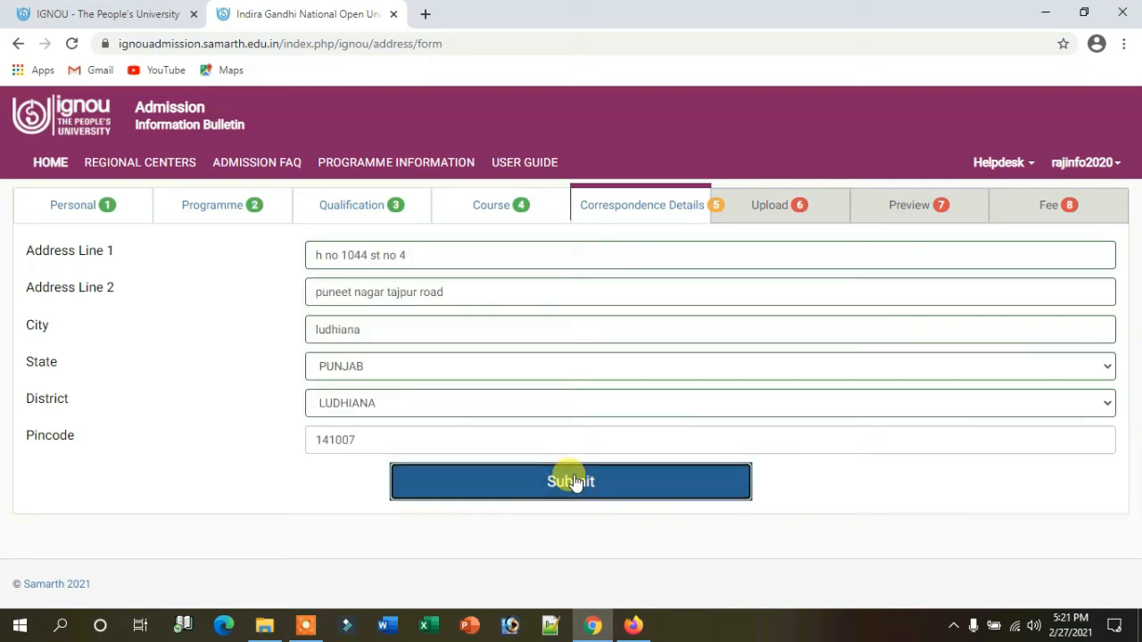
pyautogui.click(568, 482)
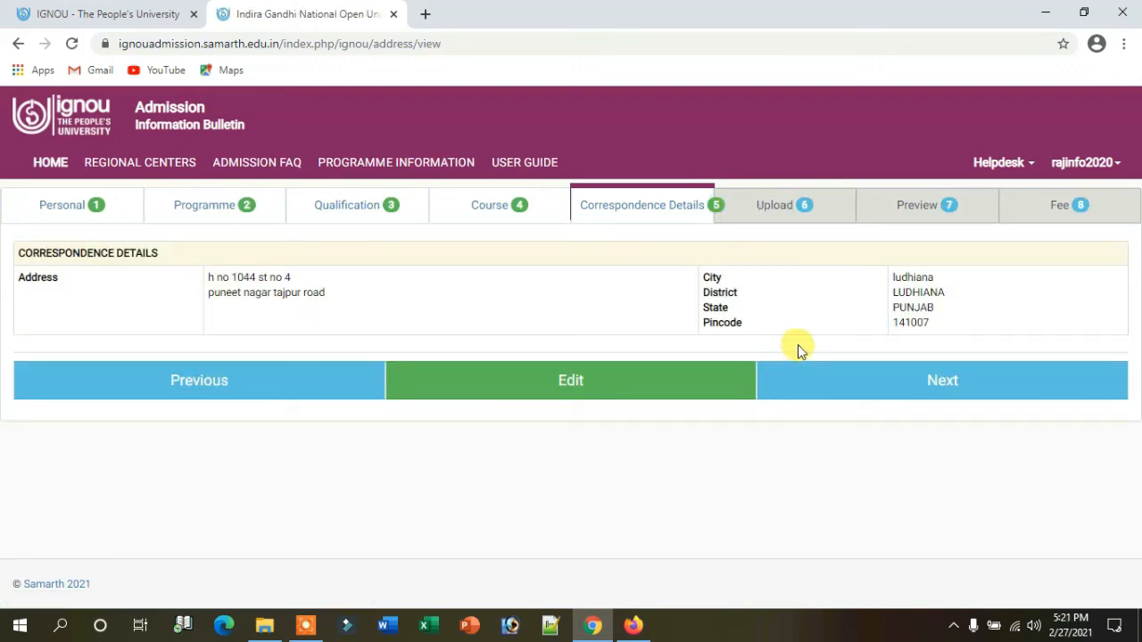
# Upload the image file 'my' as the applicant photo.
pyautogui.click(946, 382)
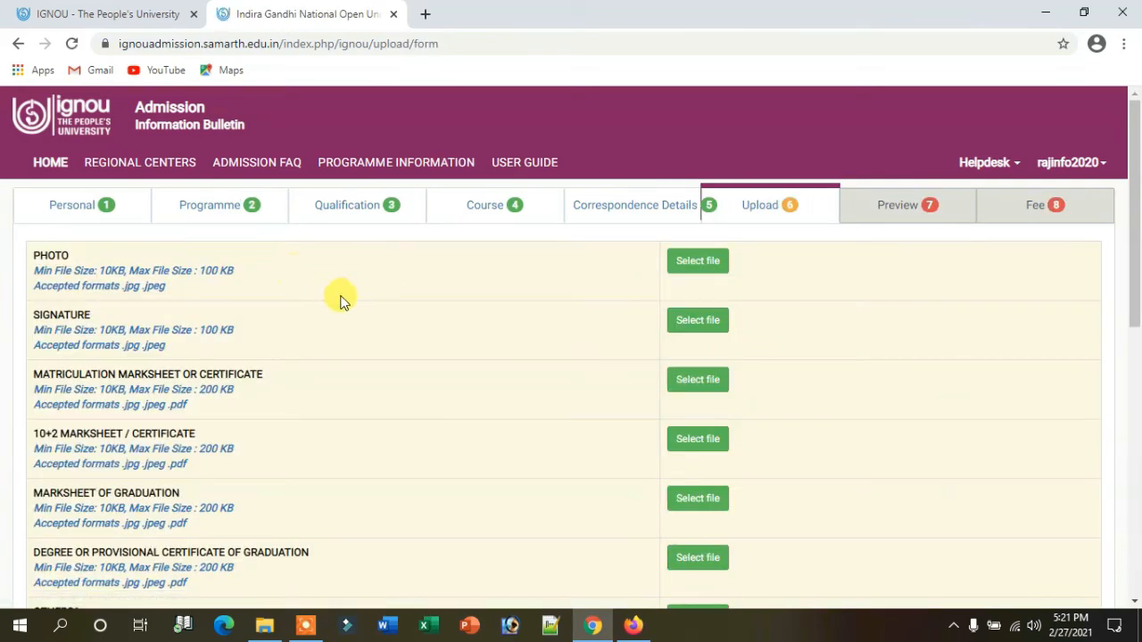
pyautogui.click(700, 261)
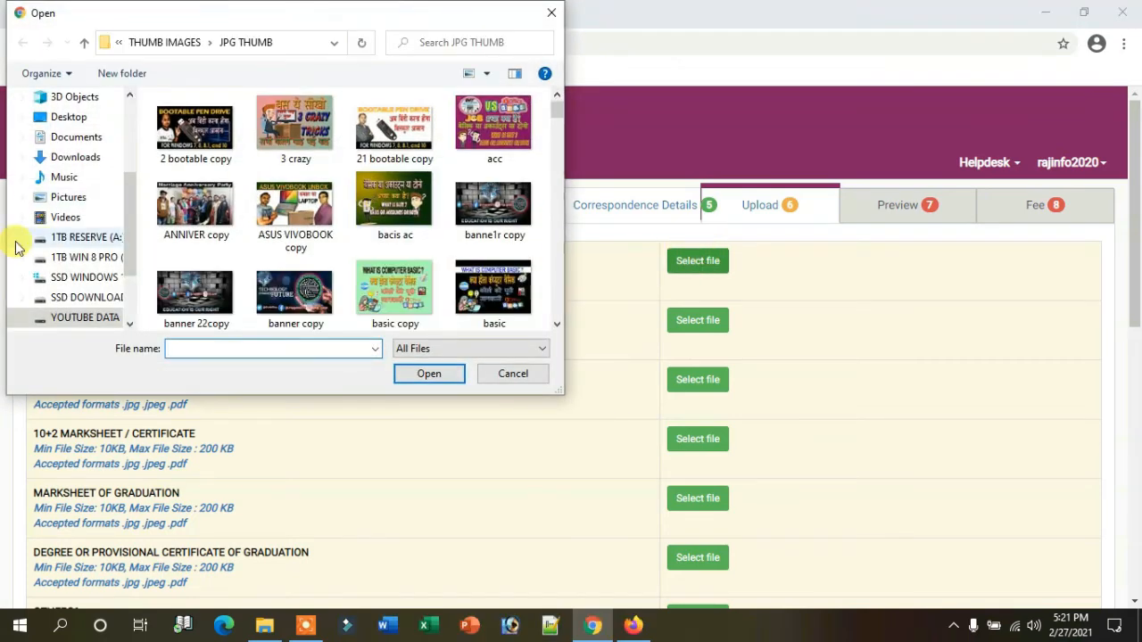
pyautogui.moveTo(129, 206); pyautogui.dragTo(127, 251)
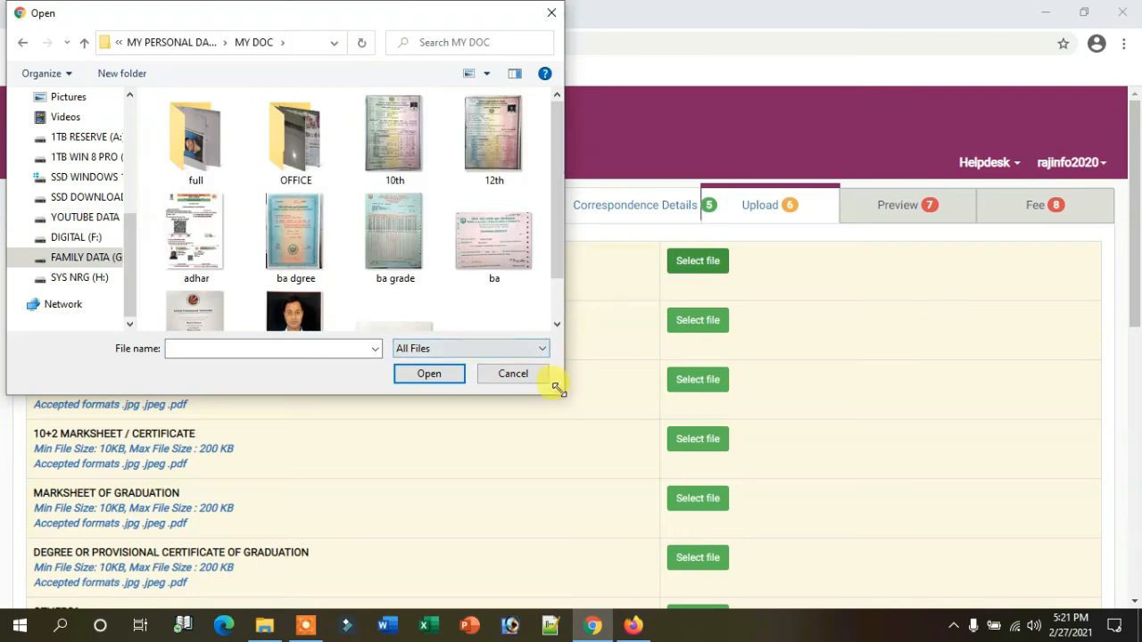
pyautogui.moveTo(558, 387); pyautogui.dragTo(747, 467)
pyautogui.click(534, 282)
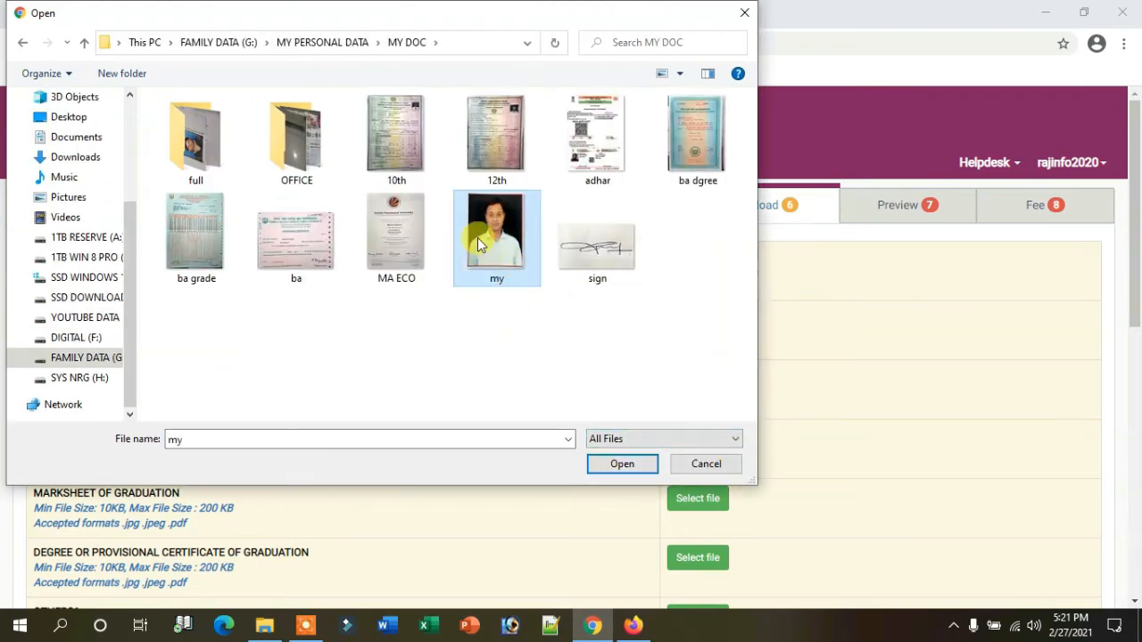
pyautogui.click(622, 464)
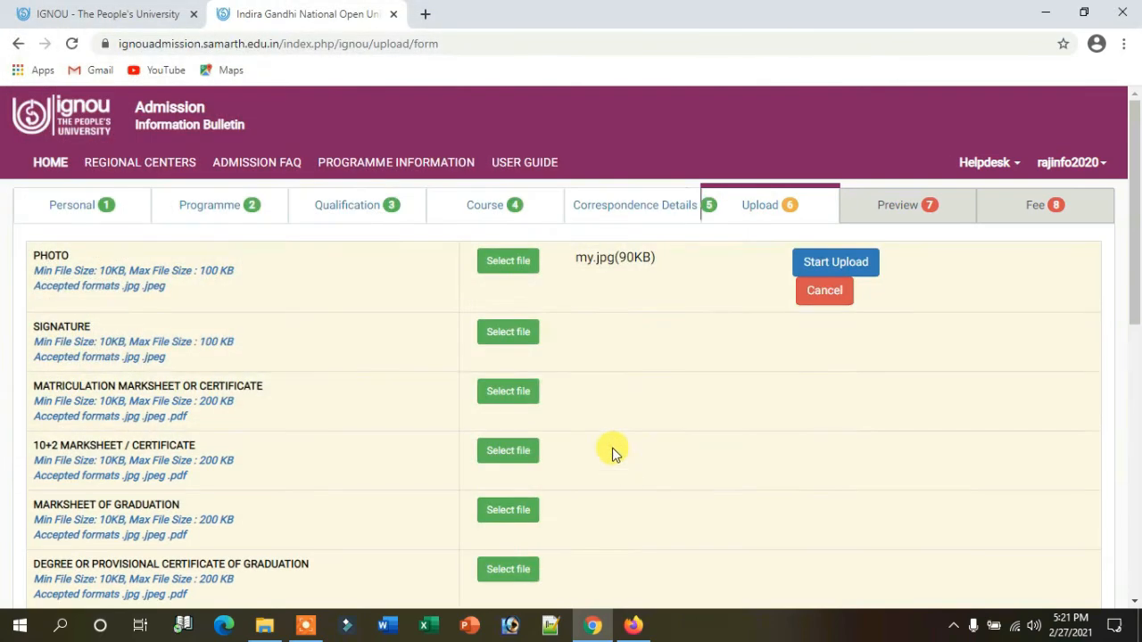
pyautogui.click(856, 261)
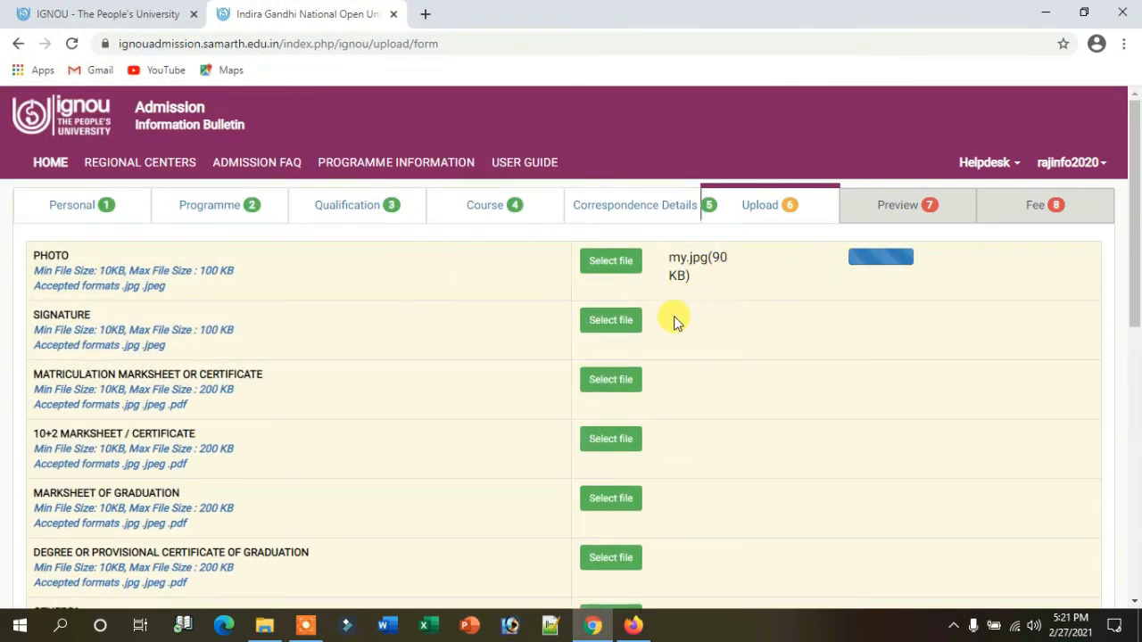
# Upload 'sign' as the signature and 'ba dgree' as the matriculation certificate.
pyautogui.click(613, 319)
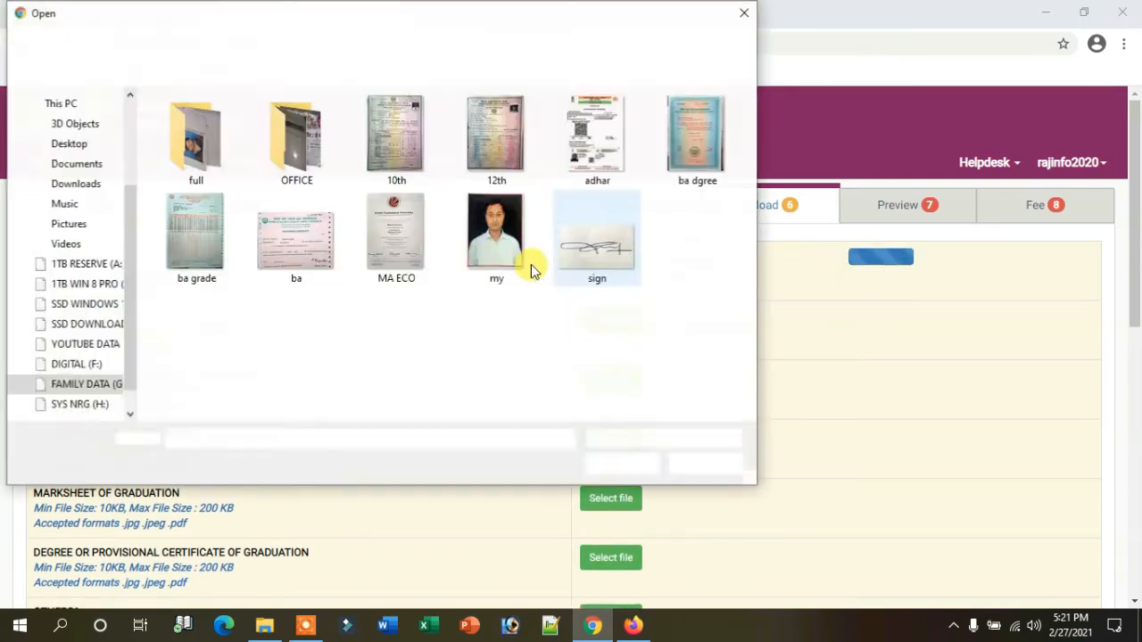
pyautogui.doubleClick(602, 268)
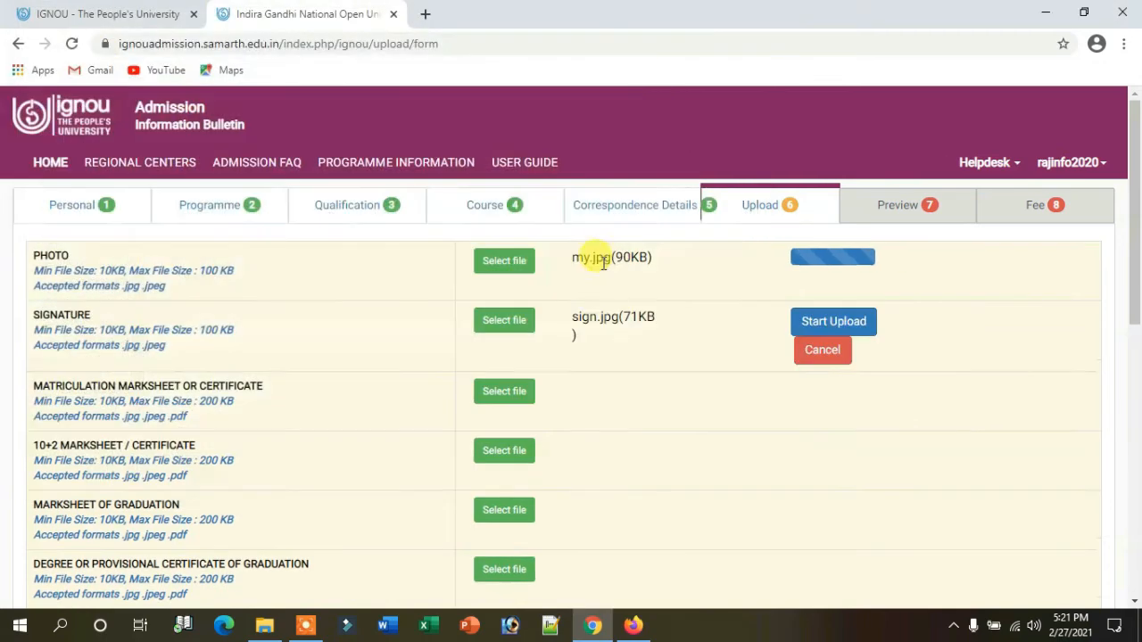
pyautogui.click(830, 321)
pyautogui.click(602, 381)
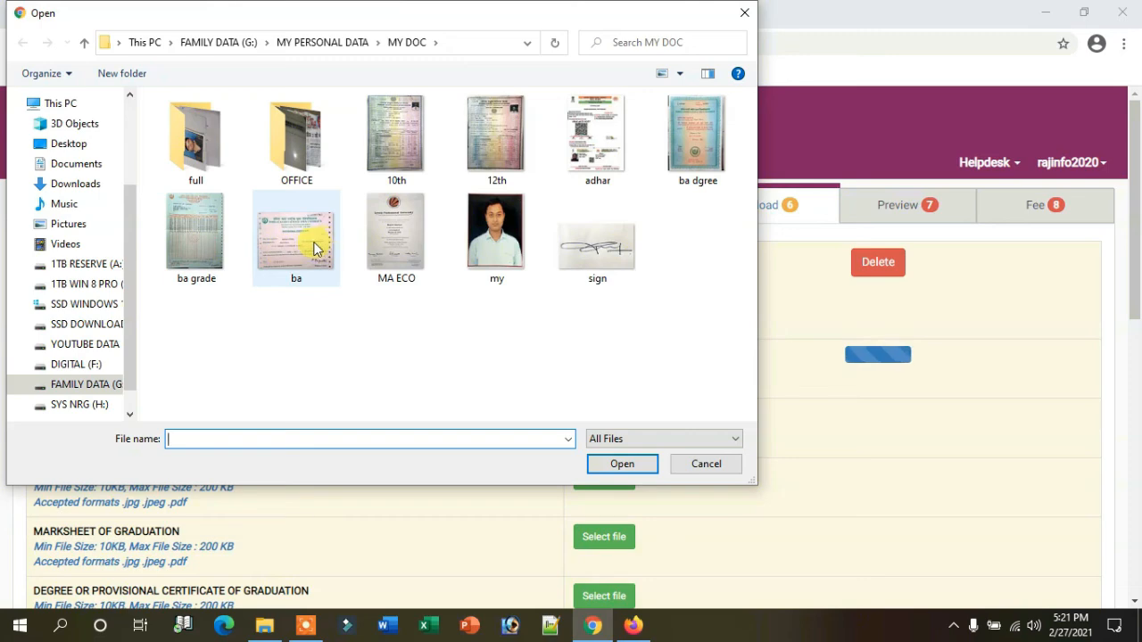
pyautogui.click(695, 134)
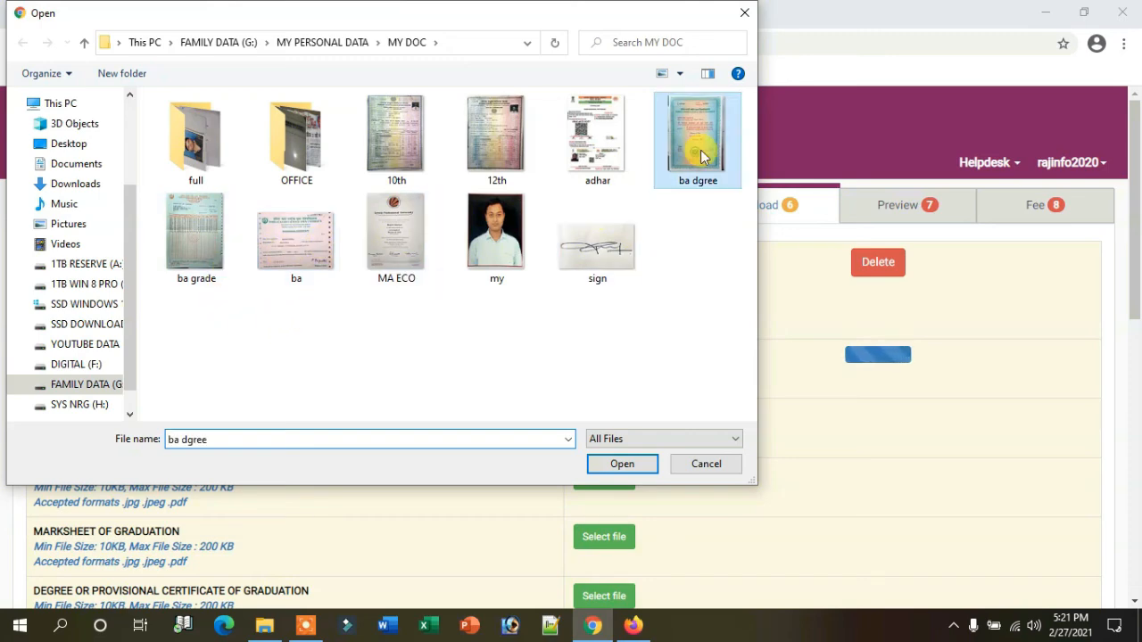
pyautogui.click(612, 473)
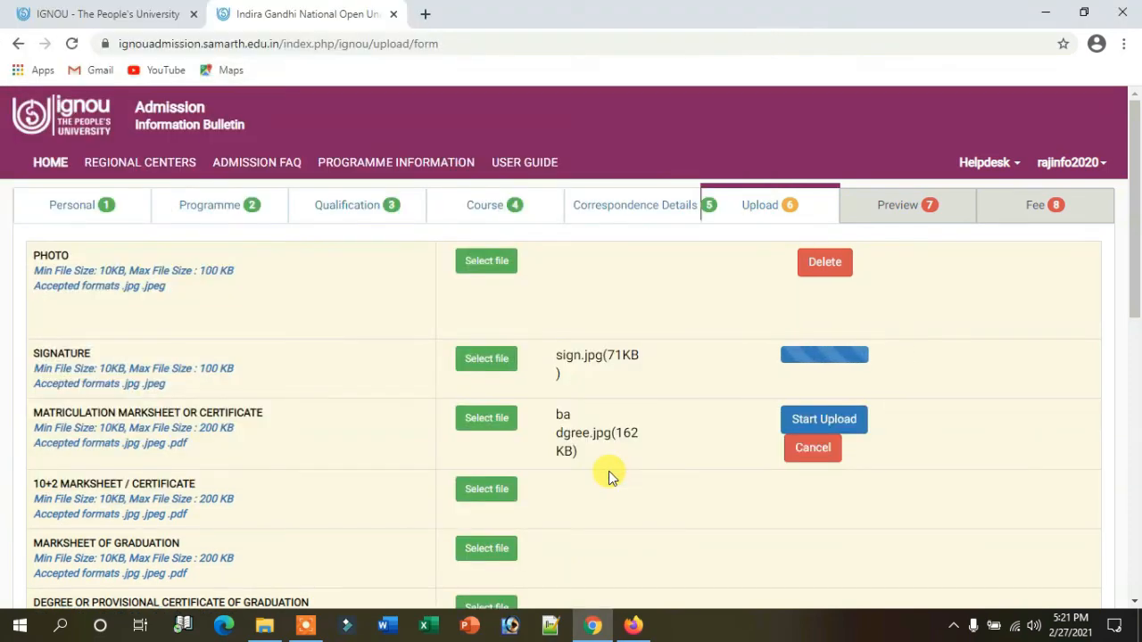
pyautogui.click(826, 419)
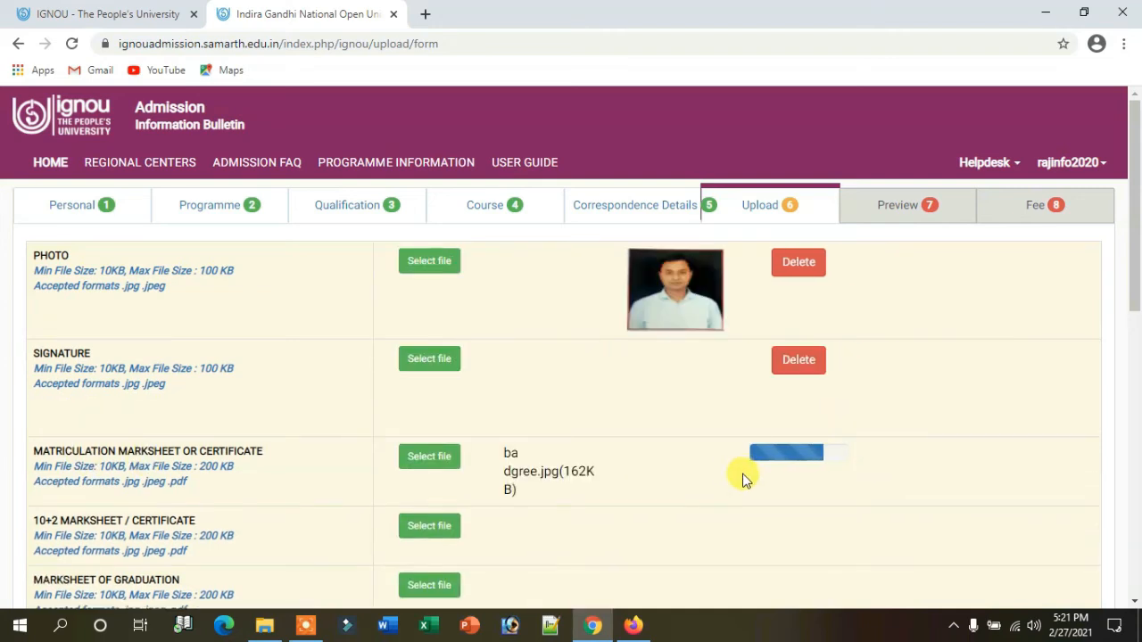
# Check the remaining upload slots and continue to the application preview.
pyautogui.scroll(-1, 712, 455)
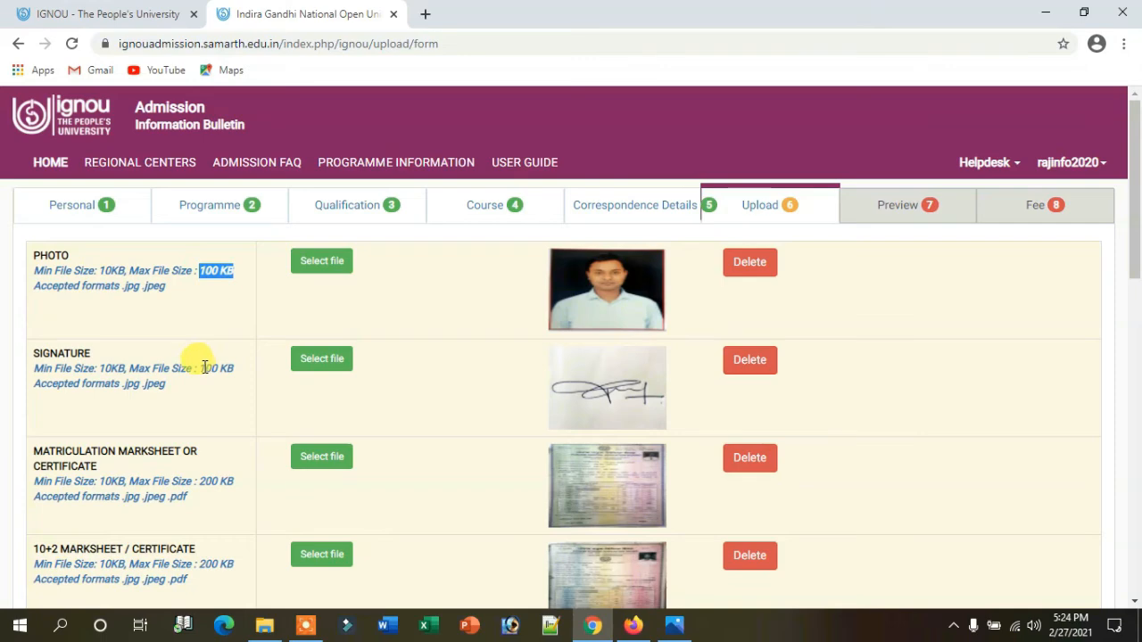
pyautogui.moveTo(206, 367); pyautogui.dragTo(250, 372)
pyautogui.moveTo(196, 480)
pyautogui.mouseDown()
pyautogui.moveTo(249, 487)
pyautogui.moveTo(238, 480)
pyautogui.mouseUp()
pyautogui.scroll(-1, 210, 529)
pyautogui.scroll(-1, 210, 530)
pyautogui.scroll(-2, 338, 470)
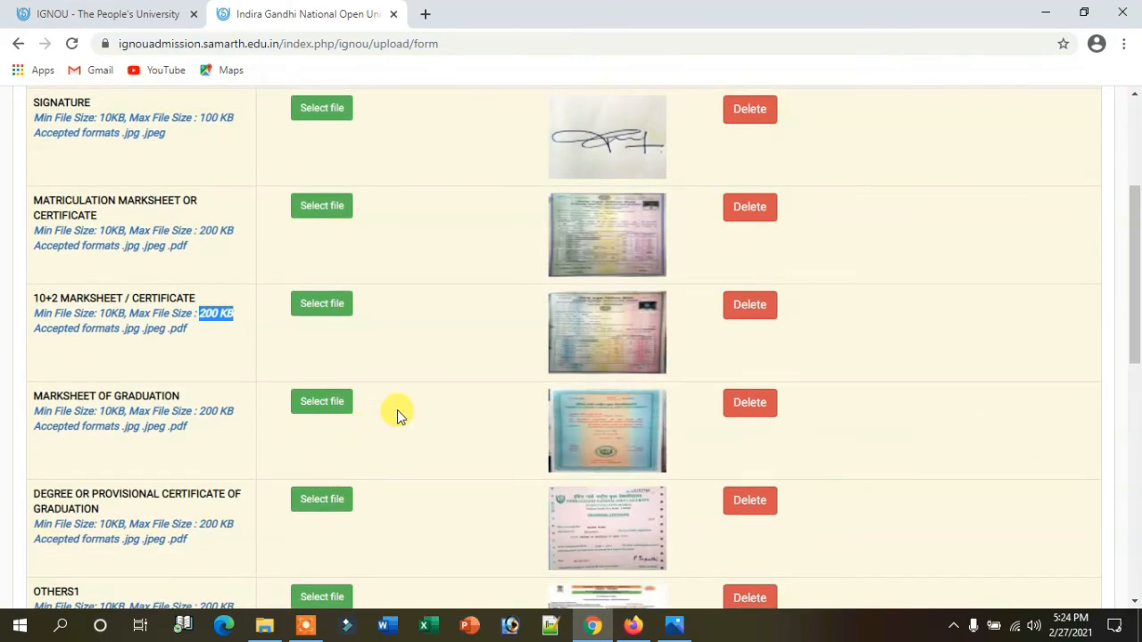
pyautogui.scroll(-8, 467, 413)
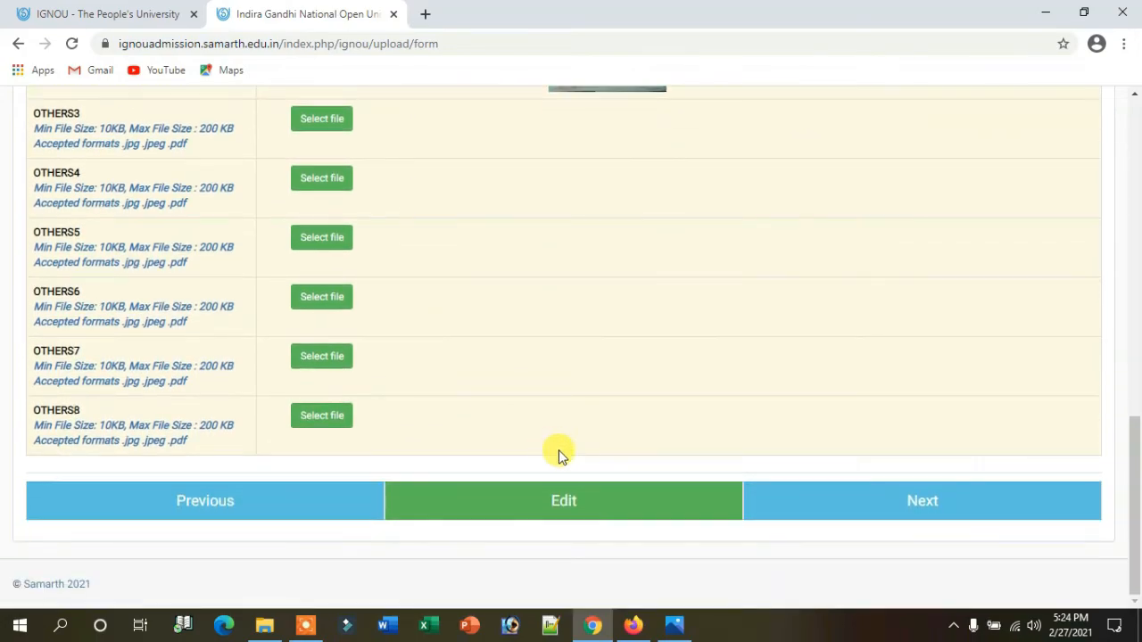
pyautogui.click(904, 501)
# Review the application preview, noting the 6500.00 total amount.
pyautogui.scroll(-3, 717, 348)
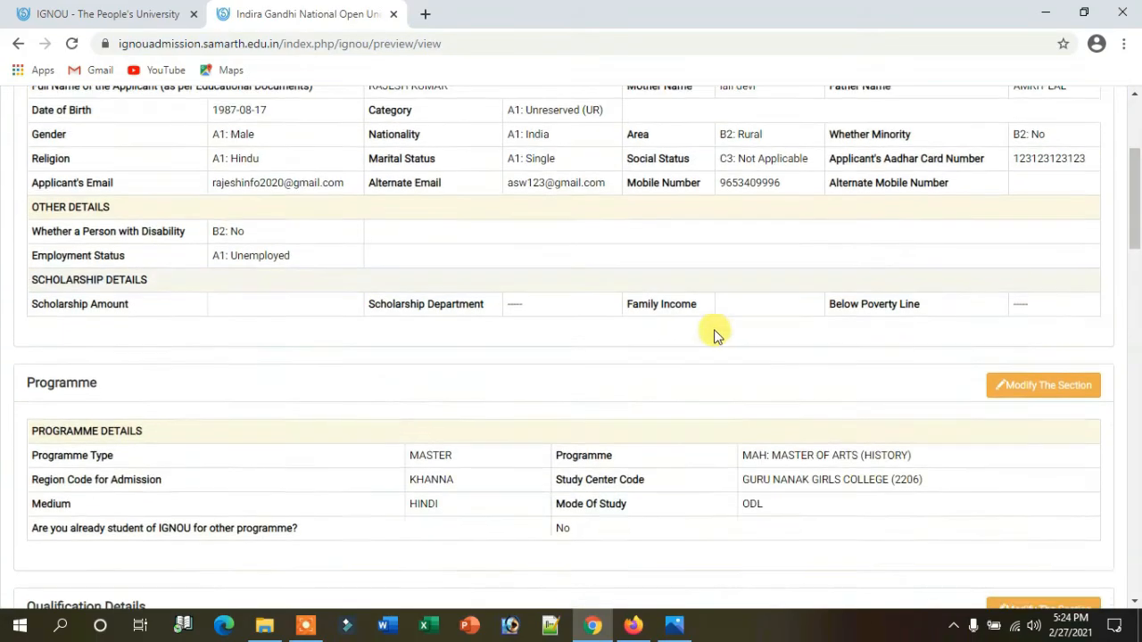
pyautogui.scroll(2, 714, 329)
pyautogui.scroll(-6, 683, 265)
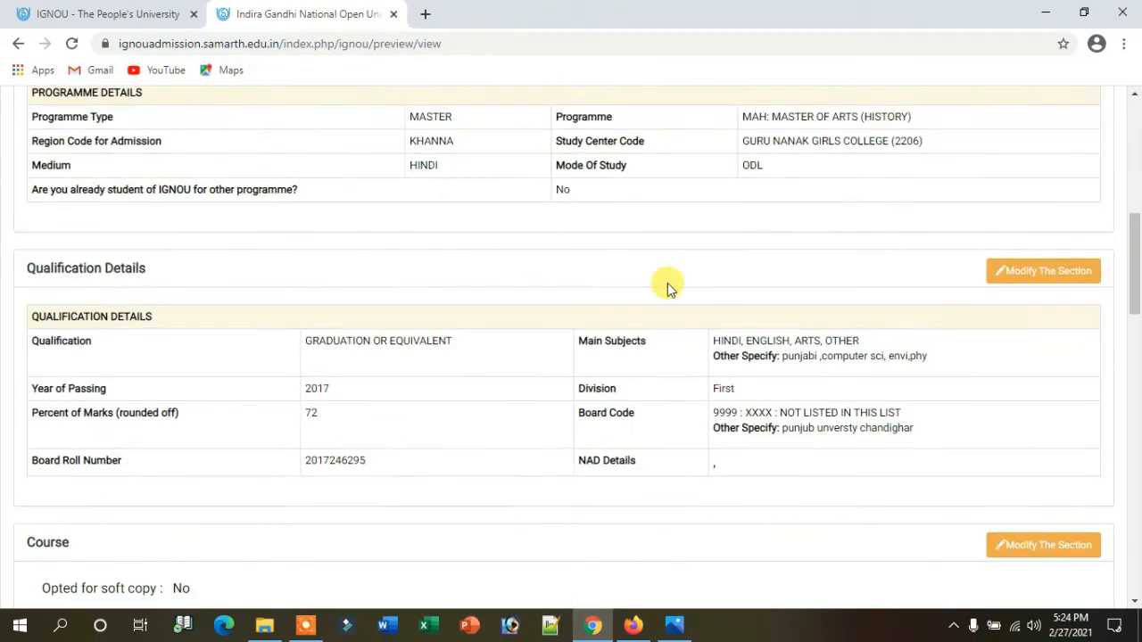
pyautogui.scroll(-10, 669, 286)
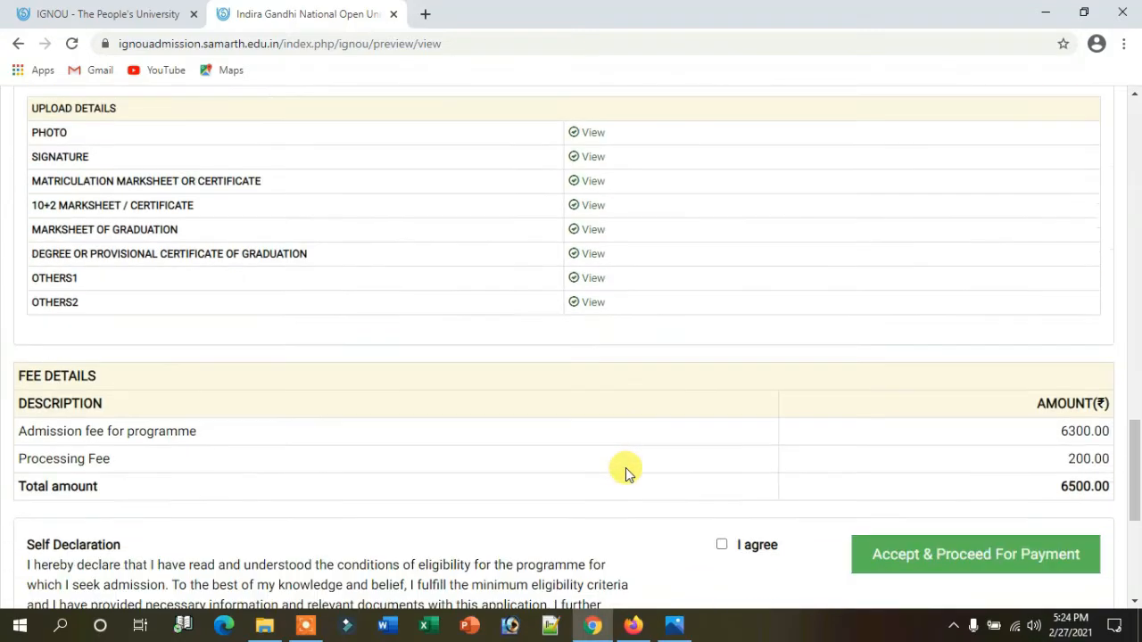
pyautogui.scroll(-1, 624, 471)
pyautogui.scroll(2, 625, 471)
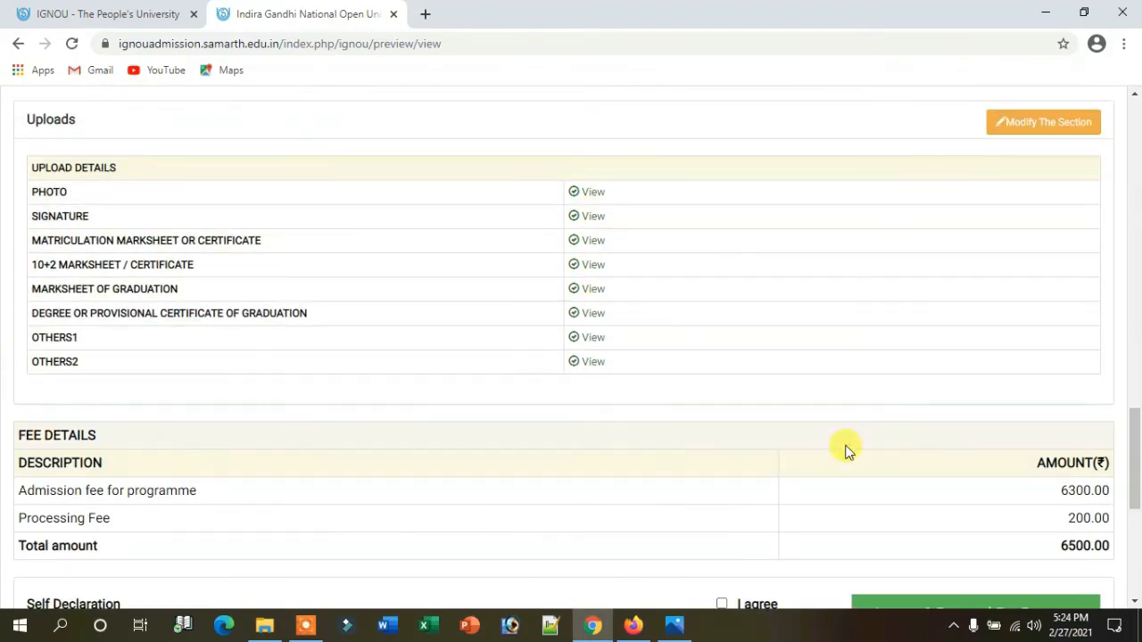
pyautogui.scroll(-2, 927, 460)
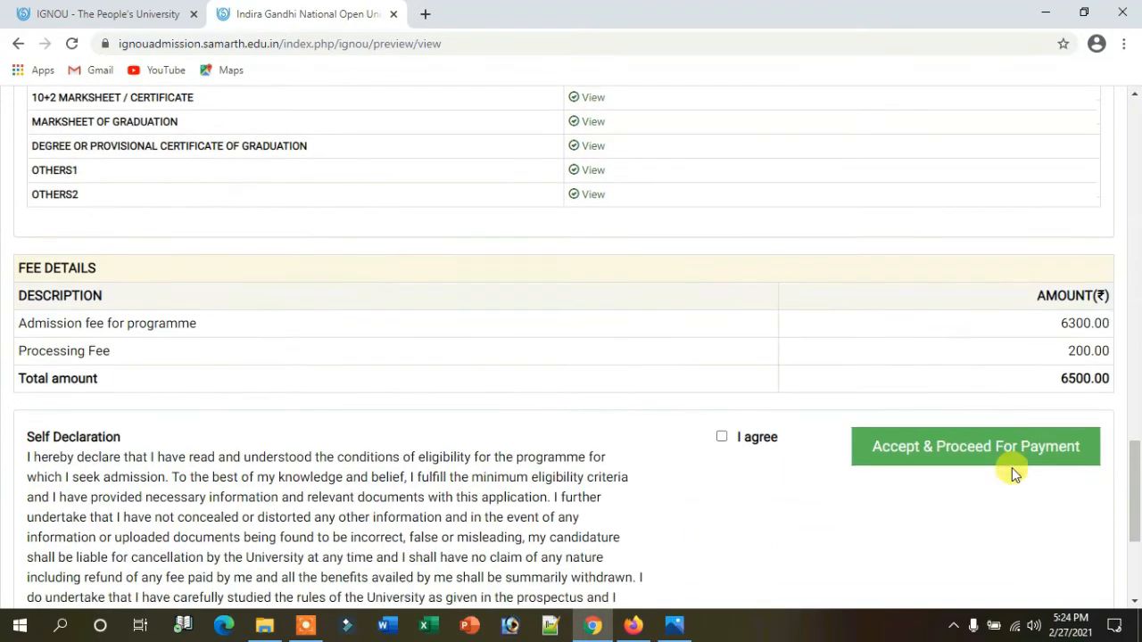
pyautogui.doubleClick(1115, 379)
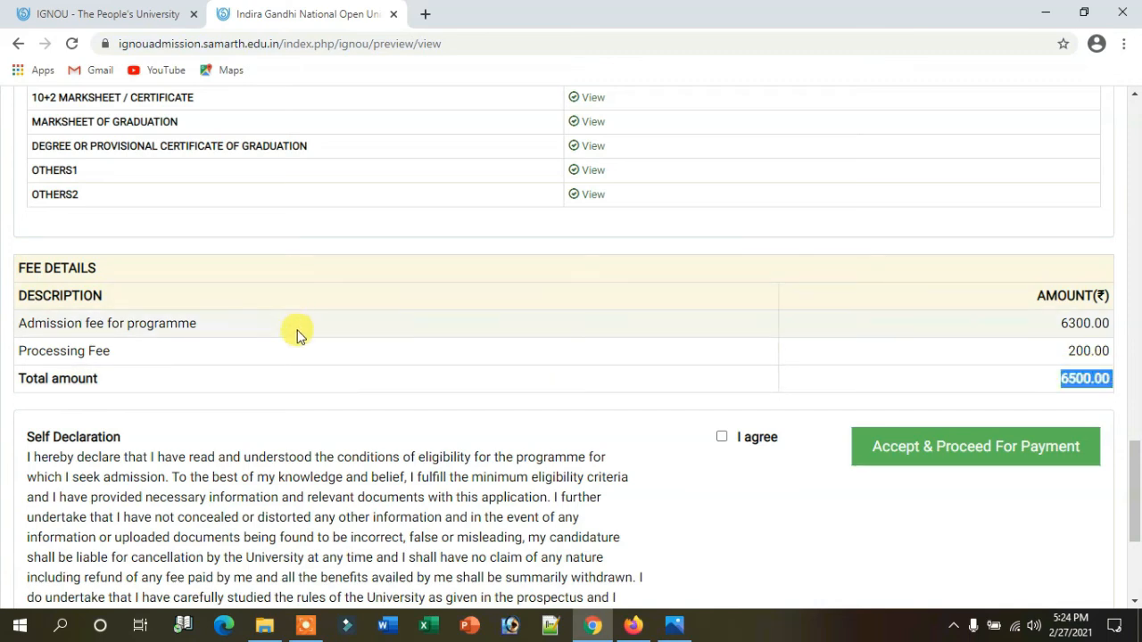
# Accept the self declaration, proceed to payment, and confirm the final submission.
pyautogui.click(773, 509)
pyautogui.click(721, 437)
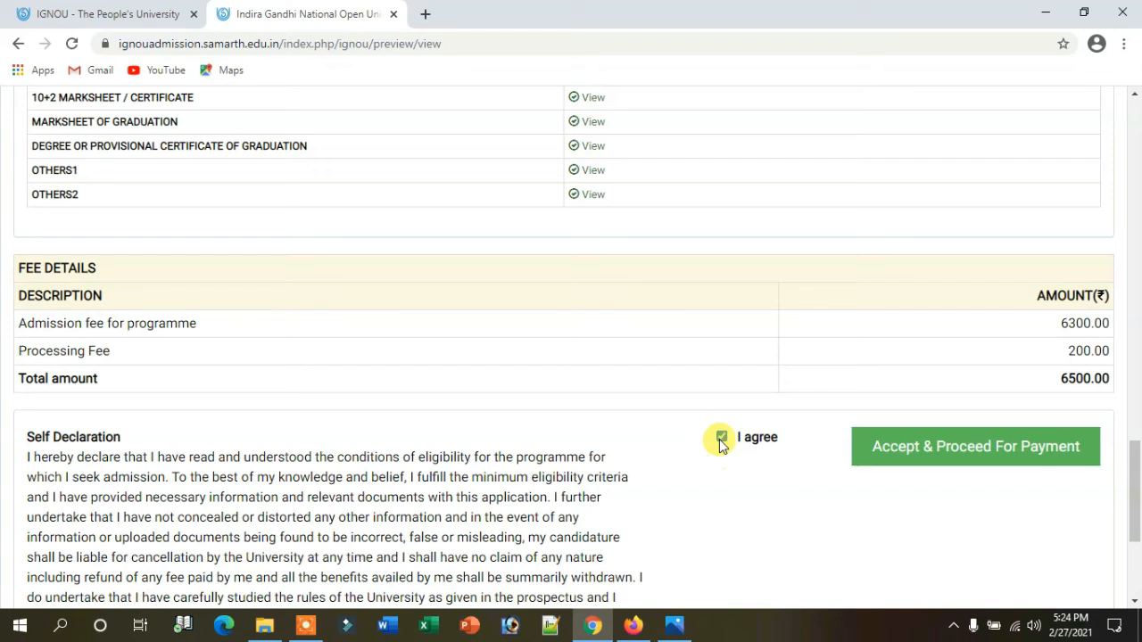
pyautogui.click(975, 461)
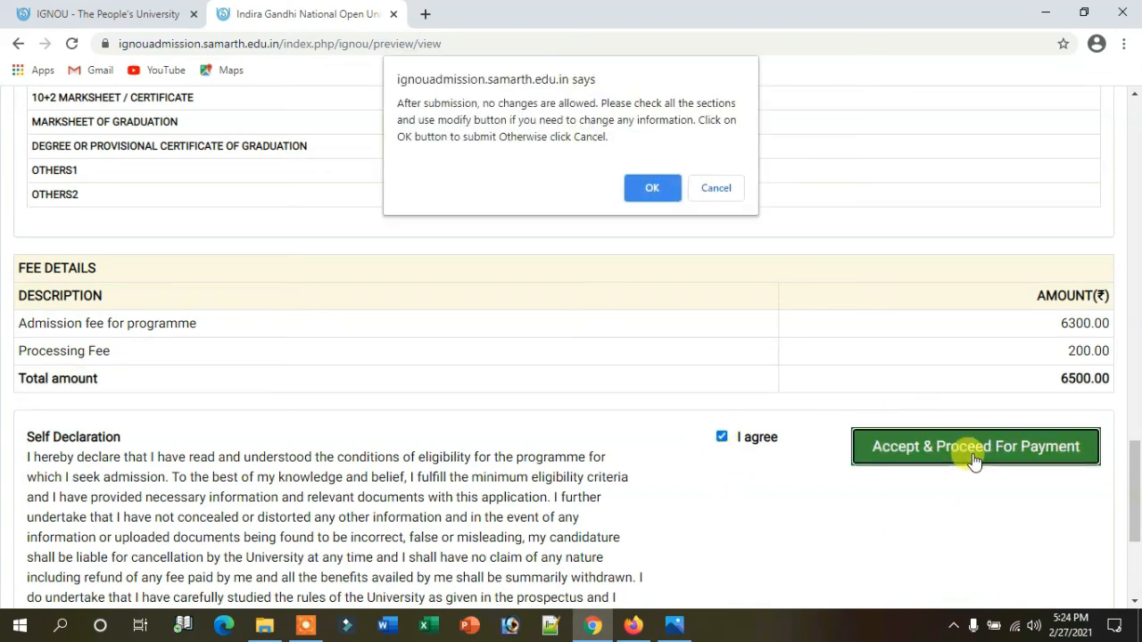
pyautogui.click(650, 187)
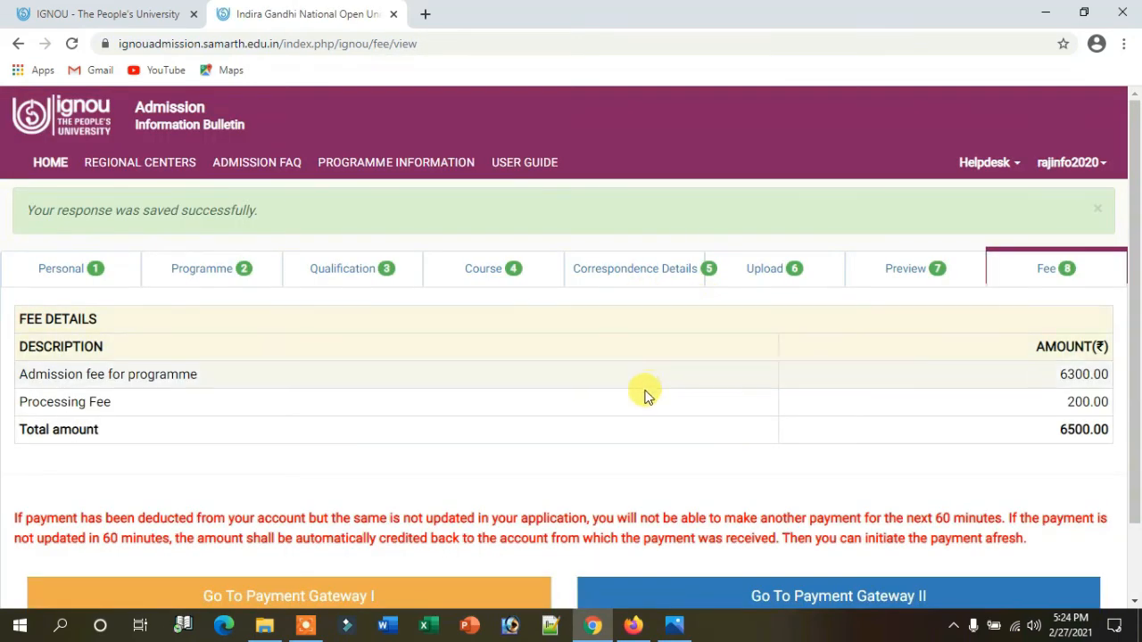
# Proceed to Payment Gateway I to pay the ₹6500 fee.
pyautogui.scroll(-2, 650, 414)
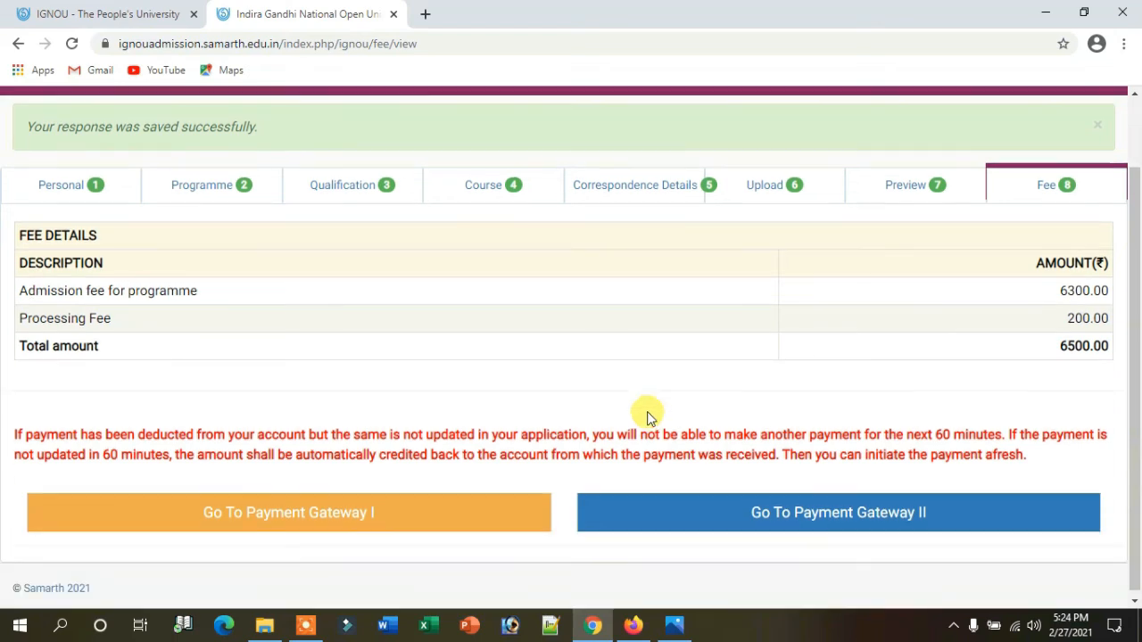
pyautogui.click(428, 528)
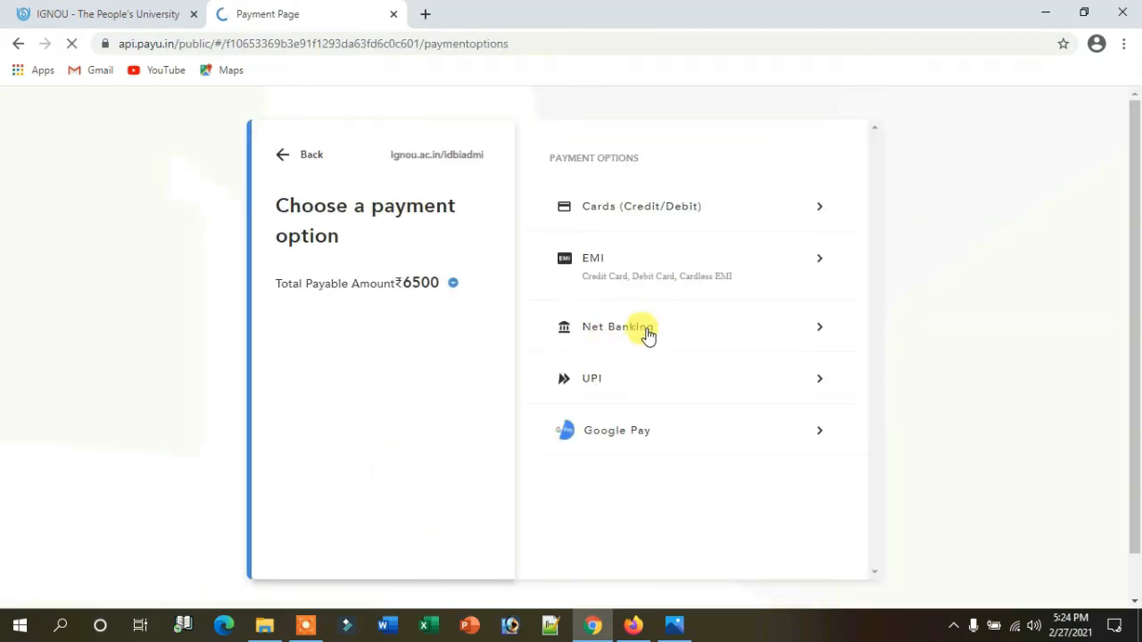
# Pay by Net Banking with Kotak Mahindra Bank and proceed to the bank's site.
pyautogui.click(645, 333)
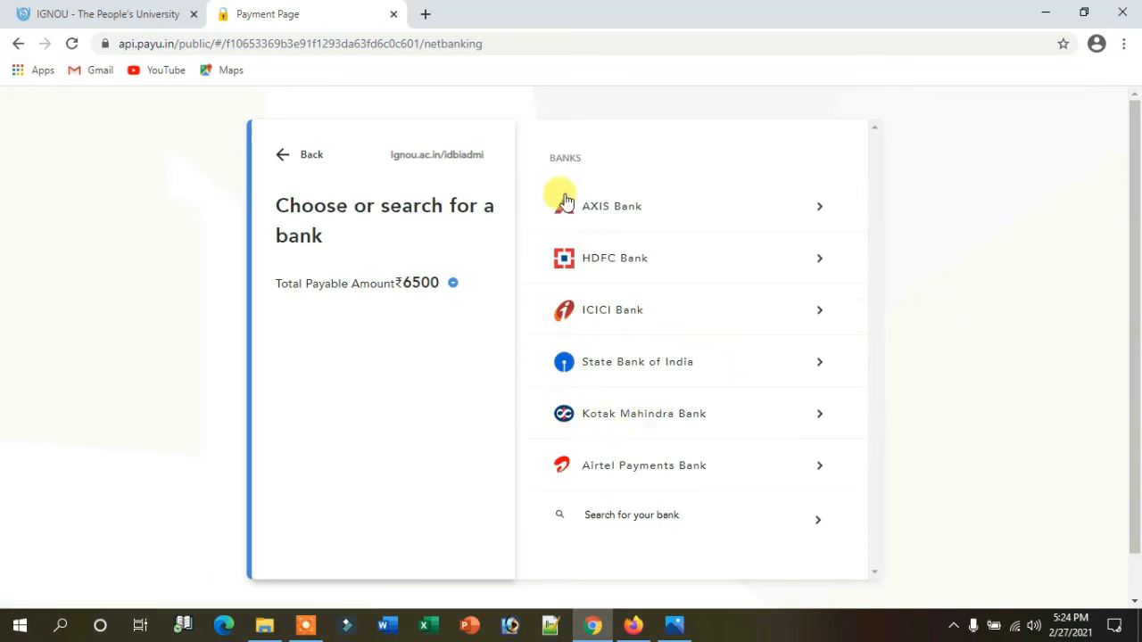
pyautogui.click(656, 416)
pyautogui.click(781, 455)
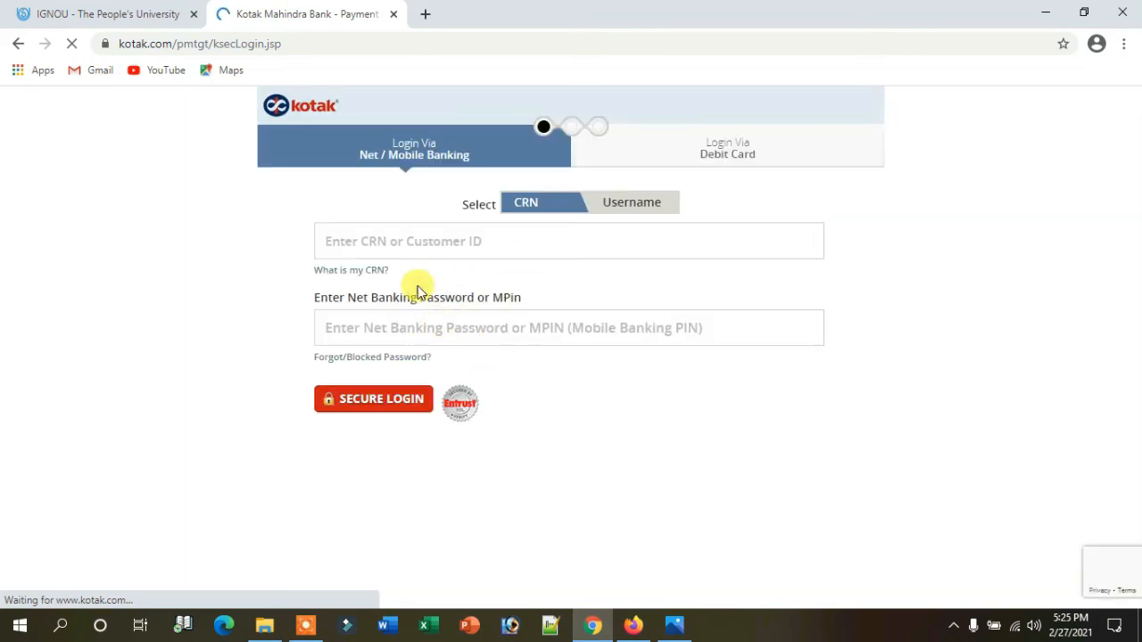
# Enter the customer's CRN and the net banking password on the Kotak login page.
pyautogui.click(426, 243)
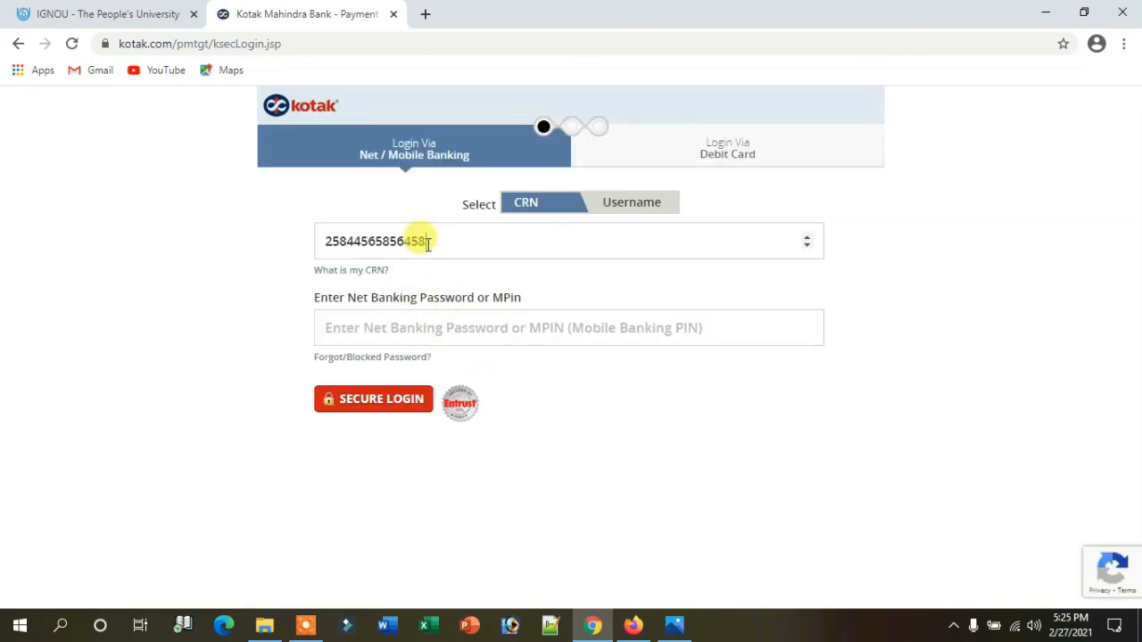
pyautogui.write('58')
pyautogui.click(400, 330)
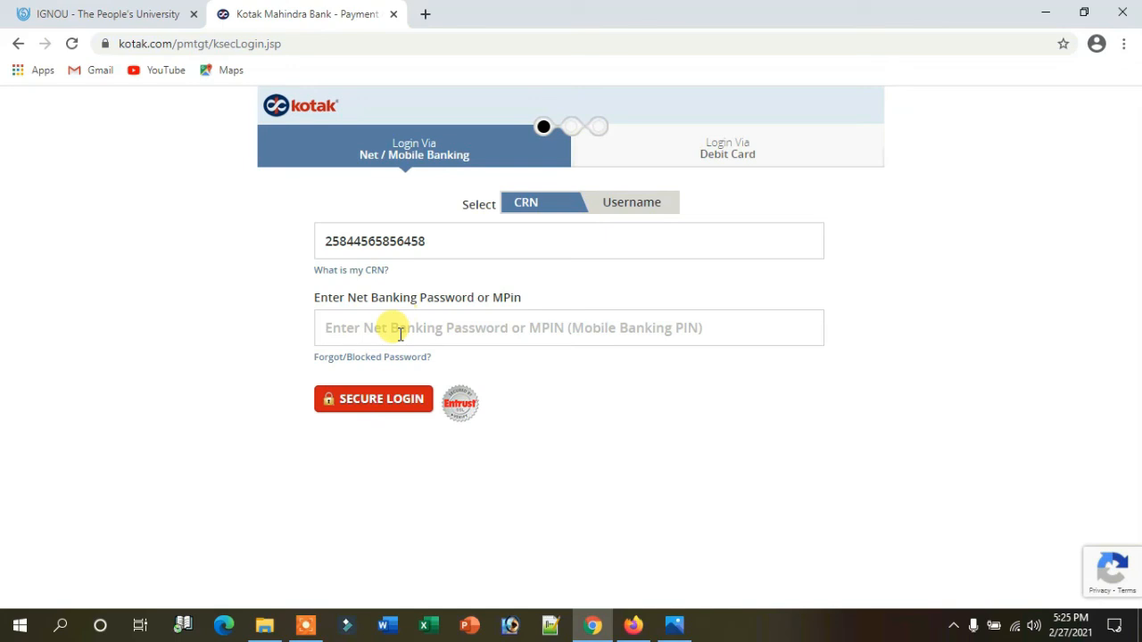
pyautogui.write('•')
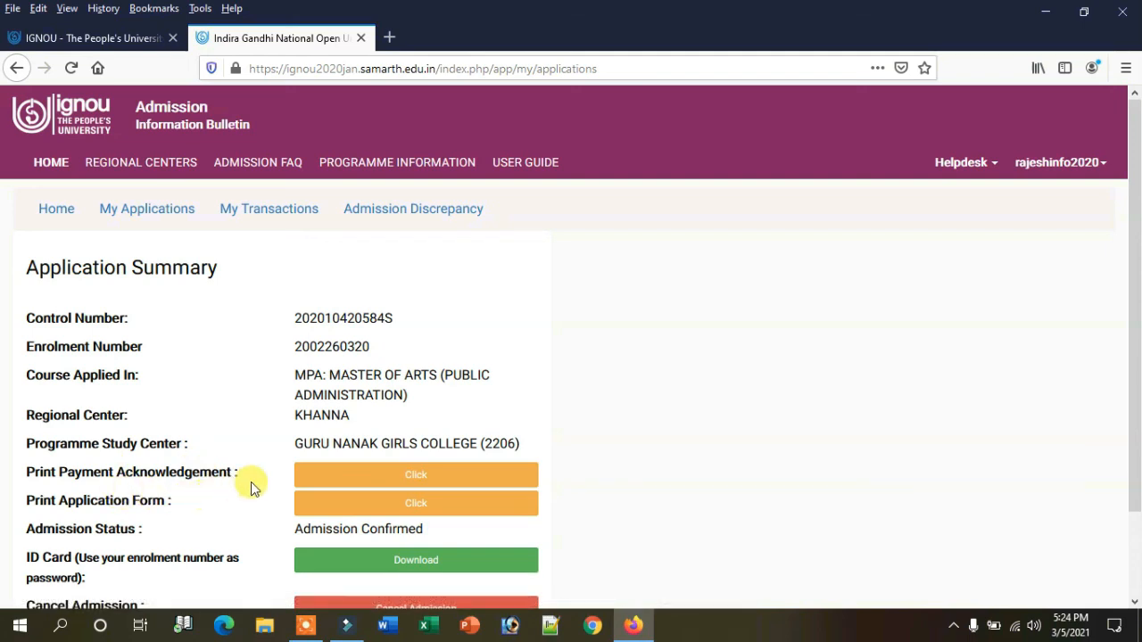
pyautogui.click(383, 506)
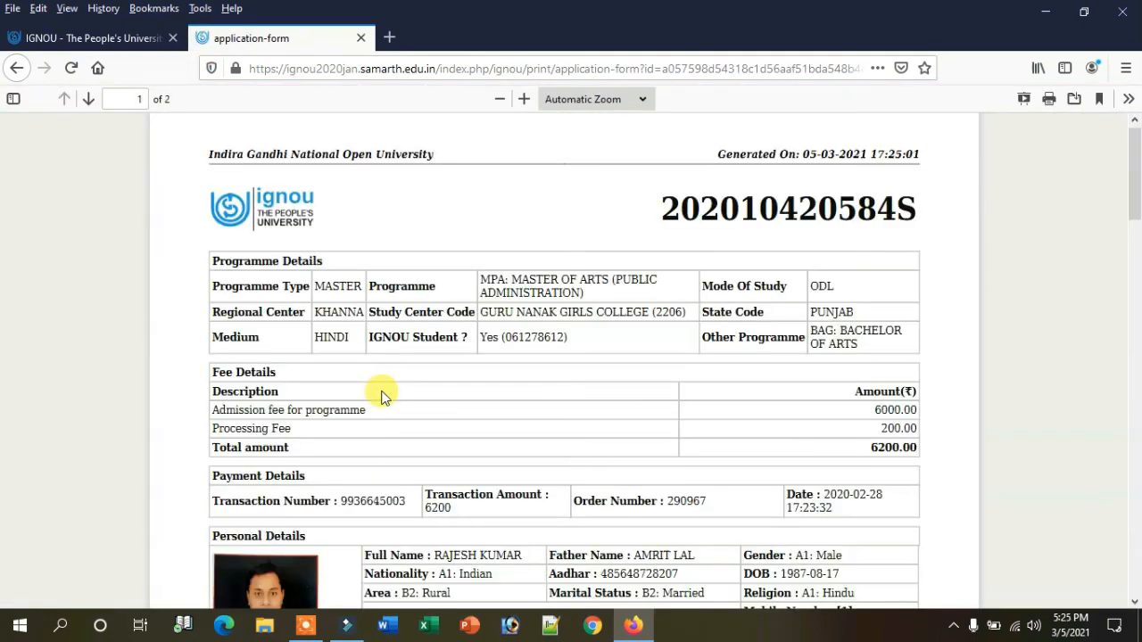
pyautogui.scroll(-5, 393, 394)
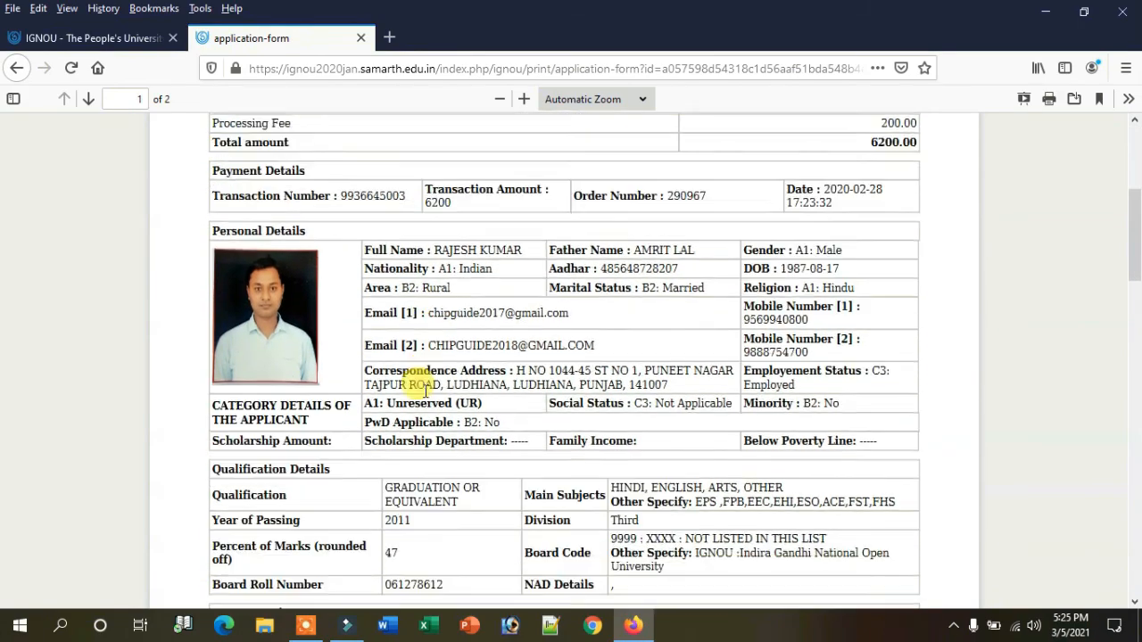
pyautogui.scroll(6, 426, 396)
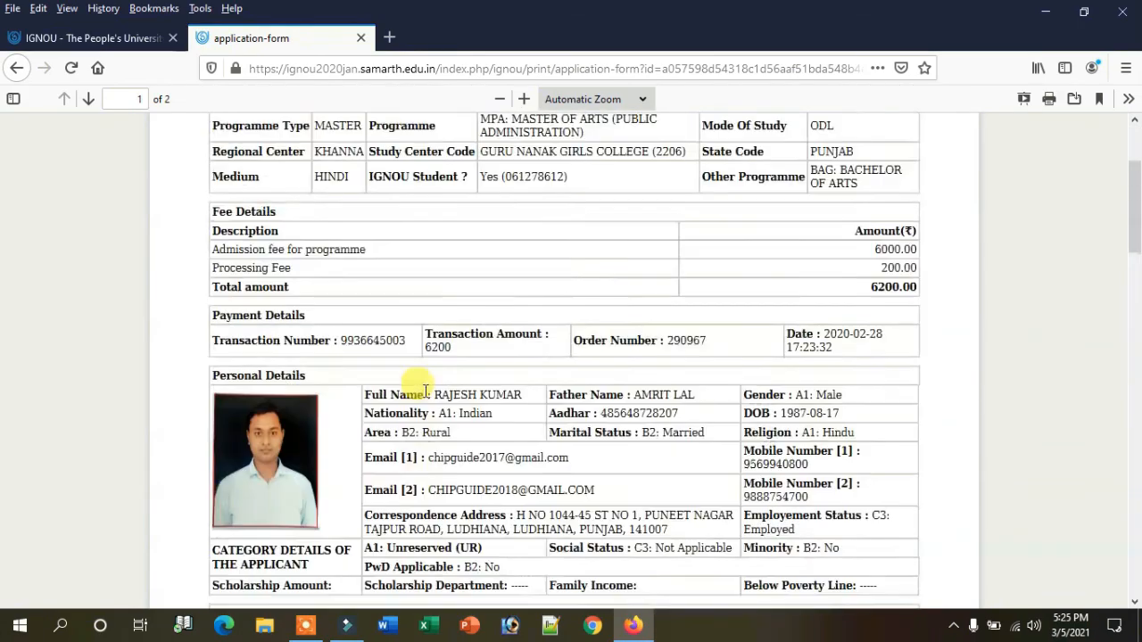
pyautogui.scroll(-10, 425, 395)
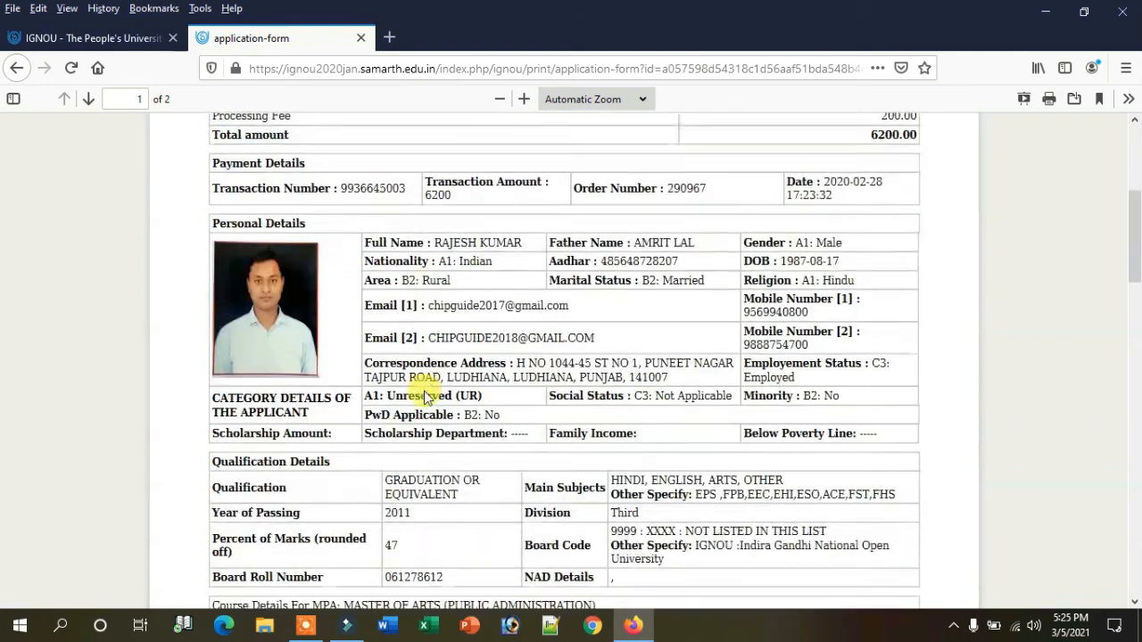
pyautogui.scroll(10, 463, 396)
pyautogui.click(16, 69)
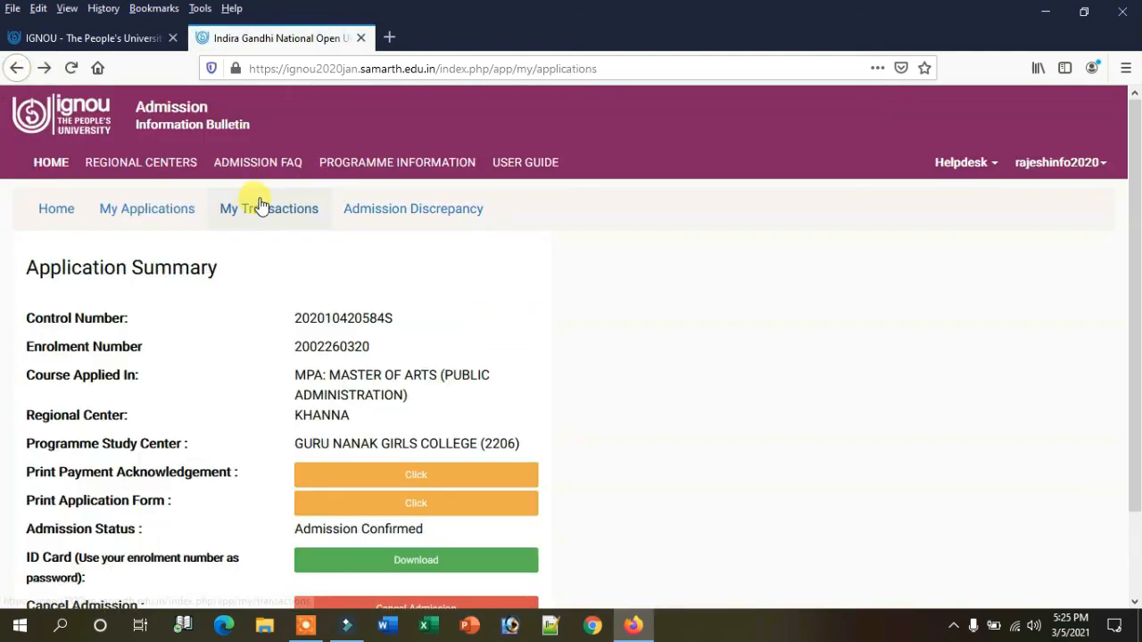
# Review the successful 6200.00 fee transaction, then browse the programme information page.
pyautogui.click(259, 206)
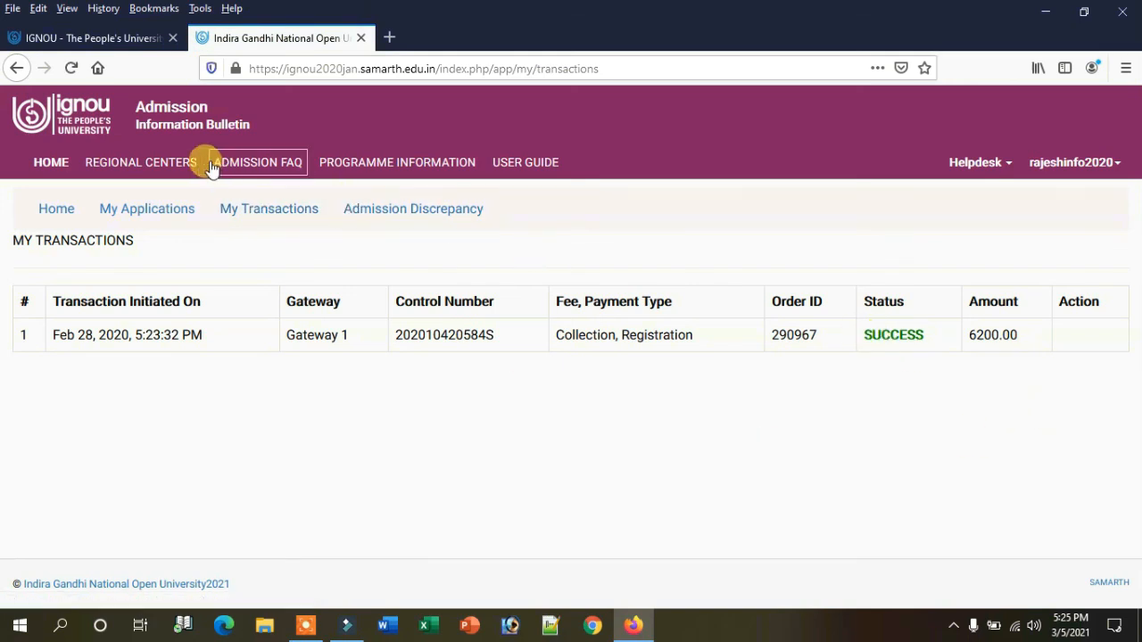
pyautogui.click(373, 167)
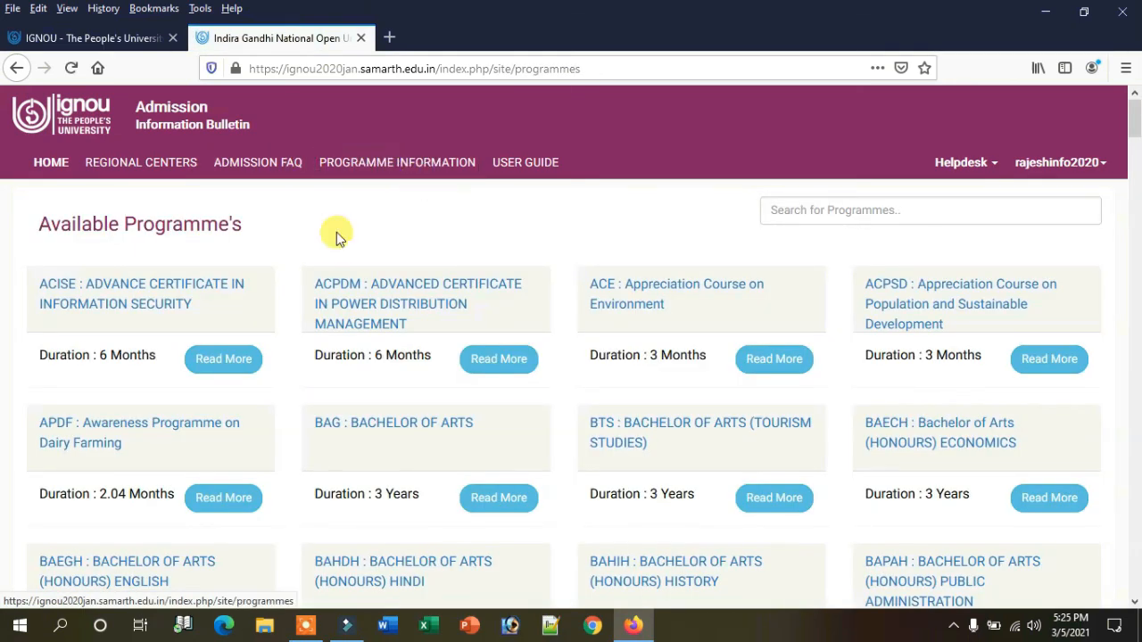
pyautogui.scroll(-3, 404, 379)
pyautogui.scroll(3, 403, 378)
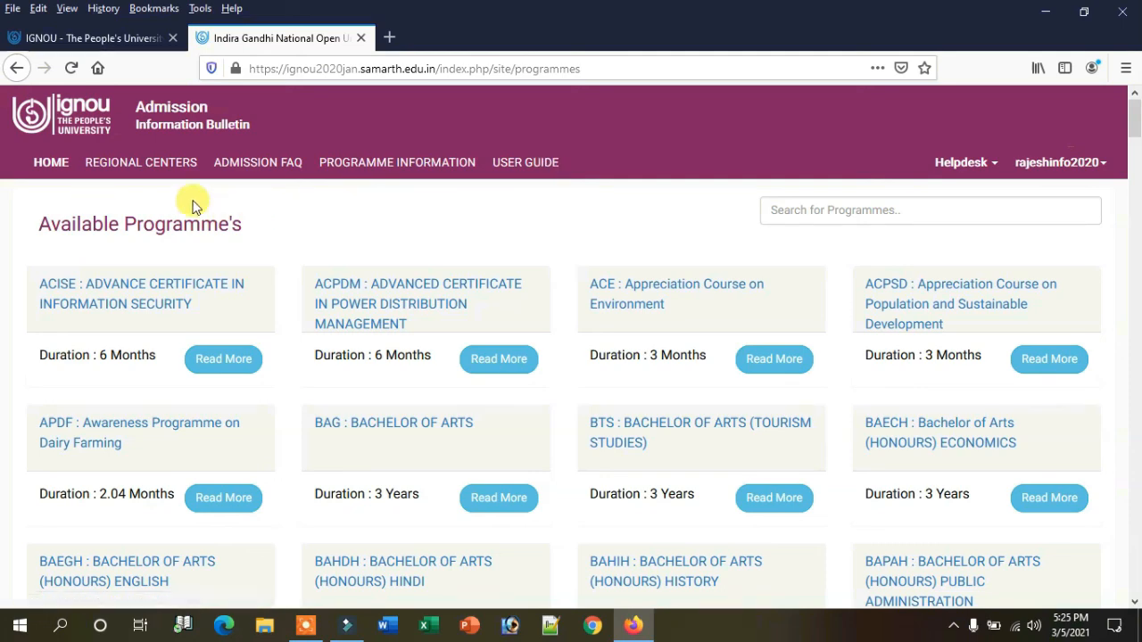
# Log out of the admission portal, returning to the registered-user login form.
pyautogui.click(1097, 163)
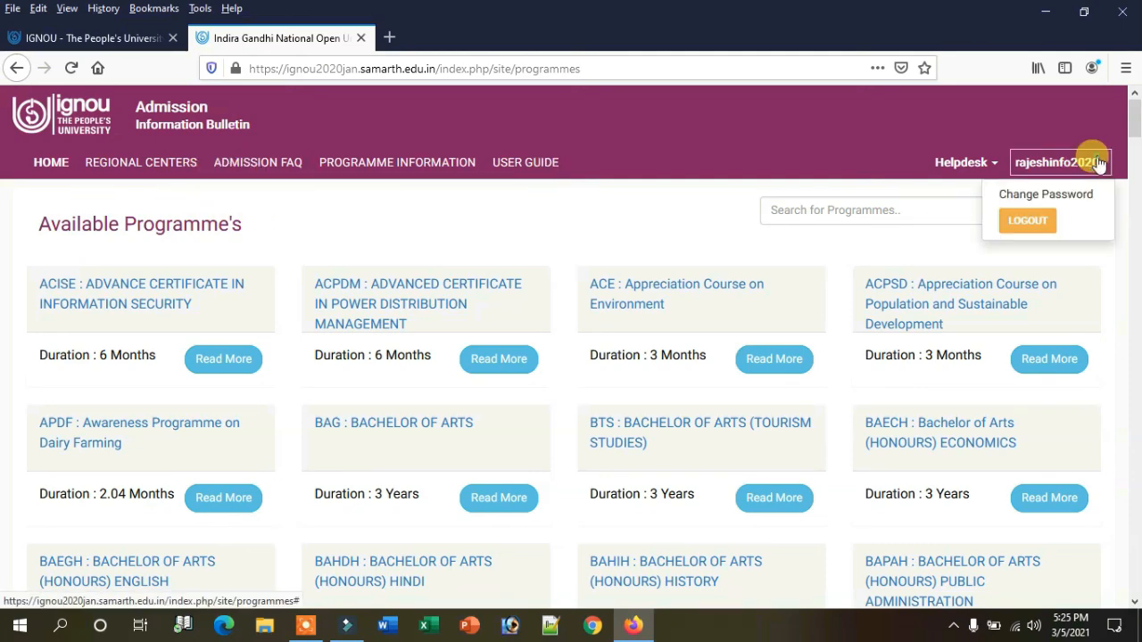
pyautogui.click(1027, 222)
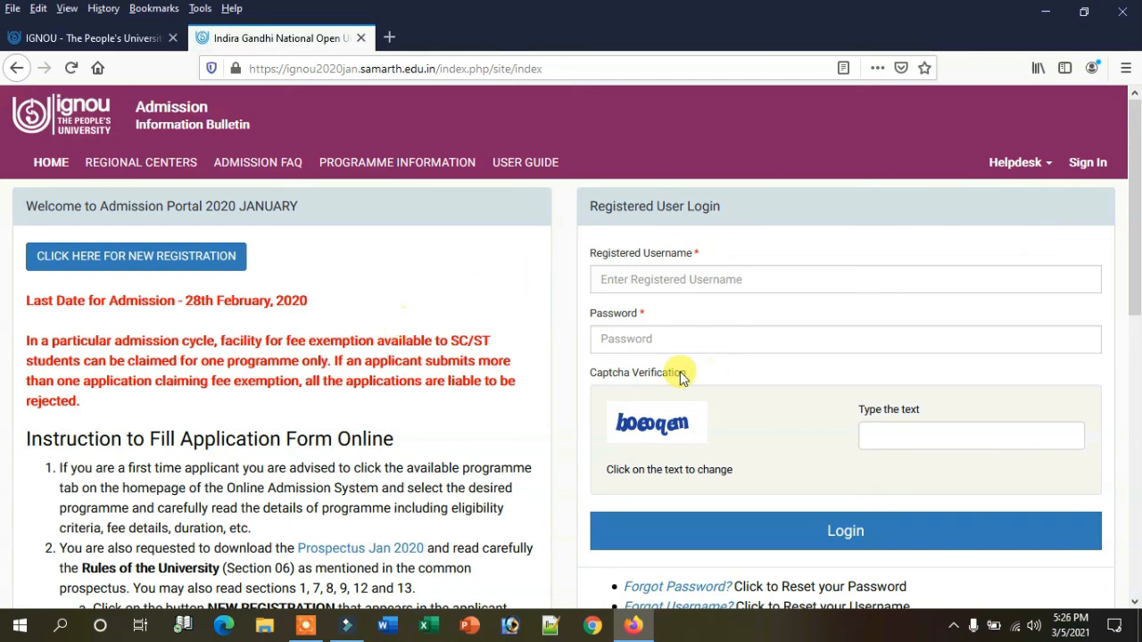
pyautogui.scroll(-2, 678, 376)
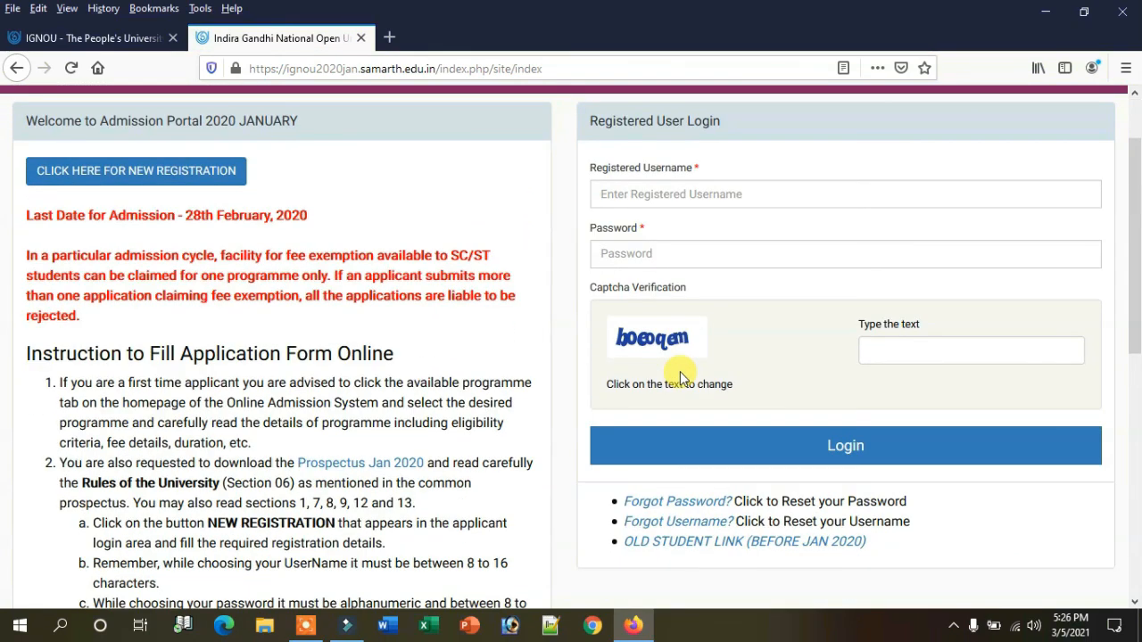
pyautogui.scroll(2, 679, 379)
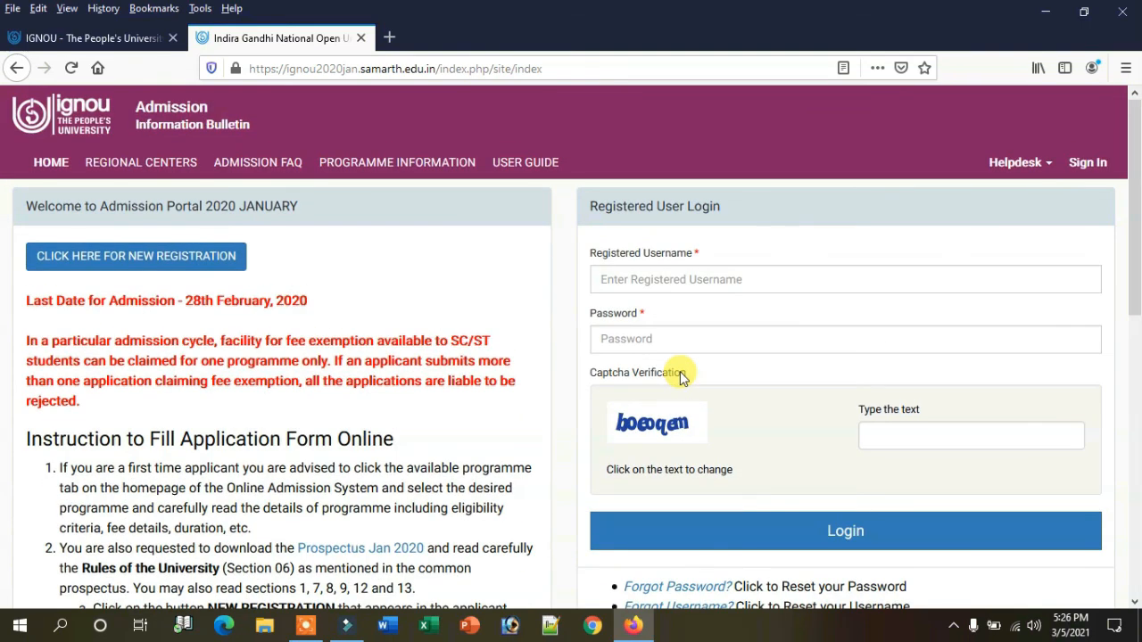